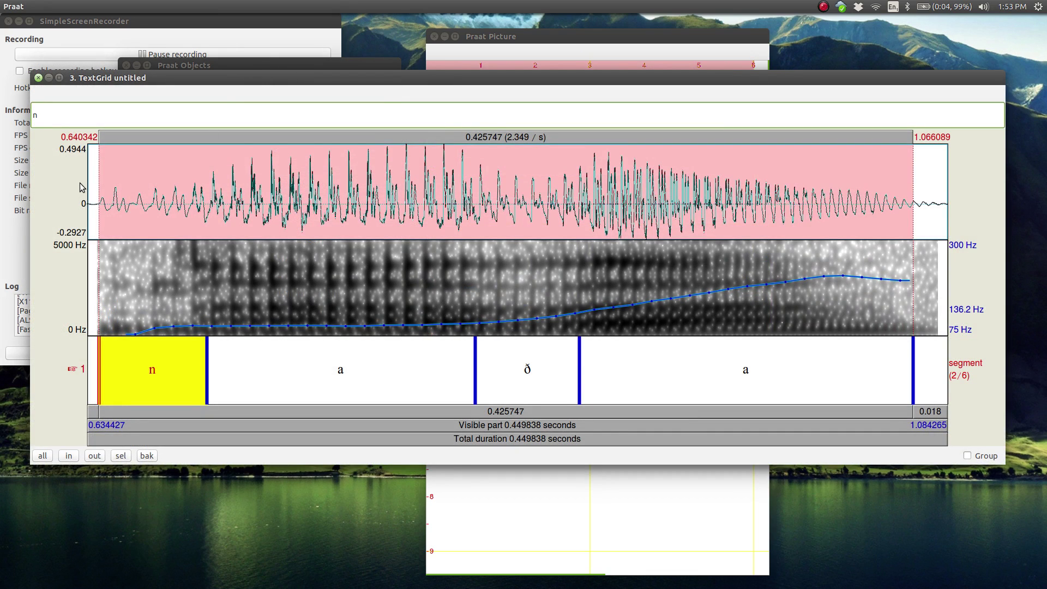
Step: Open Sound untitled on its own for viewing and editing, and move its window up over the TextGrid window
{"action": "left_click", "coordinate": [276, 6]}
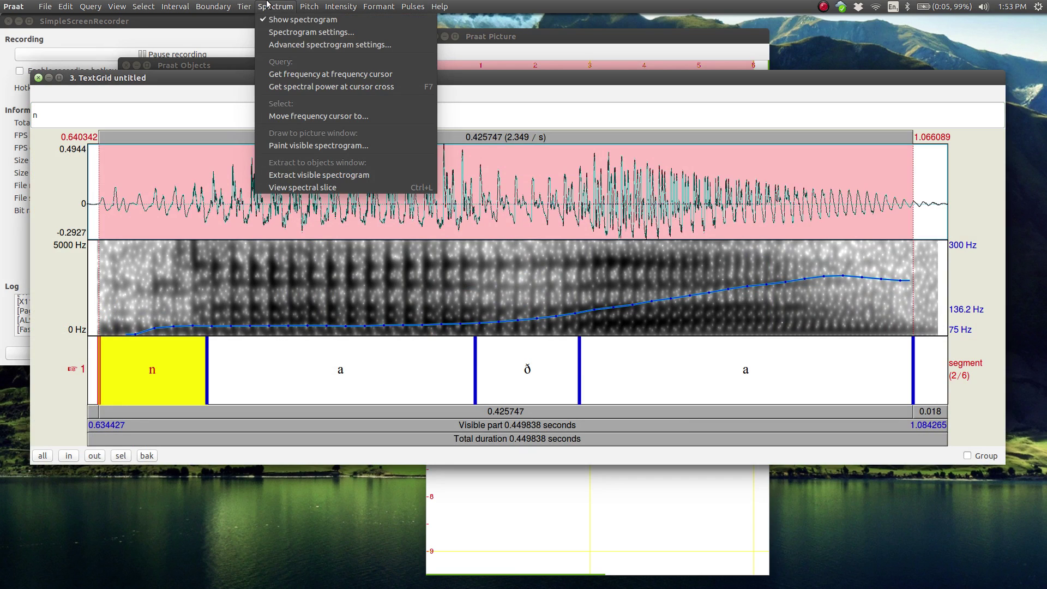
{"action": "left_click", "coordinate": [276, 6]}
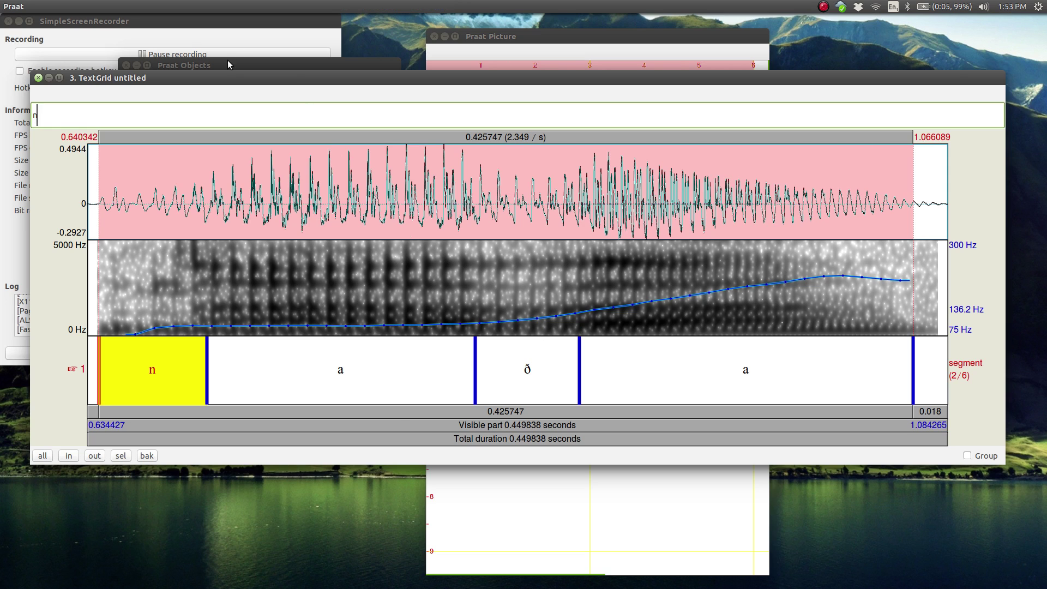
{"action": "left_click_drag", "start_coordinate": [228, 64], "coordinate": [185, 137]}
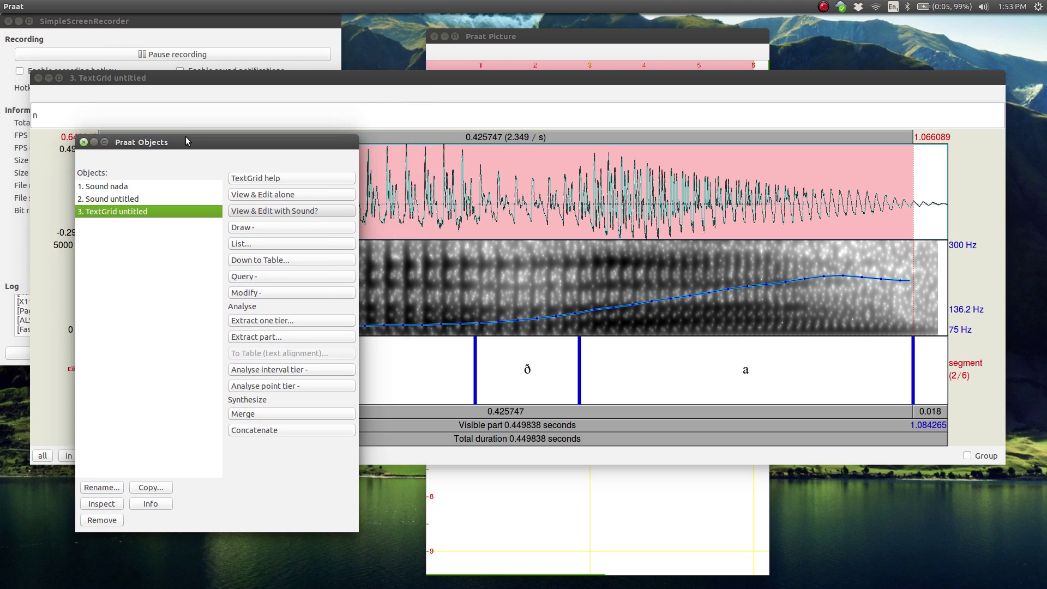
{"action": "left_click", "coordinate": [116, 198]}
{"action": "left_click", "coordinate": [274, 195]}
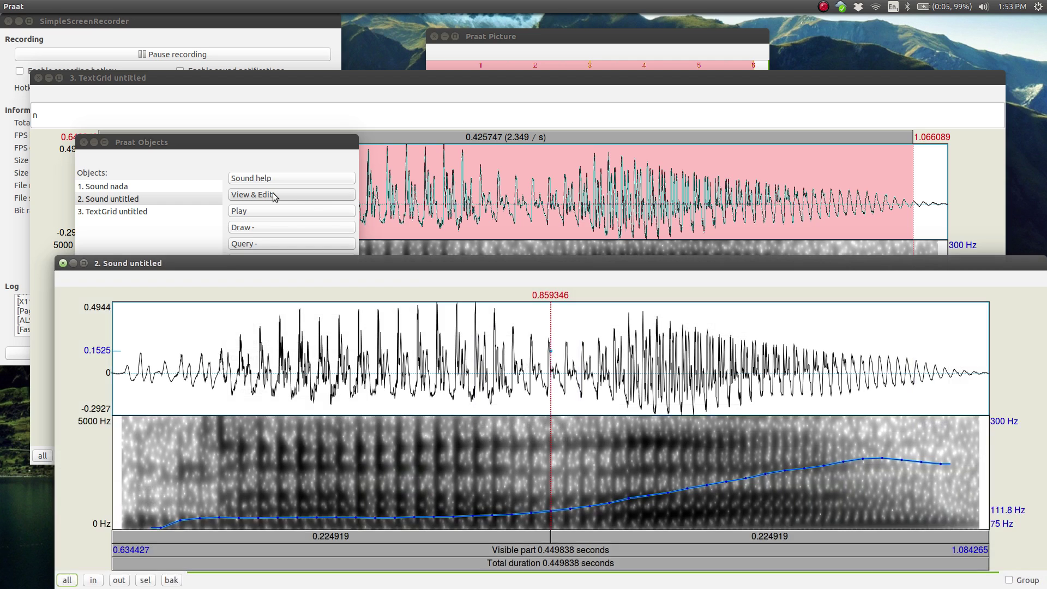
{"action": "left_click_drag", "start_coordinate": [358, 265], "coordinate": [341, 108]}
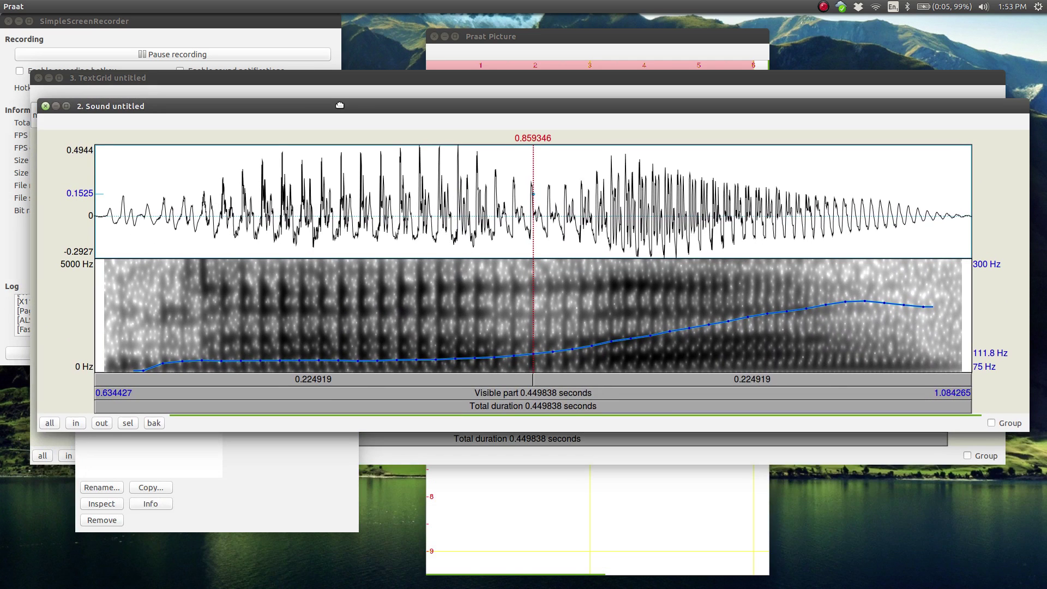
Step: Show the formants over the spectrogram of Sound untitled and check the available spectrum commands
{"action": "left_click", "coordinate": [279, 6]}
{"action": "left_click", "coordinate": [305, 19]}
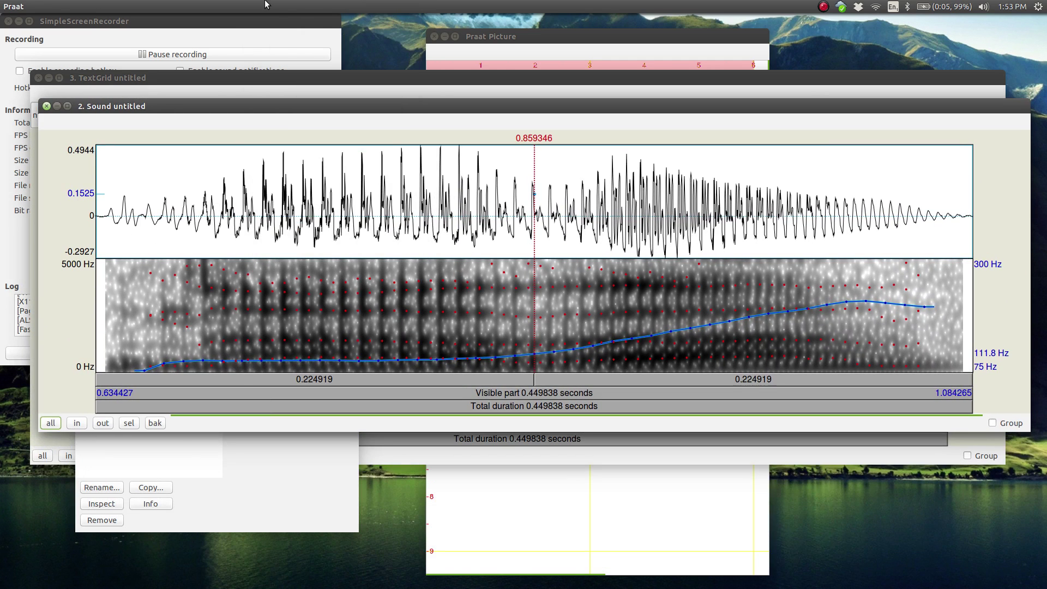
{"action": "left_click", "coordinate": [228, 5]}
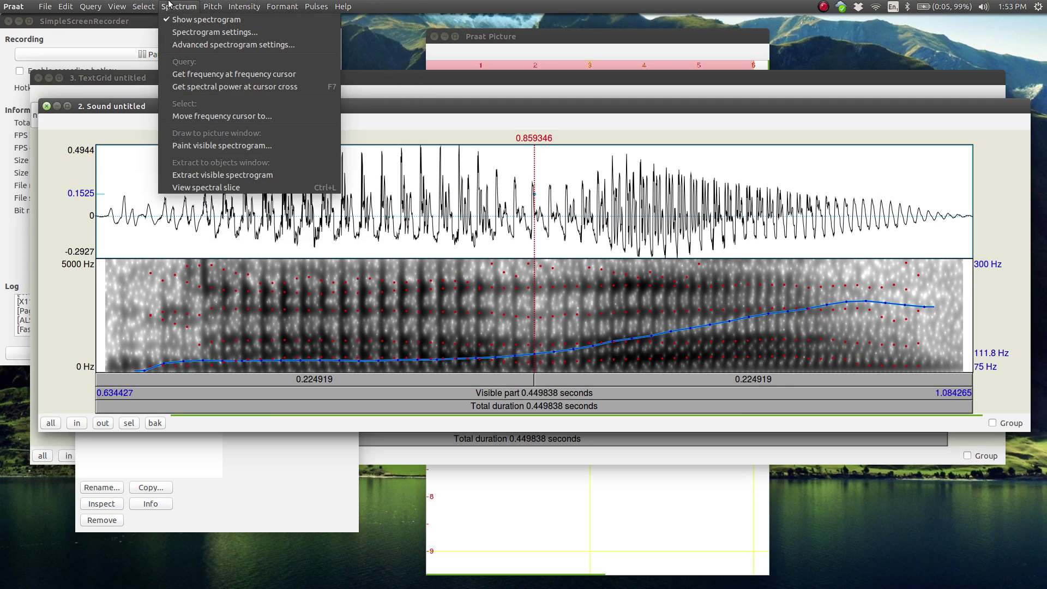
{"action": "left_click", "coordinate": [170, 6]}
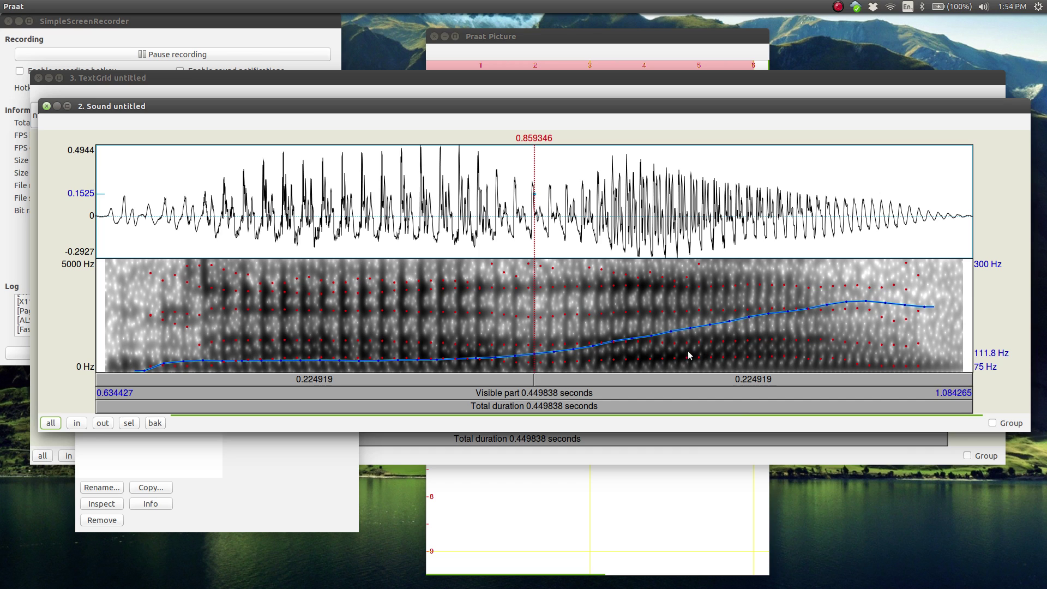
Step: Close the Sound untitled window and bring the TextGrid window back to the front
{"action": "left_click", "coordinate": [587, 31]}
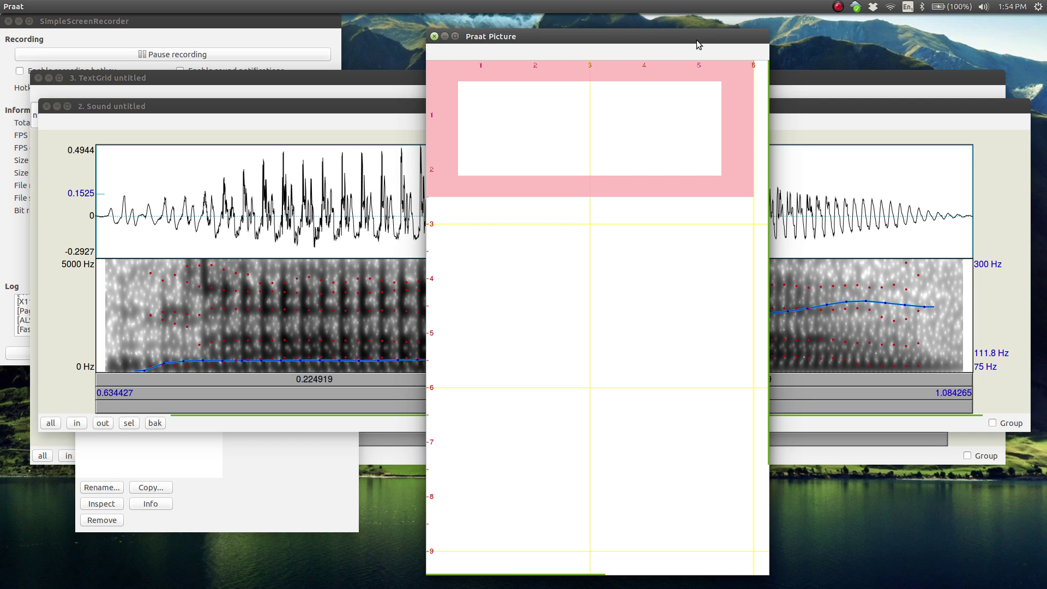
{"action": "left_click", "coordinate": [832, 108]}
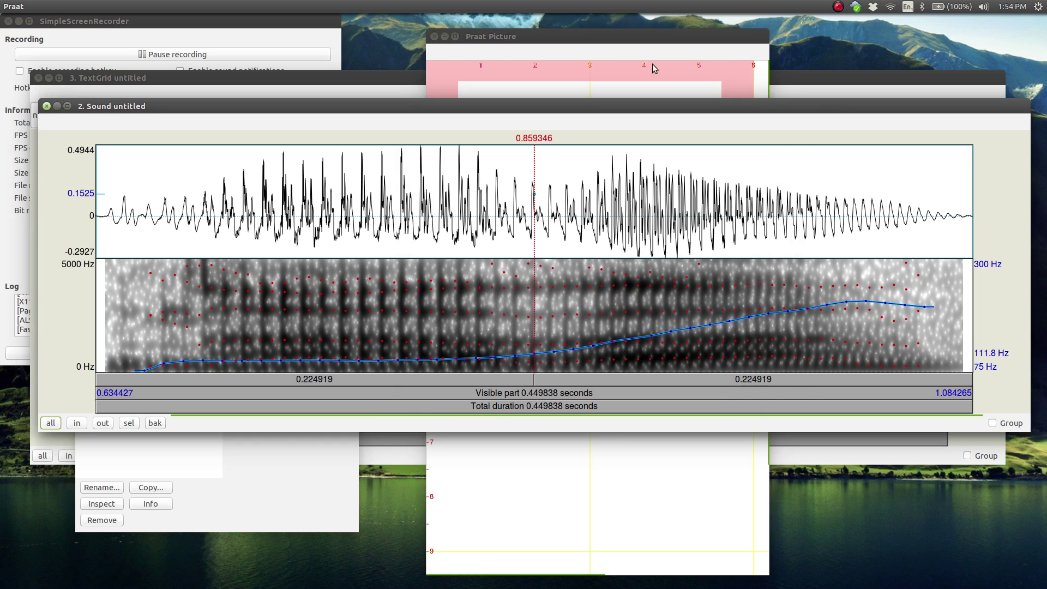
{"action": "left_click", "coordinate": [45, 106]}
{"action": "left_click", "coordinate": [210, 76]}
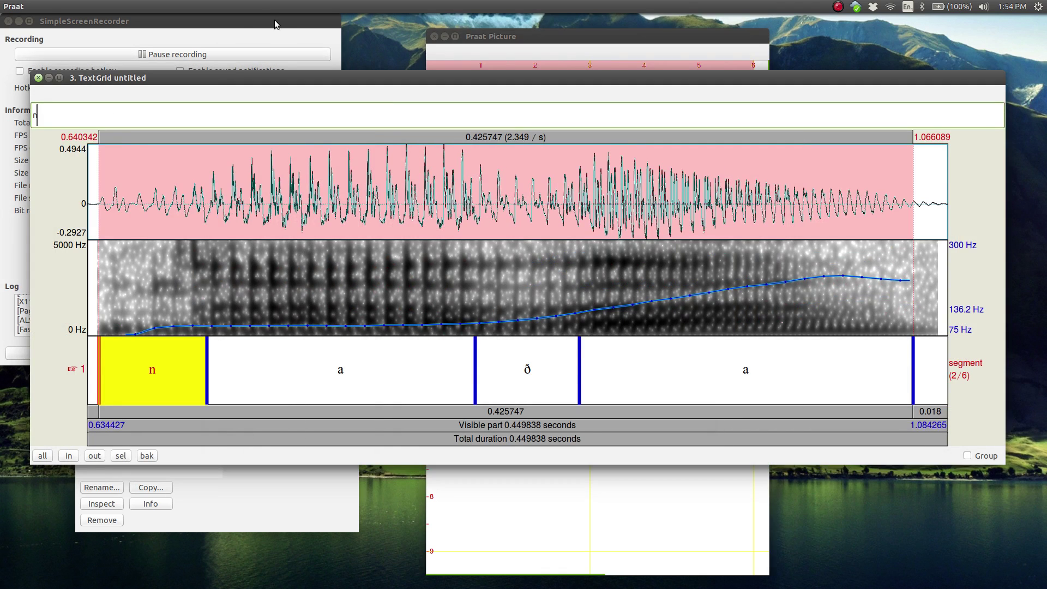
Step: Open Sound nada for viewing, check its commands for drawing and saving sound, and dismiss its window to return to the TextGrid
{"action": "left_click_drag", "start_coordinate": [221, 80], "coordinate": [296, 120]}
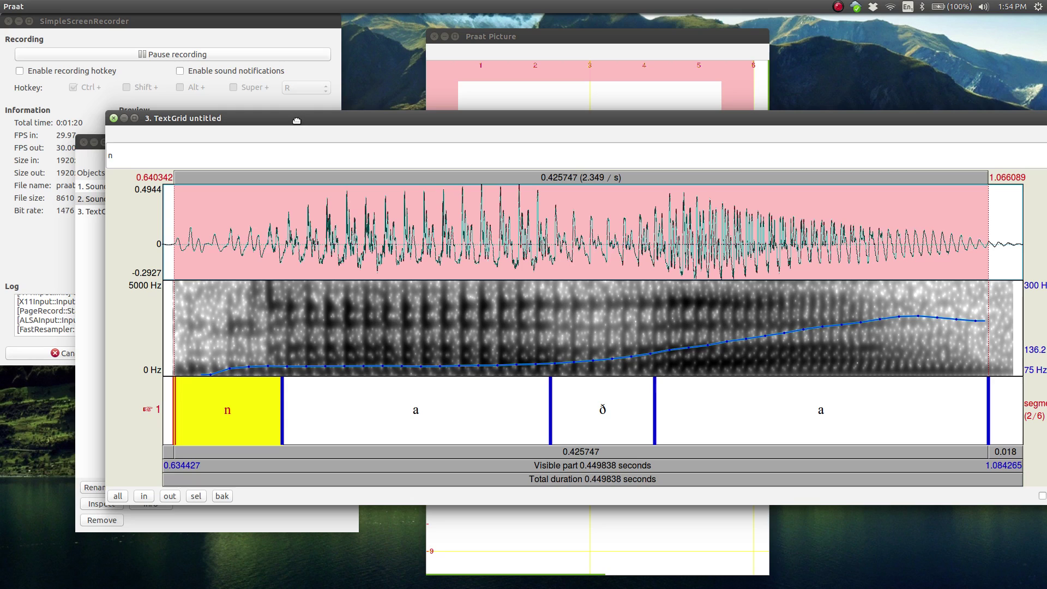
{"action": "left_click", "coordinate": [90, 237]}
{"action": "left_click", "coordinate": [114, 186]}
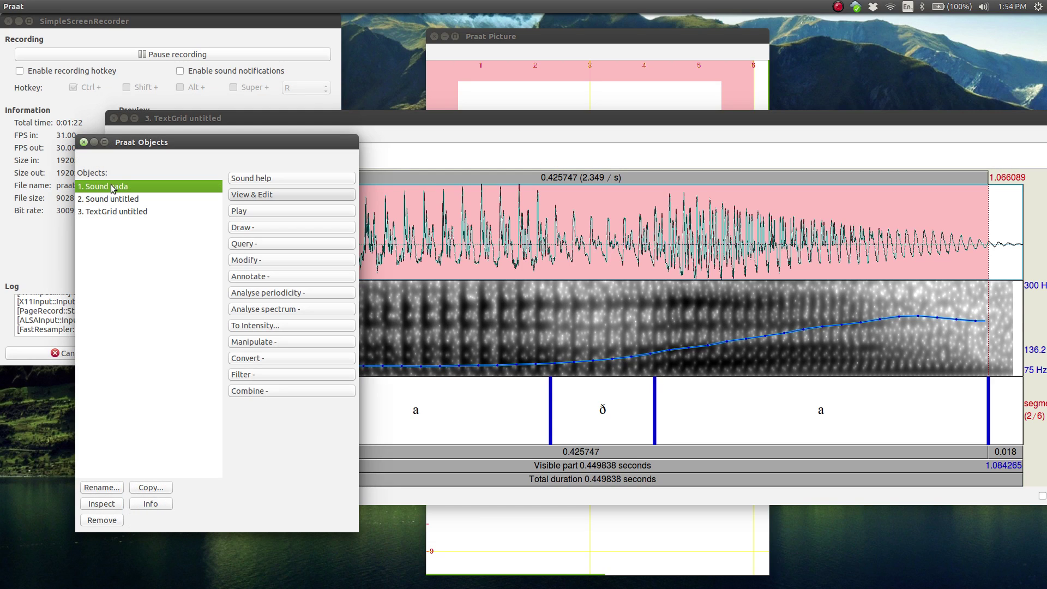
{"action": "left_click", "coordinate": [256, 195]}
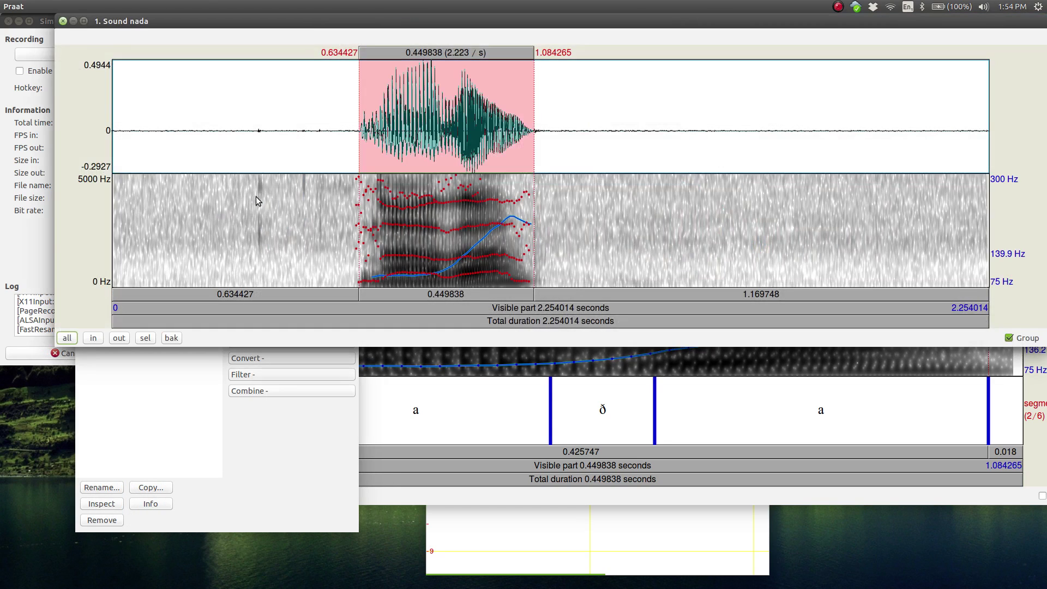
{"action": "left_click", "coordinate": [47, 6]}
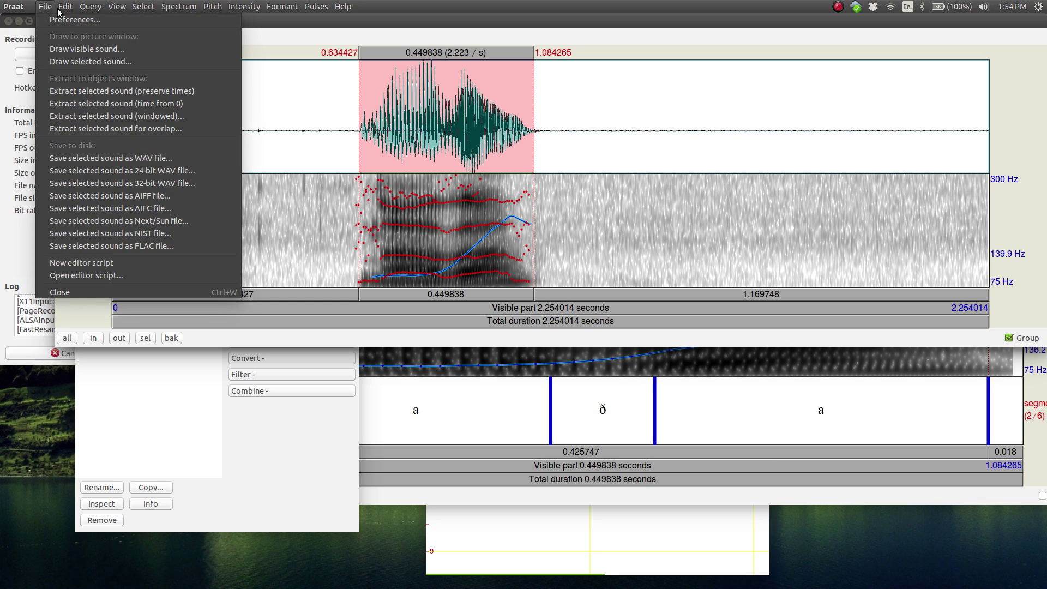
{"action": "left_click", "coordinate": [78, 16]}
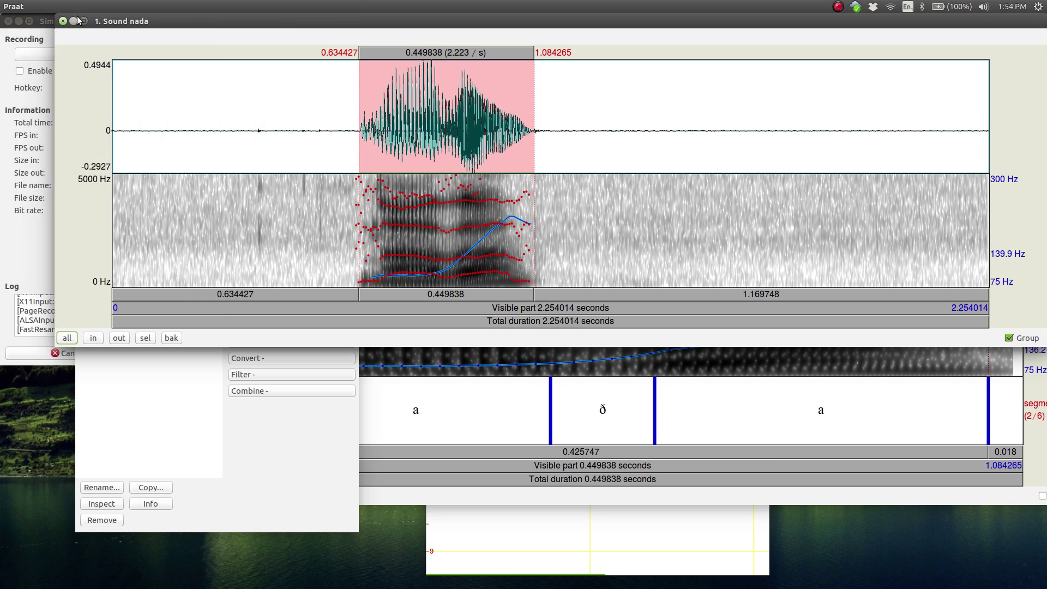
{"action": "left_click", "coordinate": [76, 21]}
{"action": "left_click", "coordinate": [124, 199]}
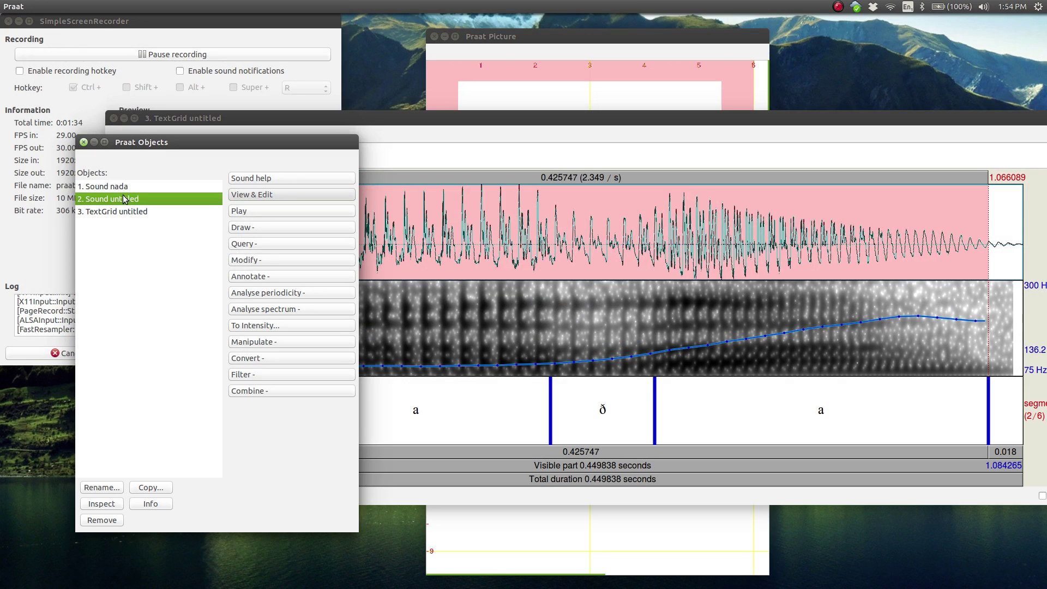
{"action": "left_click", "coordinate": [266, 116]}
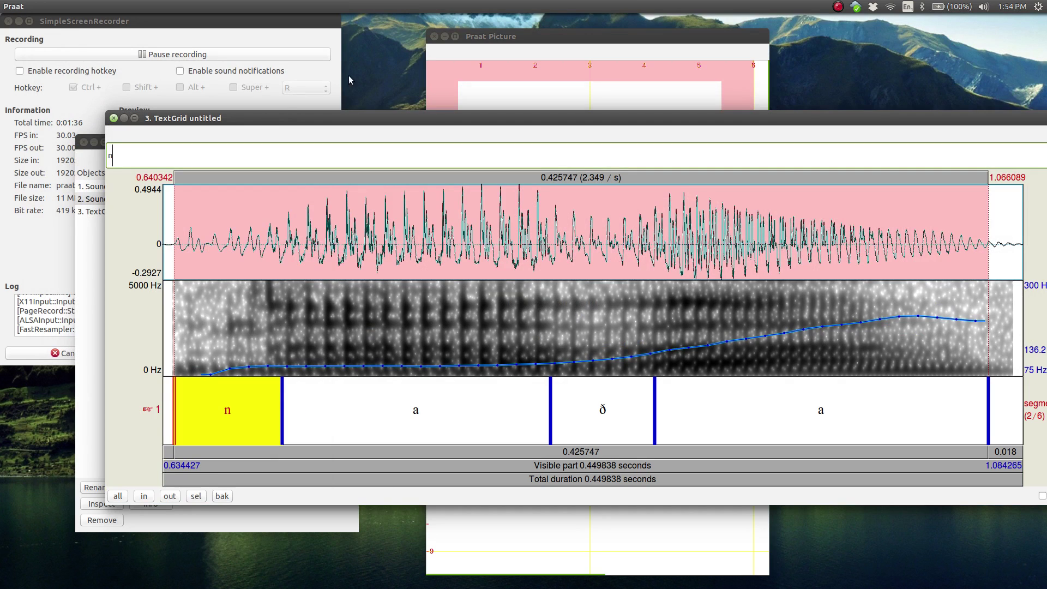
Step: Mark out a drawing area 6 units wide and 2.5 units high from the origin of the Praat Picture window
{"action": "left_click", "coordinate": [498, 38]}
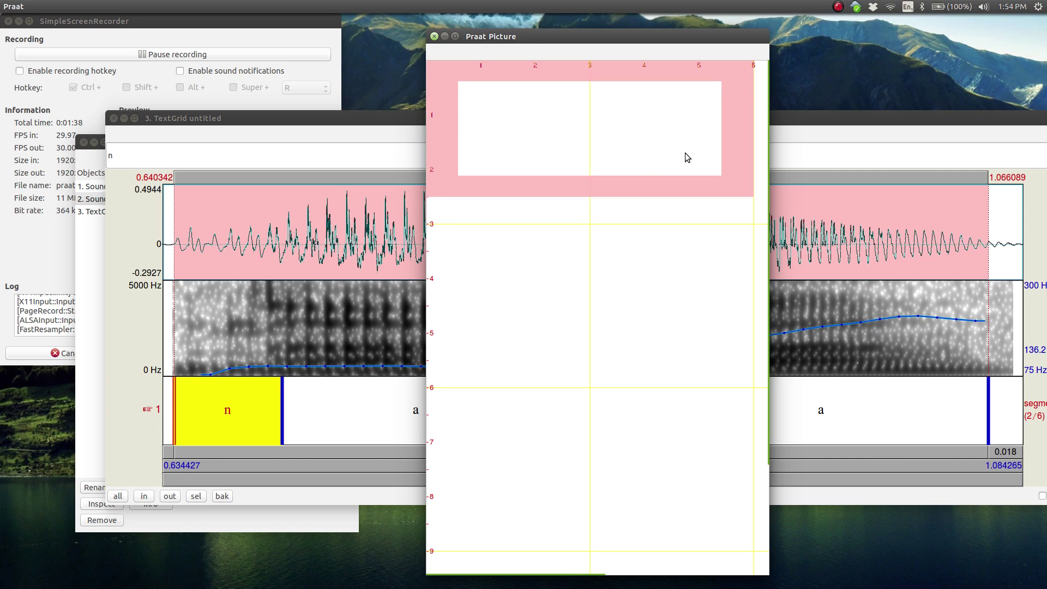
{"action": "left_click", "coordinate": [446, 71]}
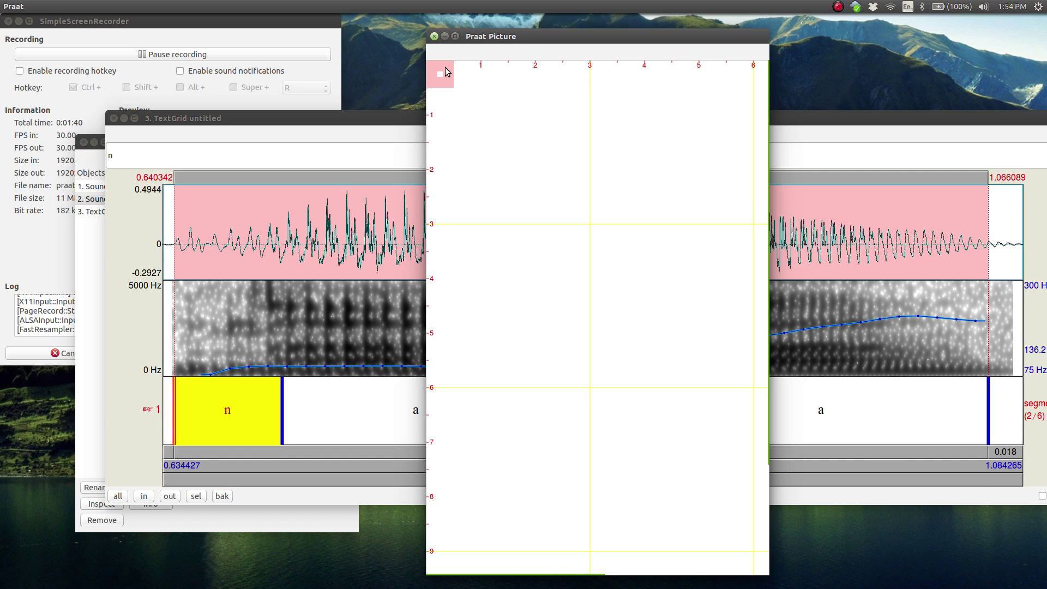
{"action": "left_click_drag", "start_coordinate": [446, 71], "coordinate": [690, 339]}
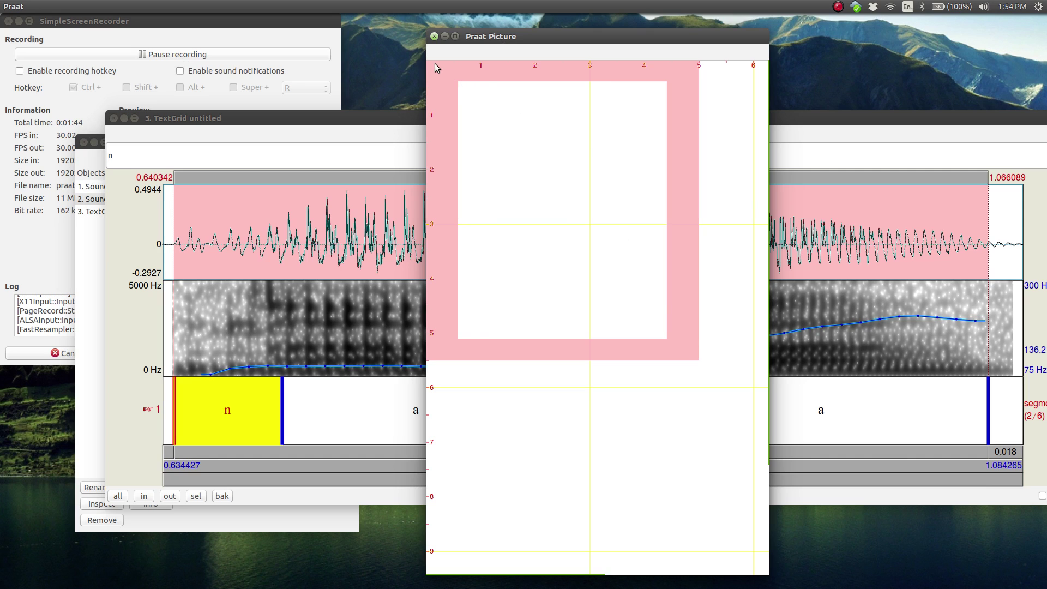
{"action": "left_click_drag", "start_coordinate": [435, 65], "coordinate": [731, 197]}
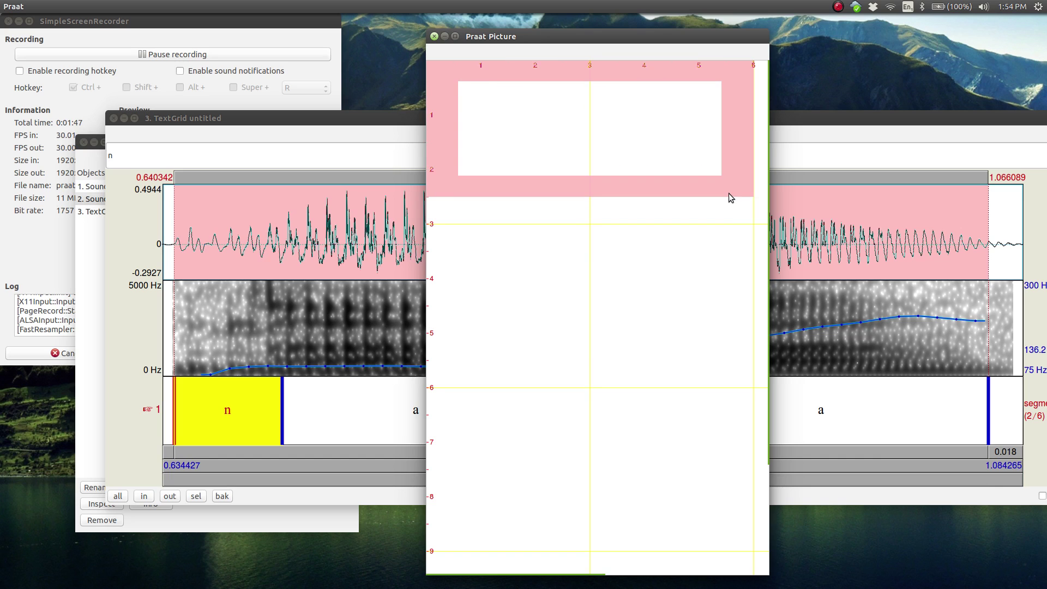
Step: Paint the TextGrid's visible spectrogram with standard settings: erase first, name at top far, selection times, selection hairs and garnish enabled
{"action": "left_click", "coordinate": [834, 116]}
{"action": "left_click_drag", "start_coordinate": [460, 120], "coordinate": [384, 115]}
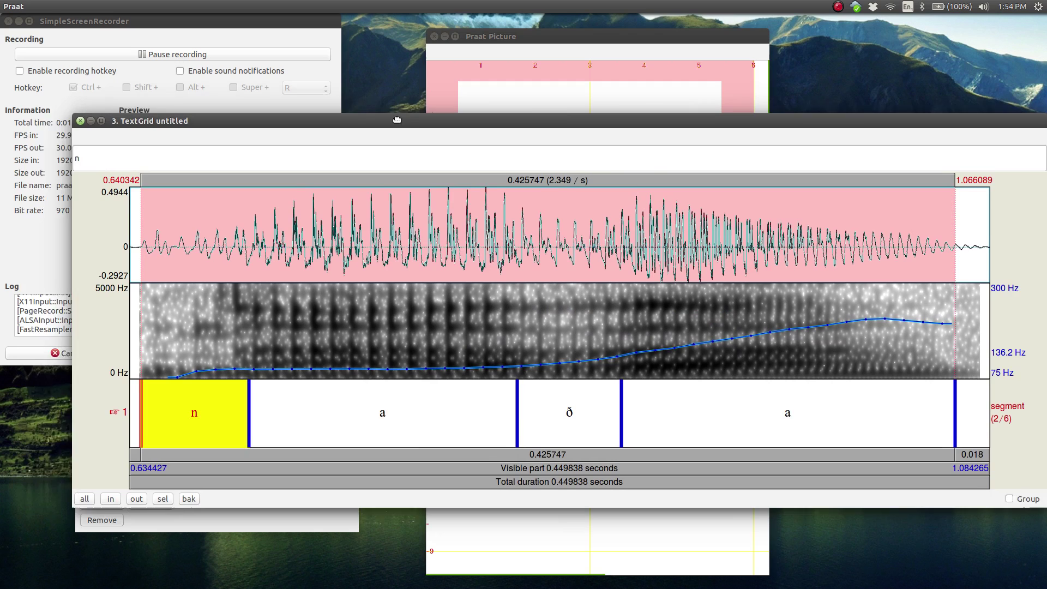
{"action": "left_click", "coordinate": [244, 6]}
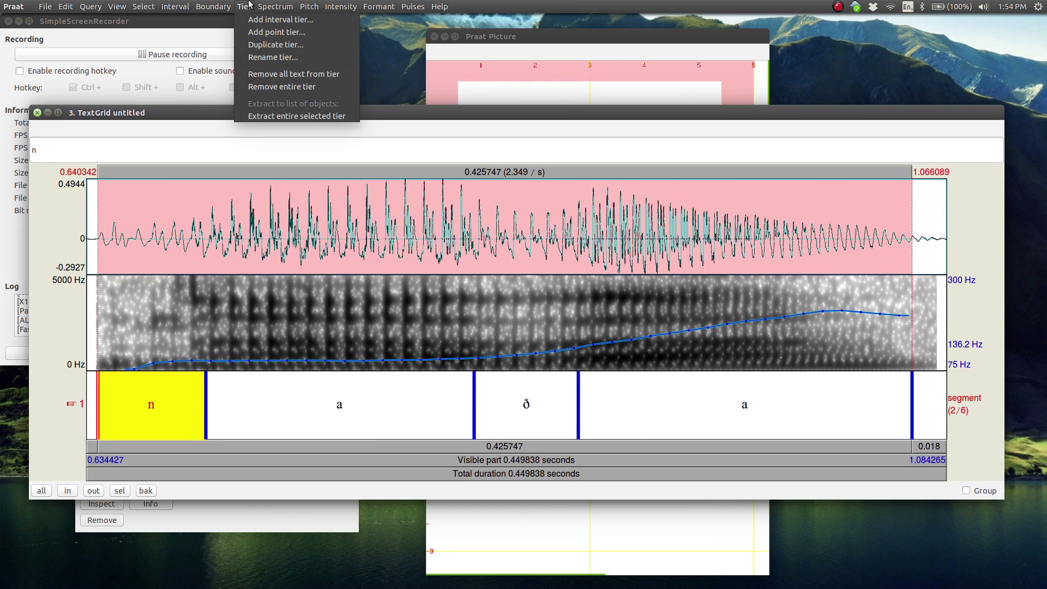
{"action": "mouse_move", "coordinate": [275, 6]}
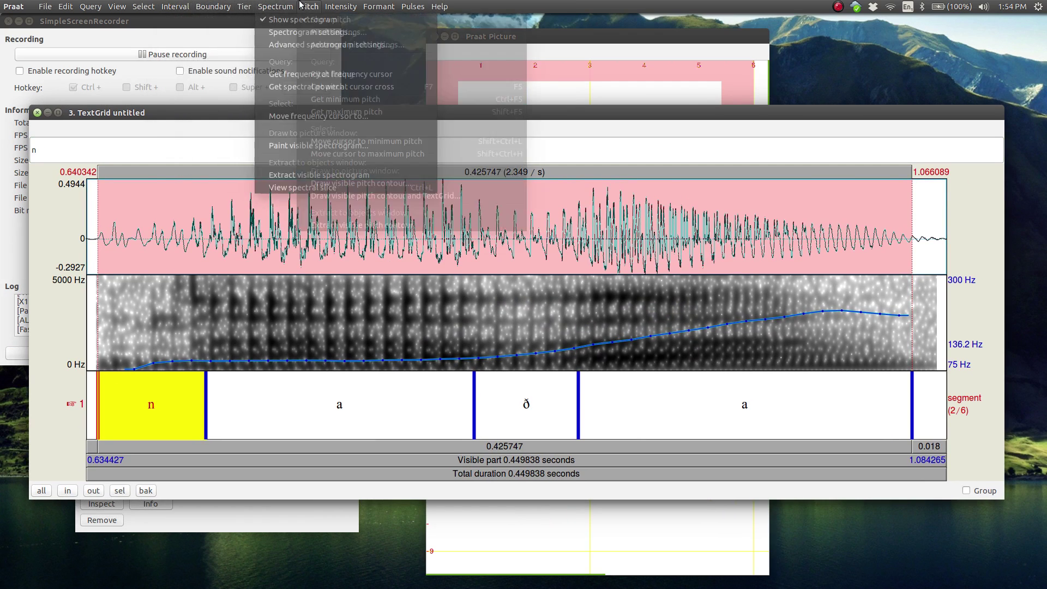
{"action": "left_click", "coordinate": [275, 145]}
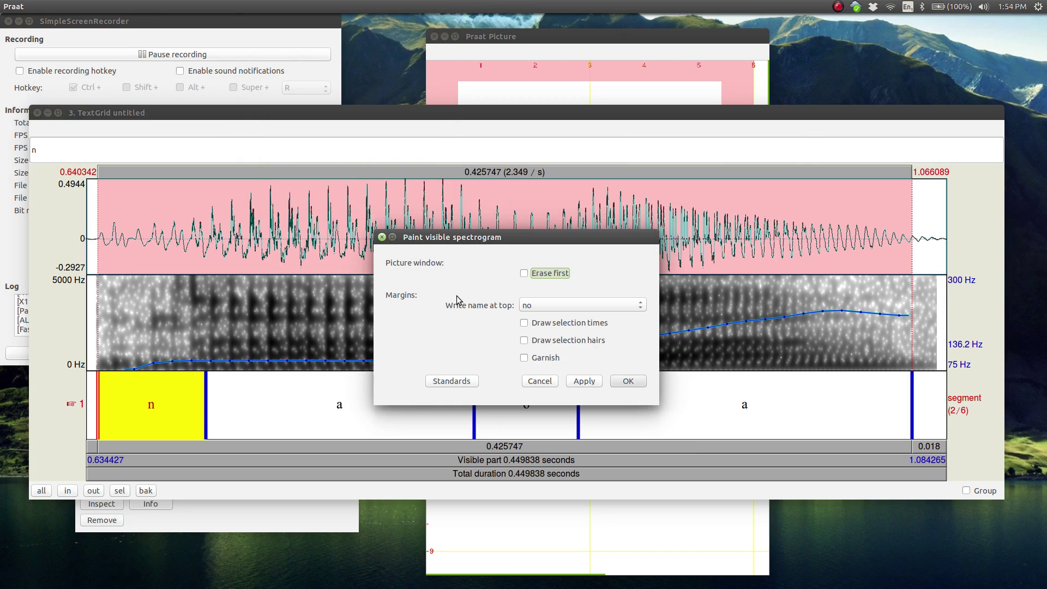
{"action": "left_click", "coordinate": [450, 382]}
{"action": "mouse_move", "coordinate": [555, 238]}
{"action": "left_mouse_down"}
{"action": "mouse_move", "coordinate": [363, 124]}
{"action": "mouse_move", "coordinate": [302, 58]}
{"action": "left_mouse_up"}
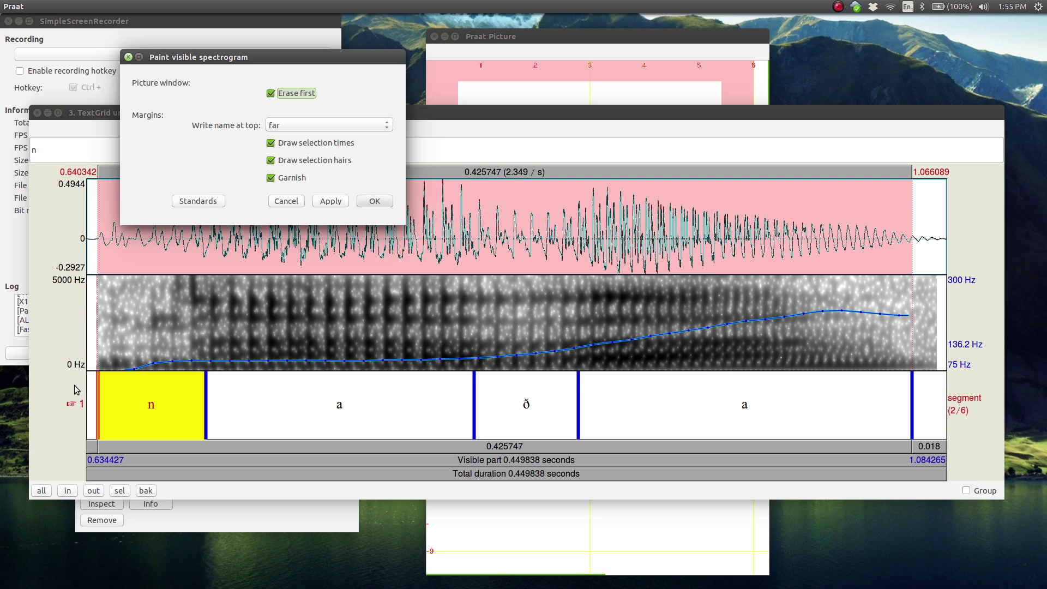
{"action": "left_click", "coordinate": [370, 201]}
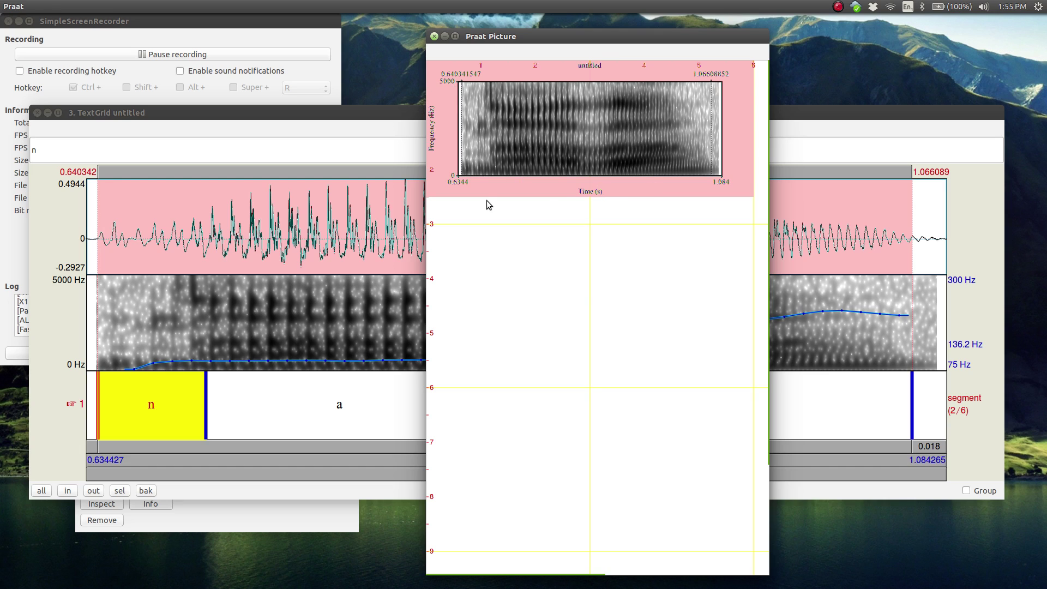
Step: Review the file formats available for saving the picture, including the EPS variants
{"action": "left_click", "coordinate": [126, 6]}
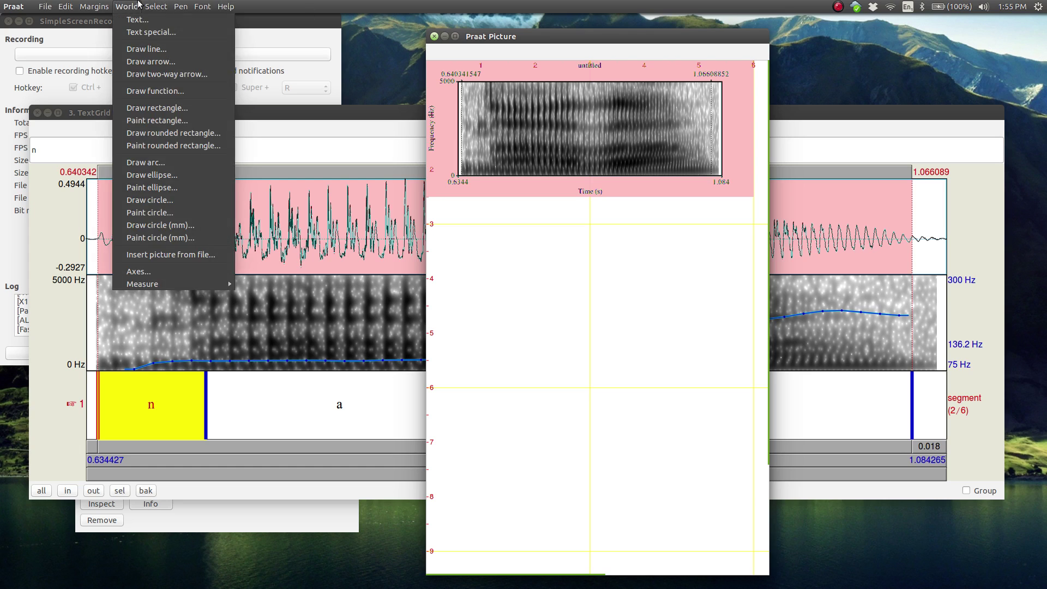
{"action": "mouse_move", "coordinate": [45, 6]}
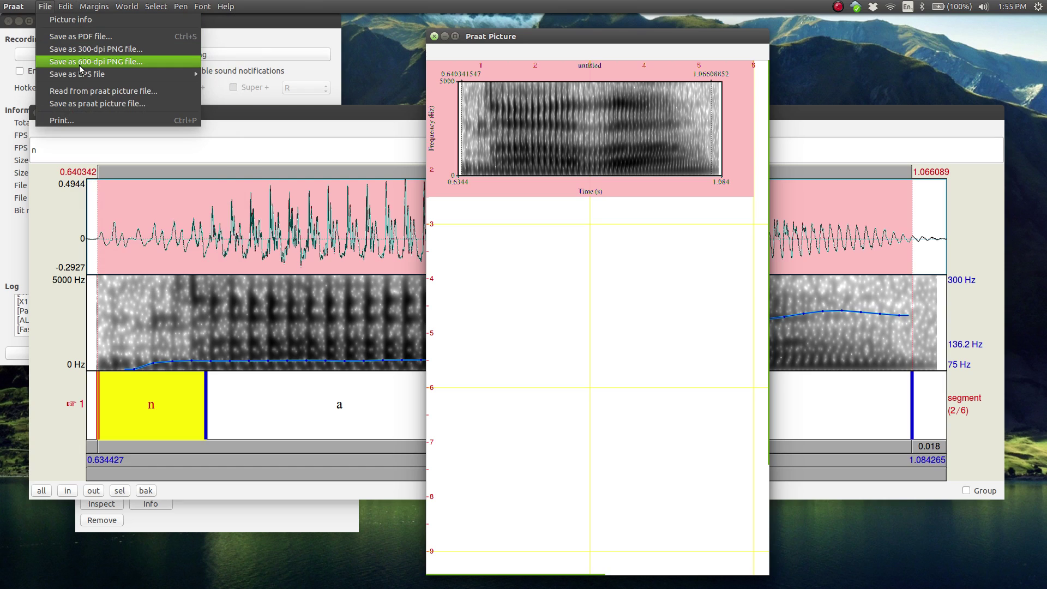
{"action": "mouse_move", "coordinate": [101, 76]}
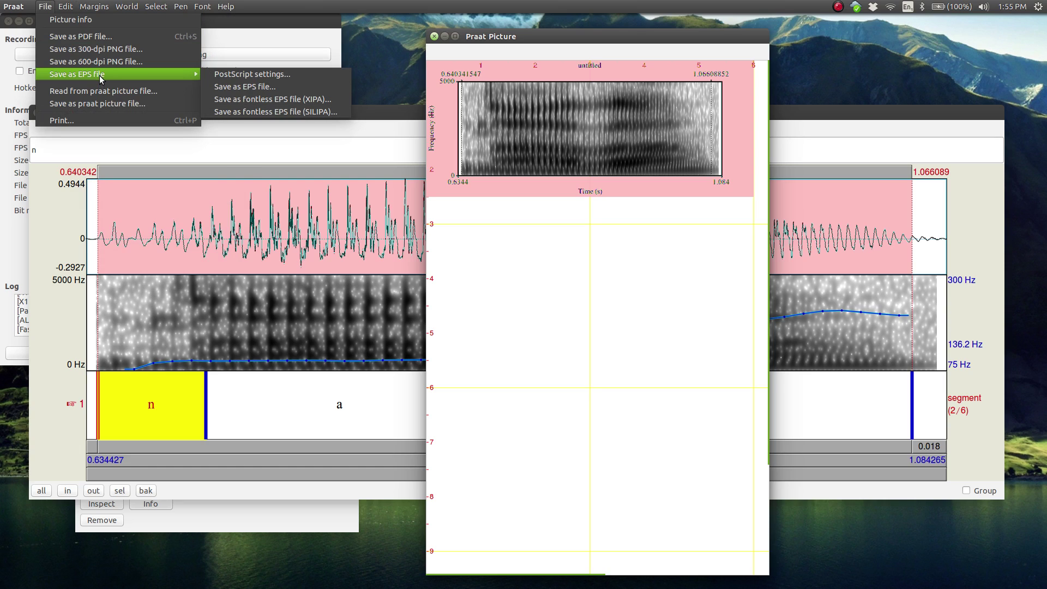
{"action": "left_click", "coordinate": [52, 5]}
Step: Erase everything drawn in the Praat Picture window and display the commands for adding text and shapes
{"action": "left_click", "coordinate": [312, 116]}
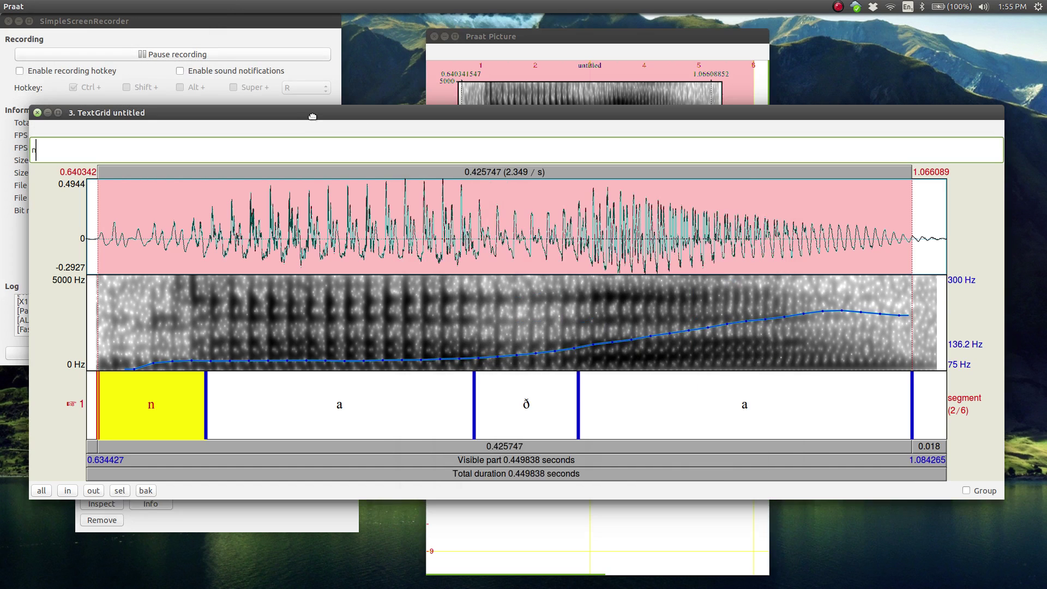
{"action": "left_click", "coordinate": [519, 35]}
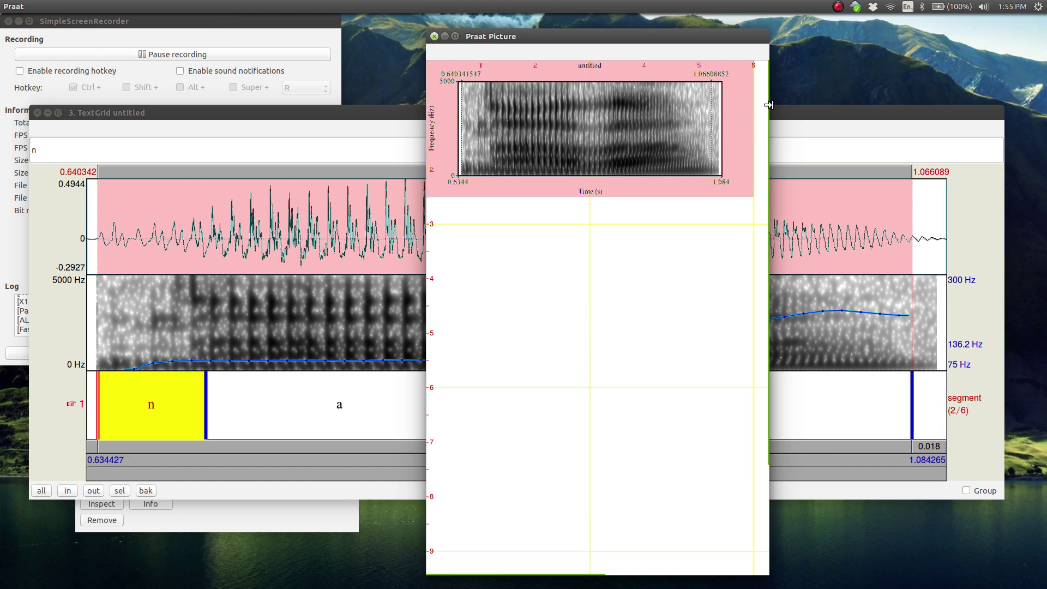
{"action": "key", "text": "ctrl+e"}
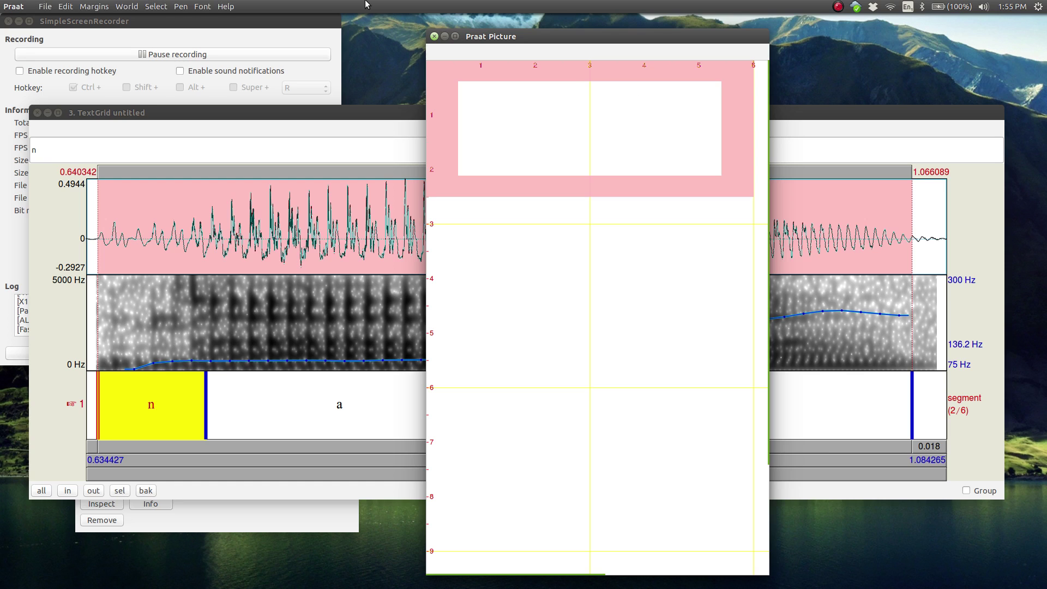
{"action": "left_click", "coordinate": [126, 6]}
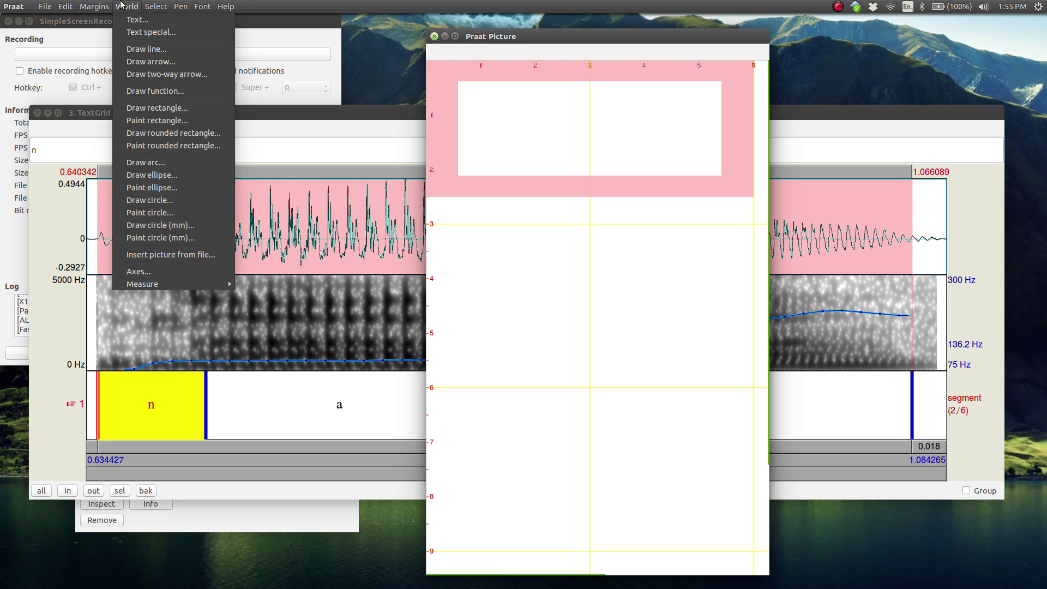
Step: Rearrange the Praat Picture and TextGrid windows on the desktop and bring the TextGrid editor to the front
{"action": "left_click", "coordinate": [64, 5]}
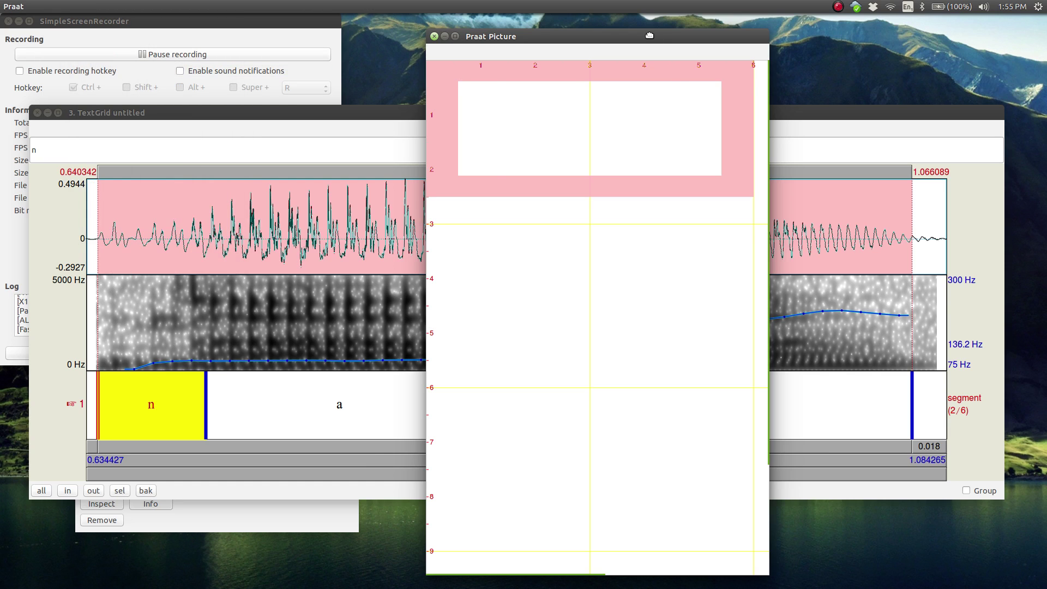
{"action": "left_click_drag", "start_coordinate": [649, 34], "coordinate": [757, 54]}
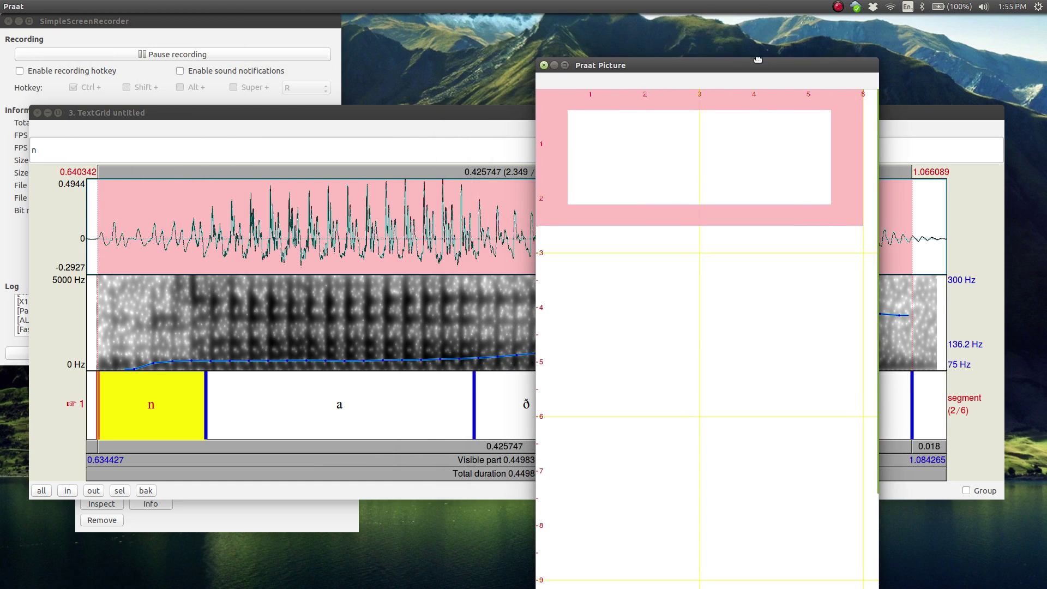
{"action": "double_click", "coordinate": [451, 112]}
{"action": "left_click_drag", "start_coordinate": [466, 6], "coordinate": [462, 138]}
{"action": "left_click_drag", "start_coordinate": [633, 53], "coordinate": [600, 59]}
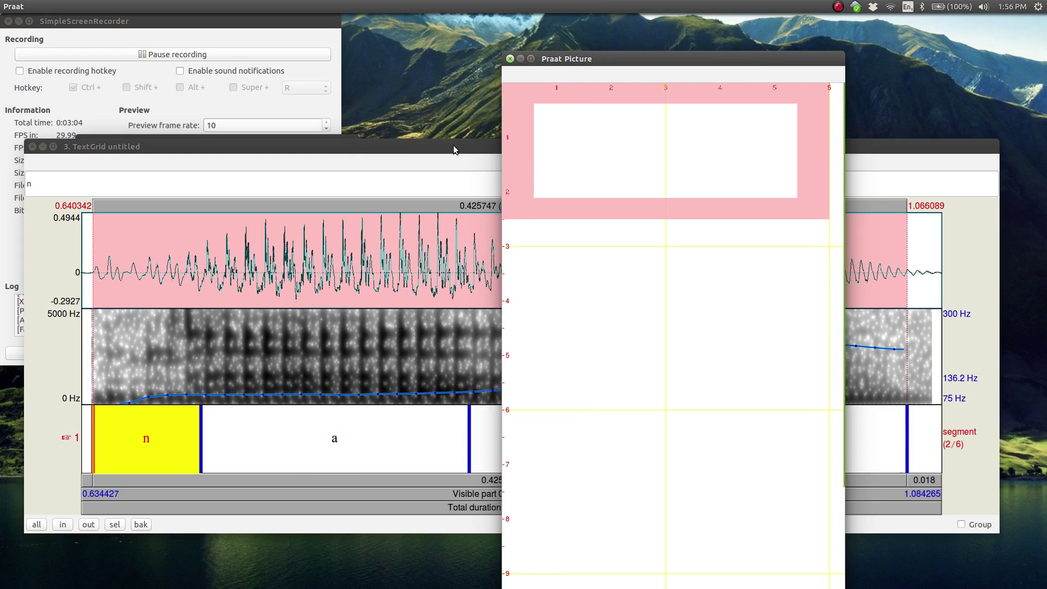
{"action": "left_click", "coordinate": [405, 148]}
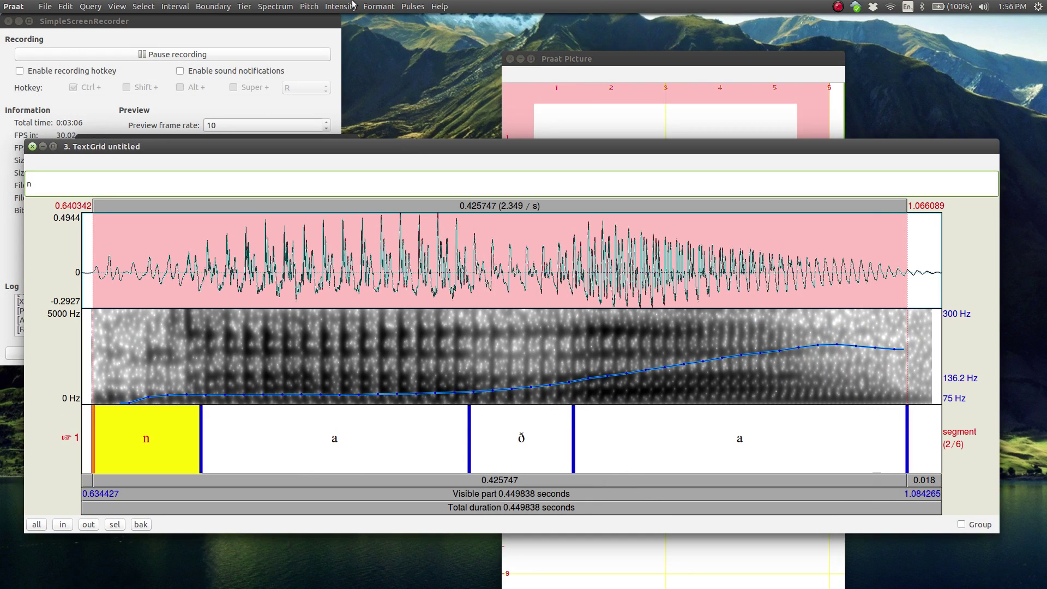
Step: Try drawing the visible pitch contour together with the TextGrid, without a name at the top, and undo the drawing
{"action": "left_click", "coordinate": [283, 6]}
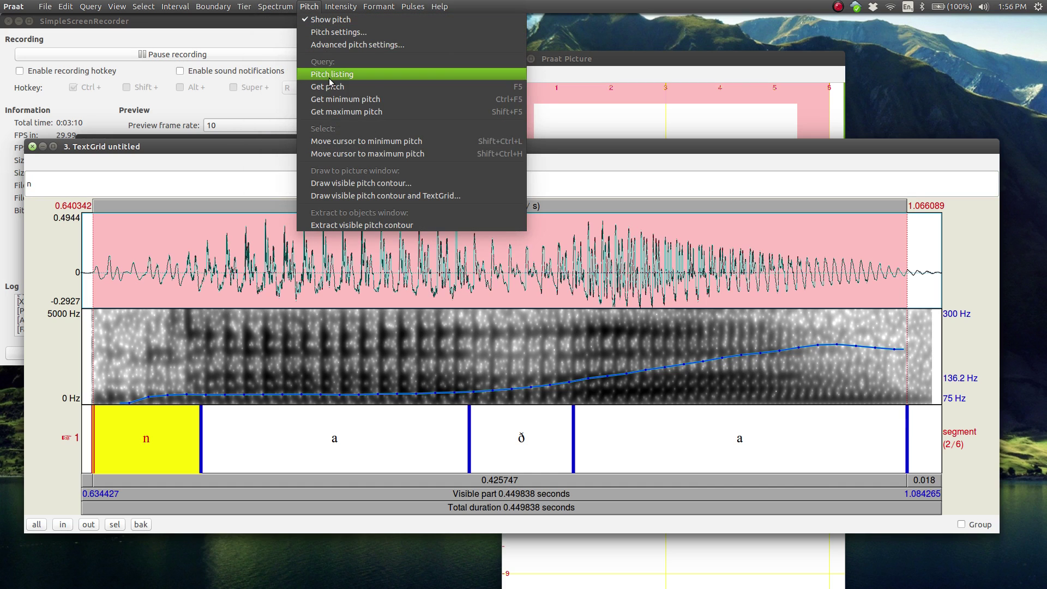
{"action": "left_click", "coordinate": [366, 198]}
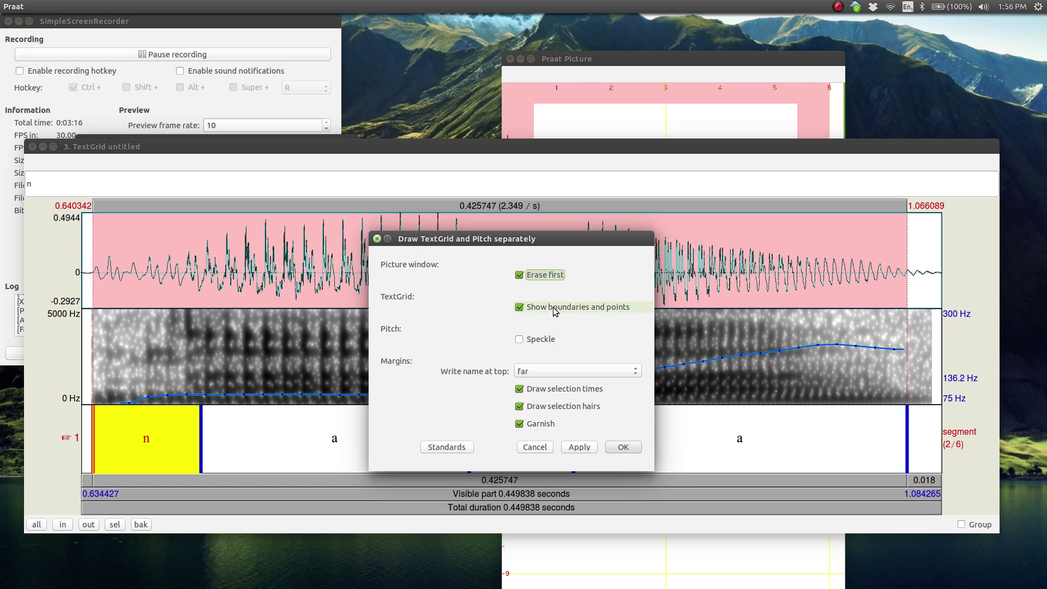
{"action": "left_click", "coordinate": [535, 372]}
{"action": "left_click", "coordinate": [529, 355]}
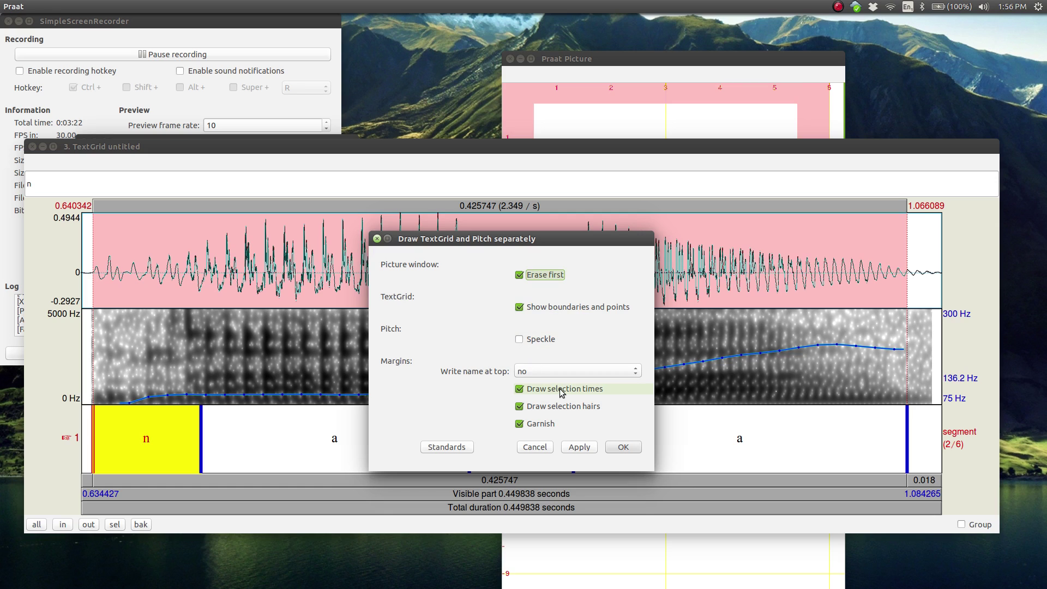
{"action": "left_click", "coordinate": [546, 409]}
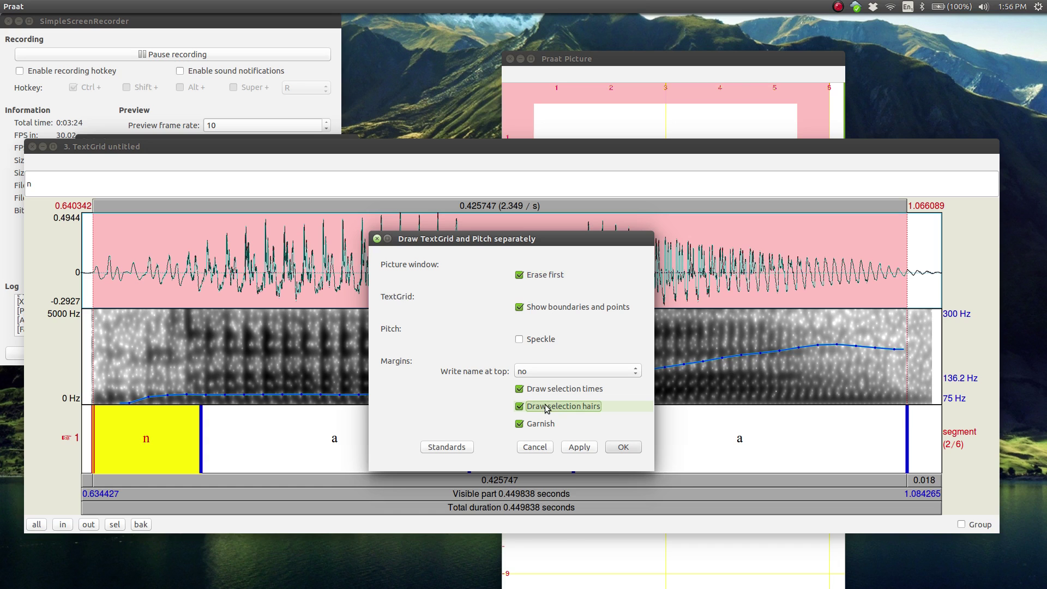
{"action": "left_click", "coordinate": [621, 447]}
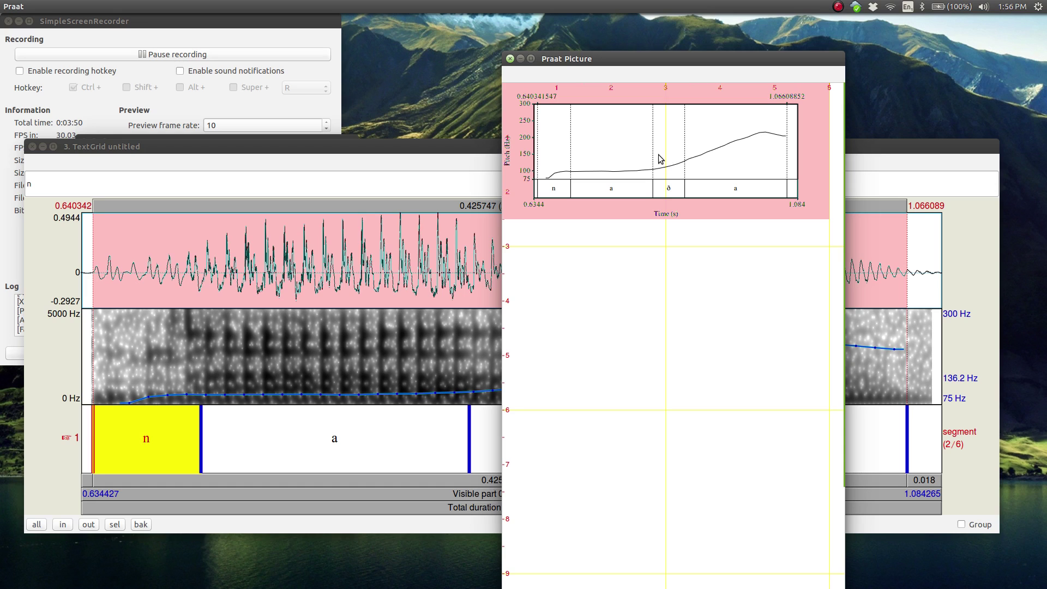
{"action": "key", "text": "ctrl+z"}
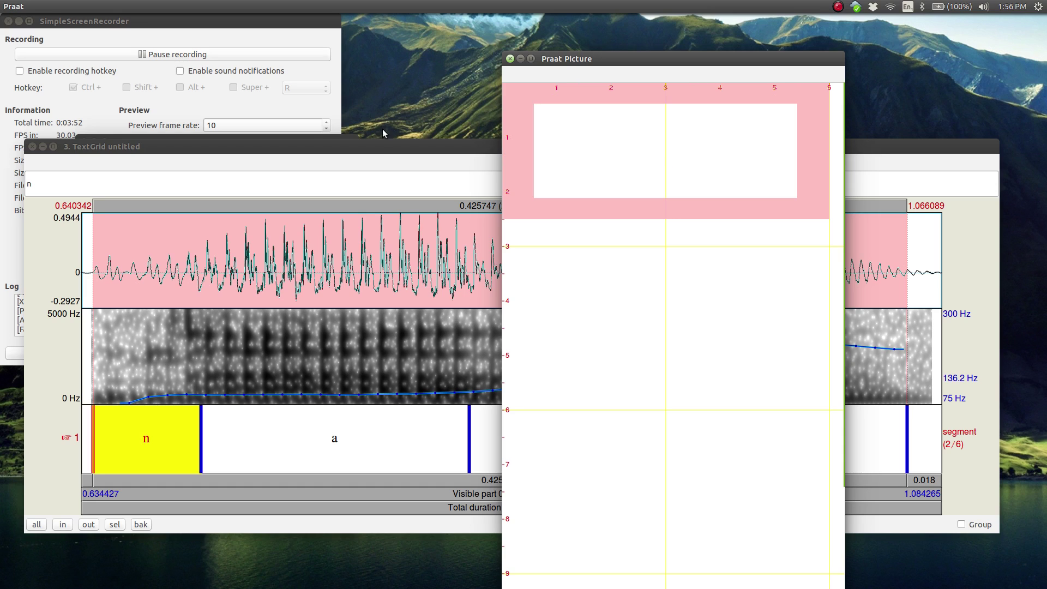
{"action": "left_click", "coordinate": [380, 151]}
{"action": "left_click", "coordinate": [214, 6]}
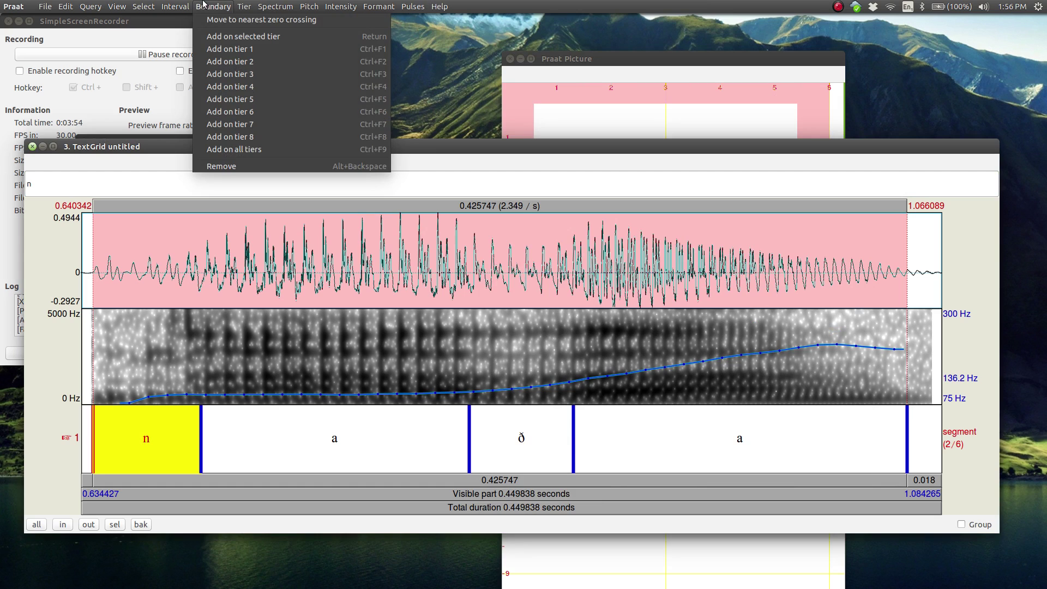
{"action": "left_click", "coordinate": [343, 5]}
{"action": "left_click", "coordinate": [343, 6]}
{"action": "left_click", "coordinate": [342, 5]}
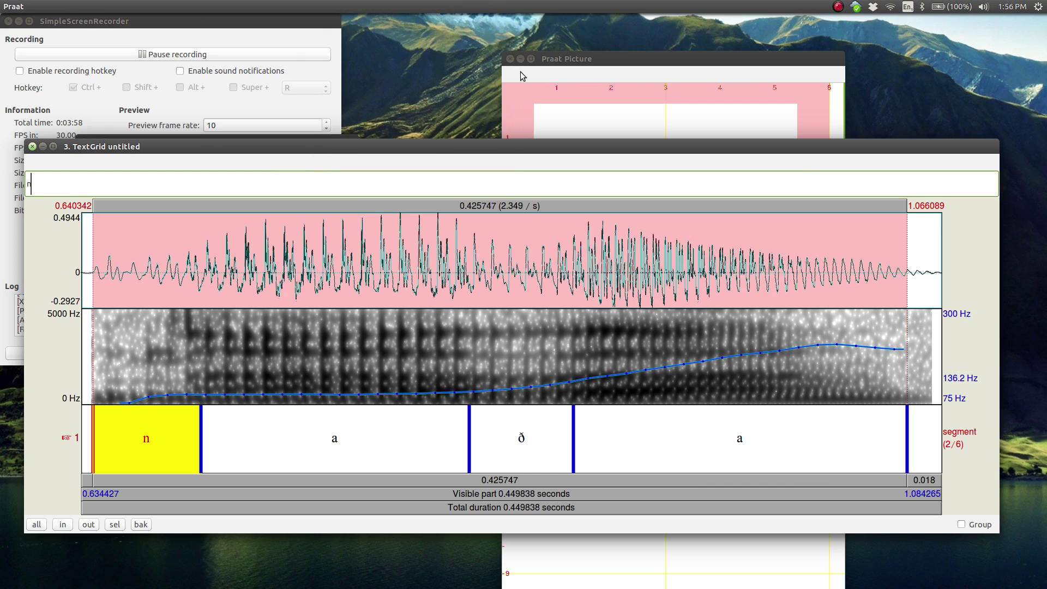
Step: Move the TextGrid editor aside to uncover the Praat Objects window and select the TextGrid untitled object
{"action": "left_click", "coordinate": [571, 66]}
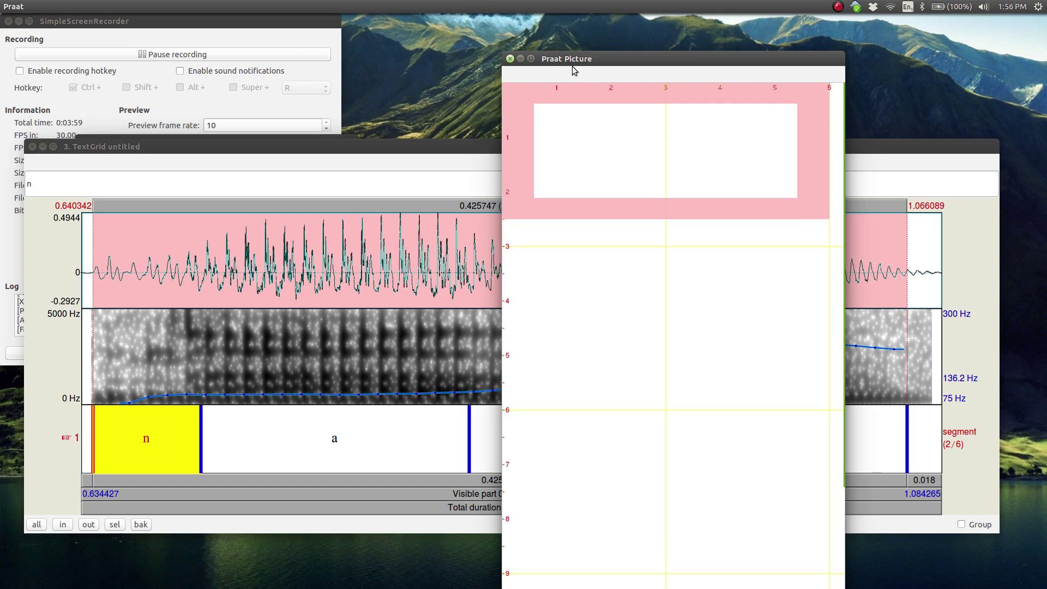
{"action": "left_click", "coordinate": [437, 148]}
{"action": "left_click_drag", "start_coordinate": [437, 146], "coordinate": [526, 169]}
{"action": "left_click", "coordinate": [275, 145]}
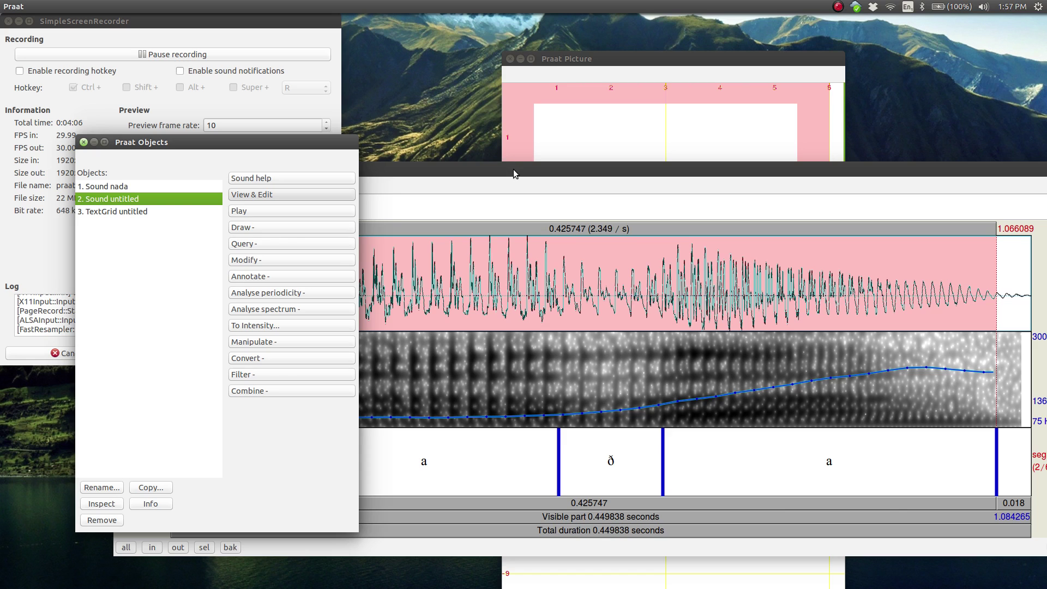
{"action": "left_click_drag", "start_coordinate": [513, 171], "coordinate": [505, 169]}
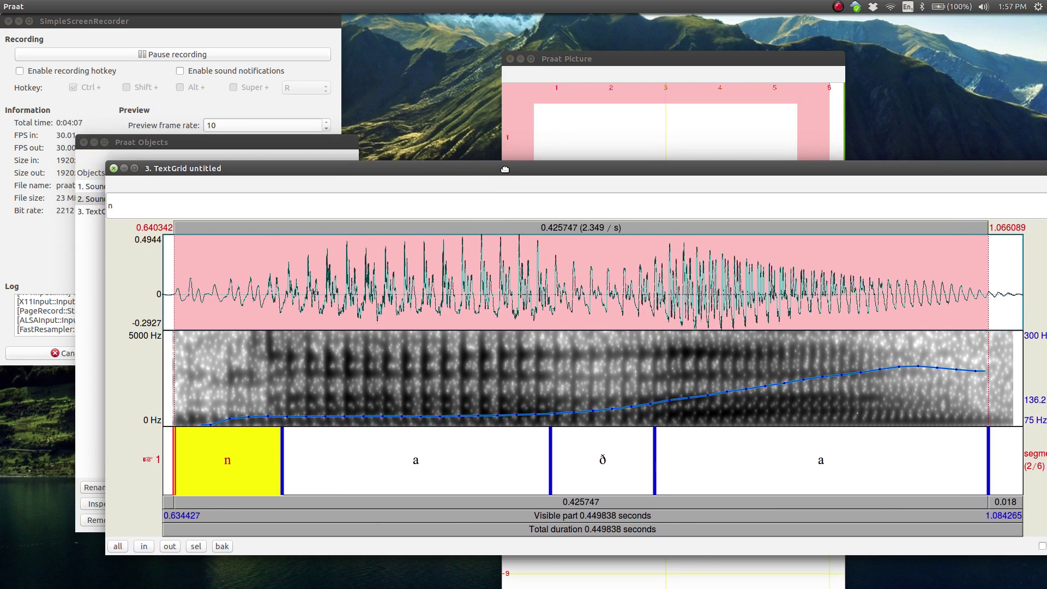
{"action": "left_click", "coordinate": [248, 143]}
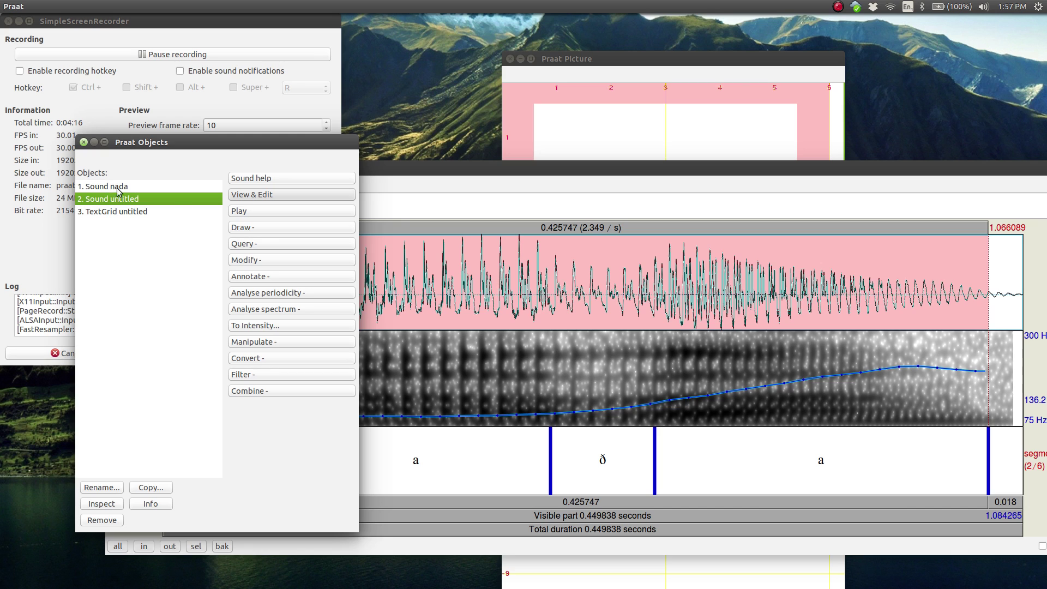
{"action": "left_click", "coordinate": [136, 214]}
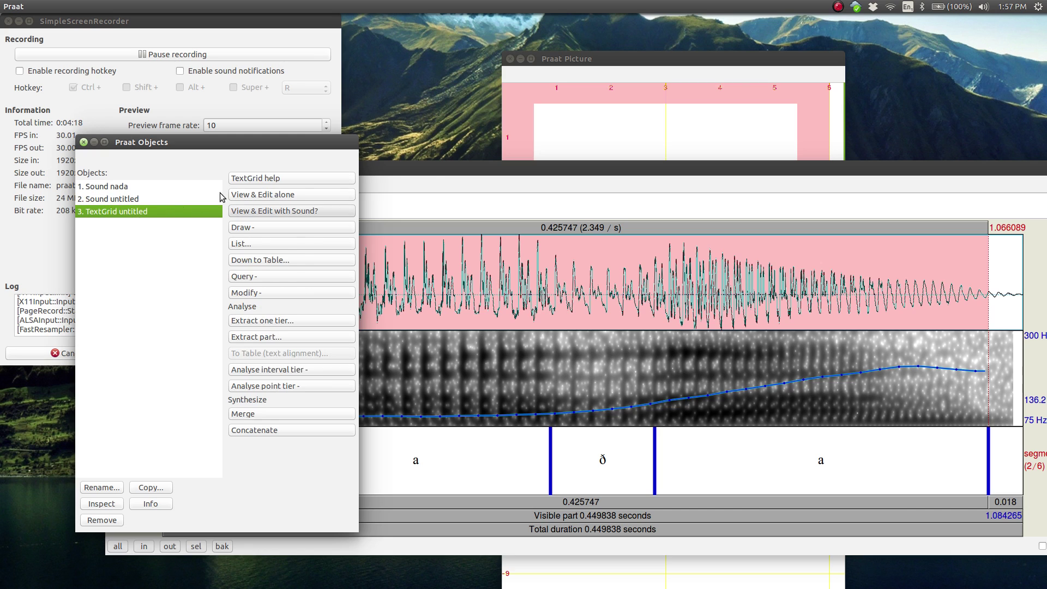
Step: Draw the TextGrid alone into the picture for the whole time range, with Show boundaries off and text styles and garnish on
{"action": "left_click", "coordinate": [432, 177]}
{"action": "left_click", "coordinate": [256, 152]}
{"action": "left_click", "coordinate": [563, 59]}
{"action": "left_click", "coordinate": [275, 143]}
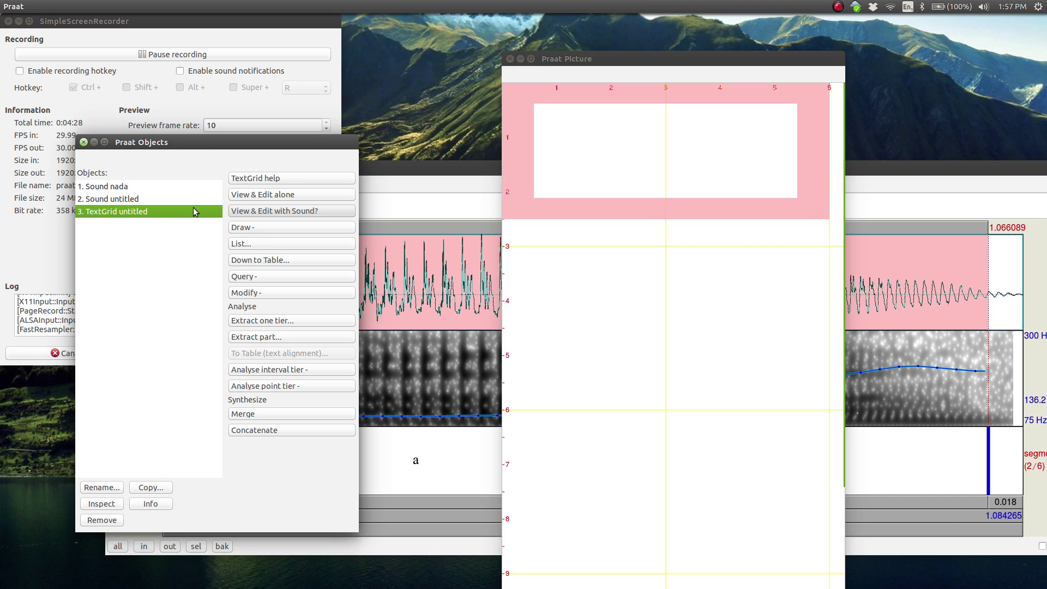
{"action": "left_click", "coordinate": [261, 228]}
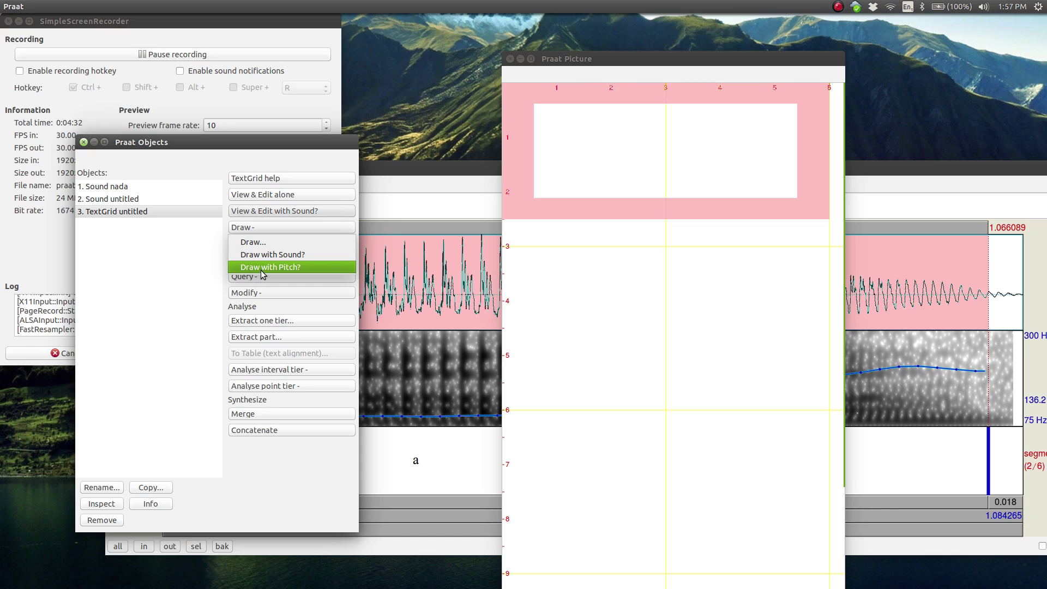
{"action": "left_click", "coordinate": [251, 243]}
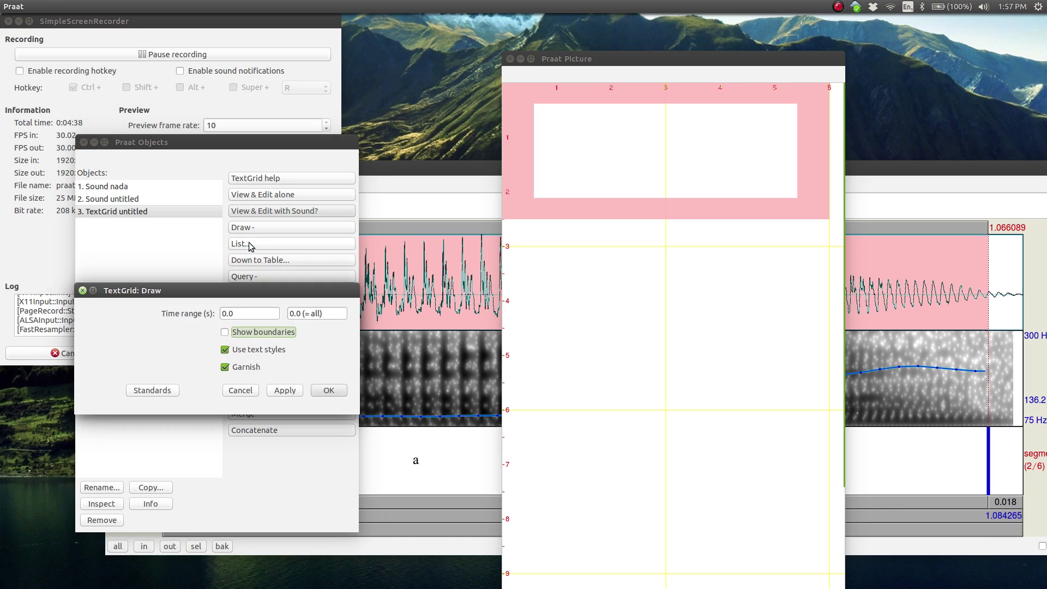
{"action": "left_click", "coordinate": [326, 392]}
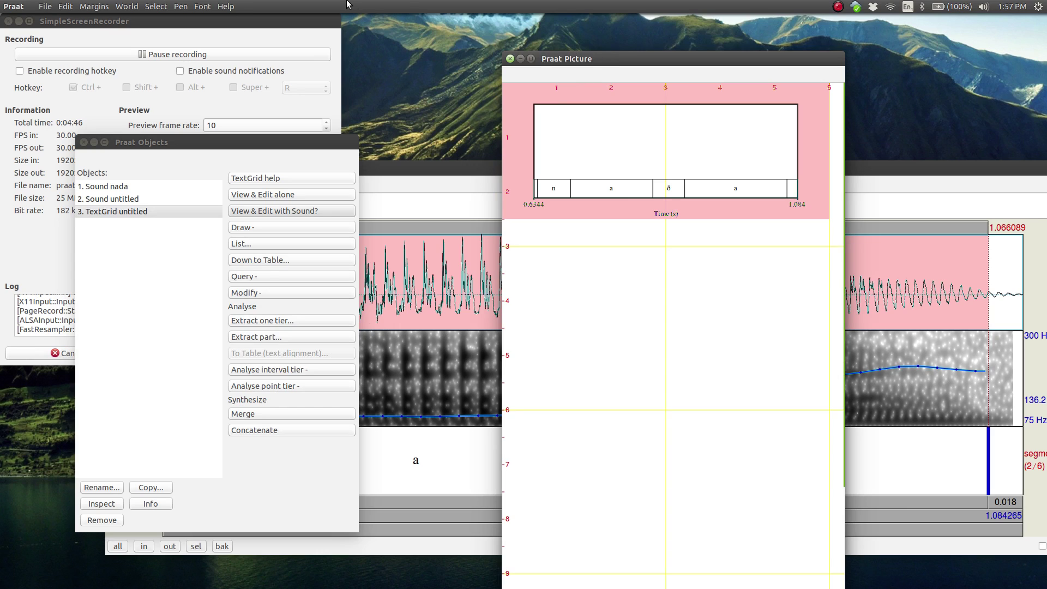
Step: Set the Praat Picture pen colour to purple
{"action": "left_click", "coordinate": [225, 6]}
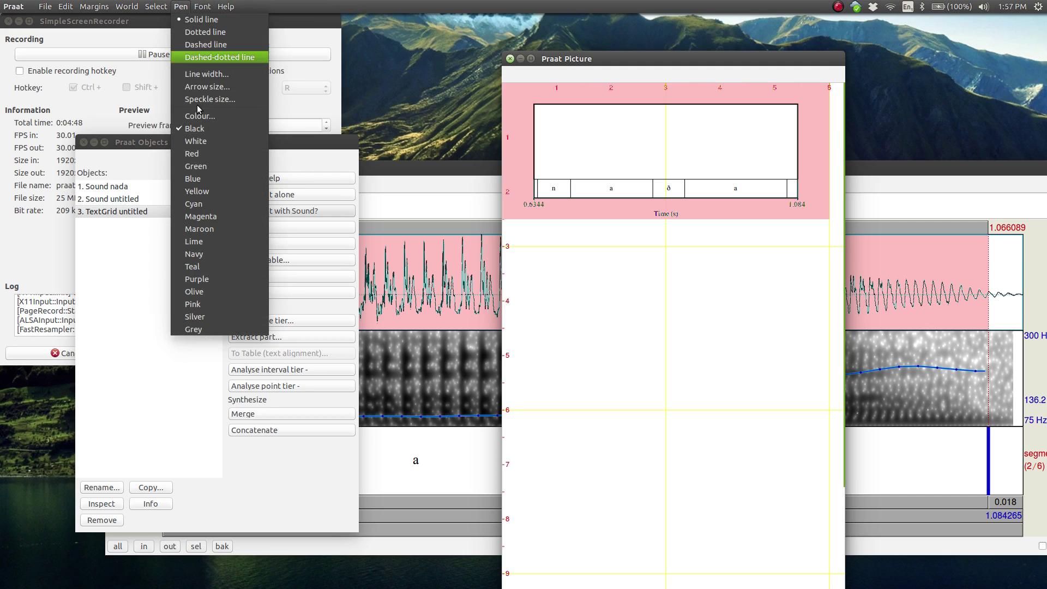
{"action": "left_click", "coordinate": [219, 56]}
{"action": "left_click", "coordinate": [164, 6]}
{"action": "mouse_move", "coordinate": [180, 6]}
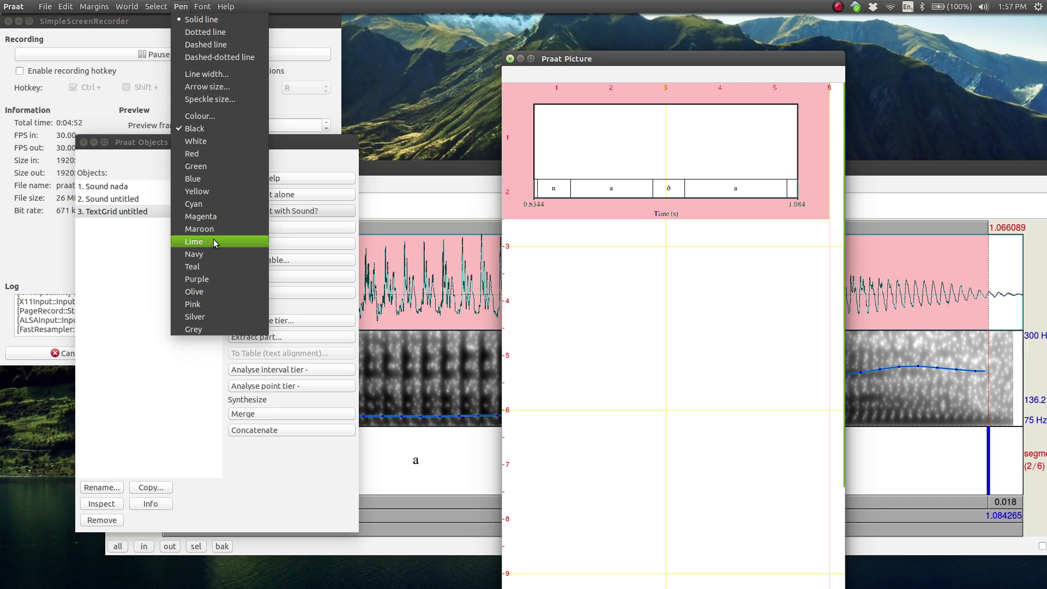
{"action": "left_click", "coordinate": [211, 279]}
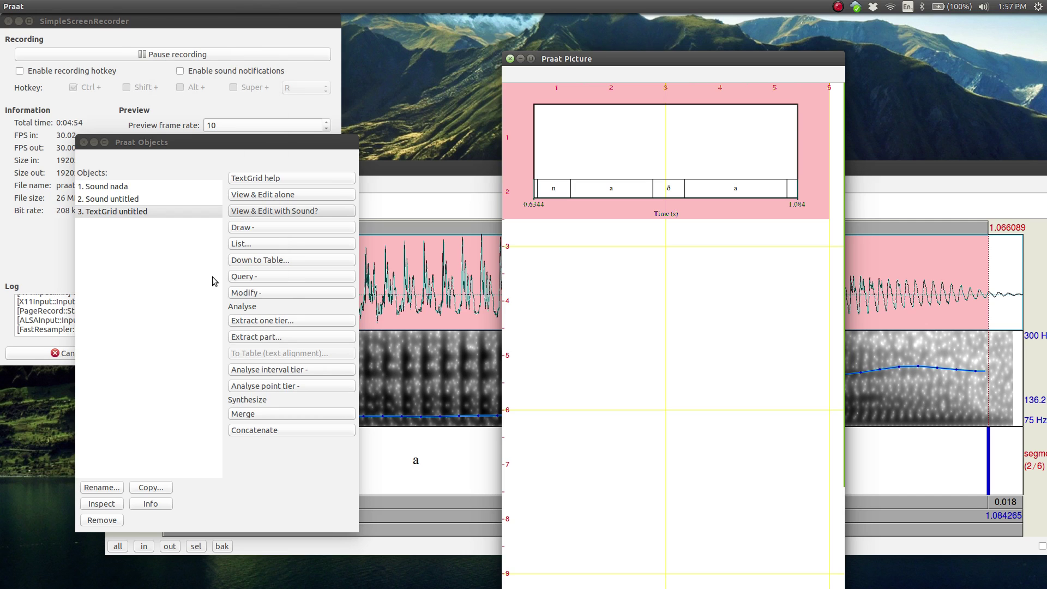
Step: Draw the visible pitch contour over the TextGrid drawing with Erase first, selection hairs and garnish off and selection times on
{"action": "left_click_drag", "start_coordinate": [593, 61], "coordinate": [551, 124]}
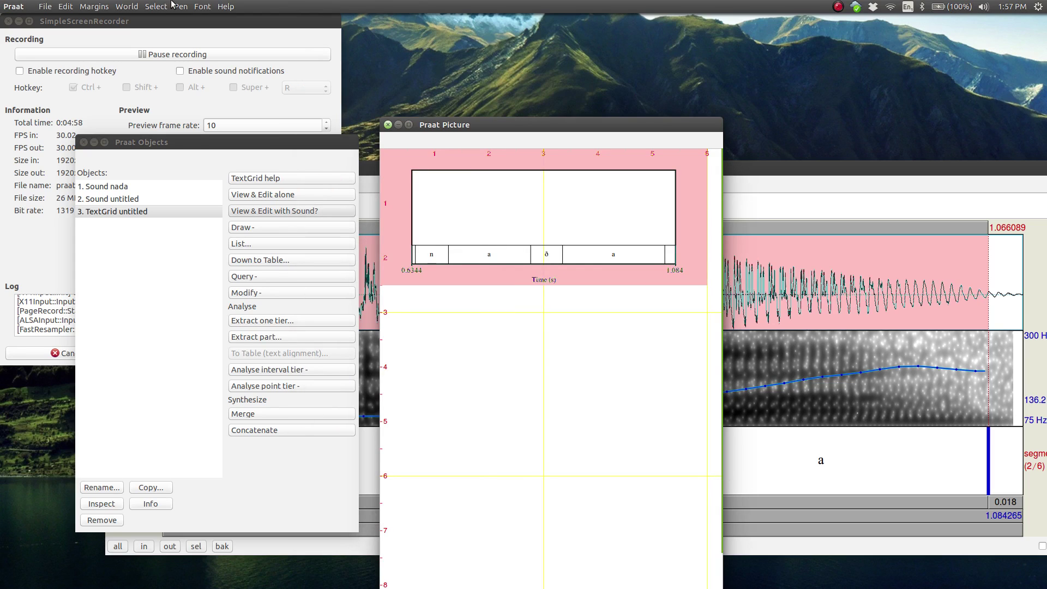
{"action": "left_click", "coordinate": [816, 174]}
{"action": "left_click", "coordinate": [275, 7]}
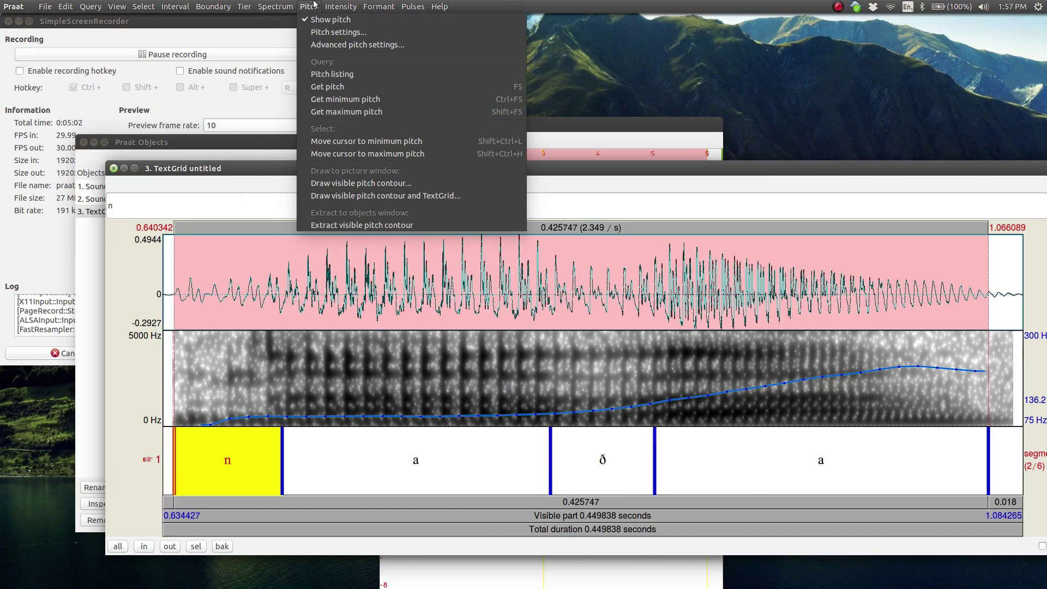
{"action": "left_click", "coordinate": [342, 183]}
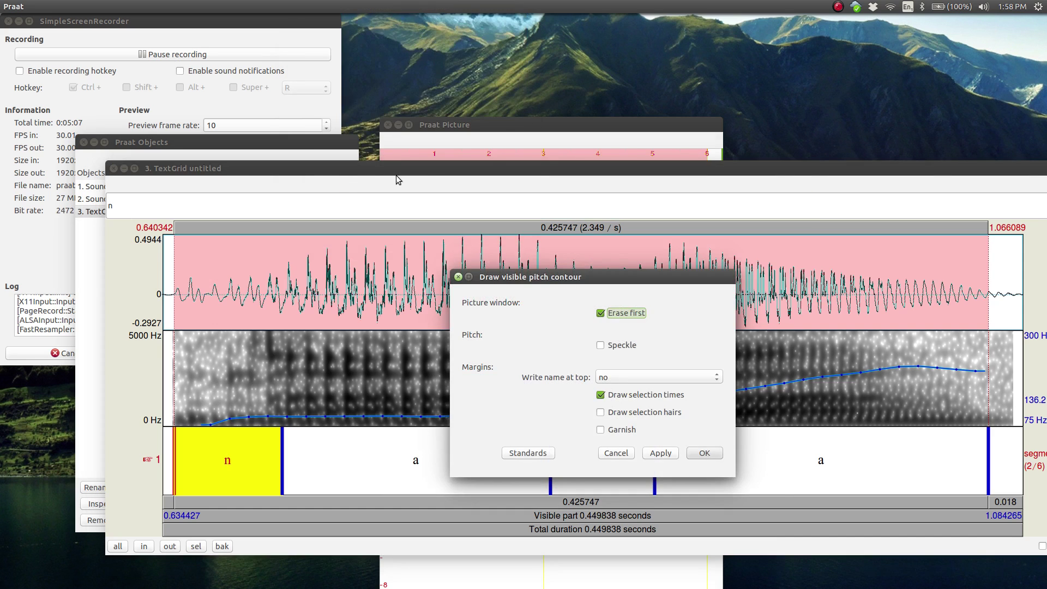
{"action": "left_click", "coordinate": [600, 314]}
{"action": "left_click", "coordinate": [705, 454]}
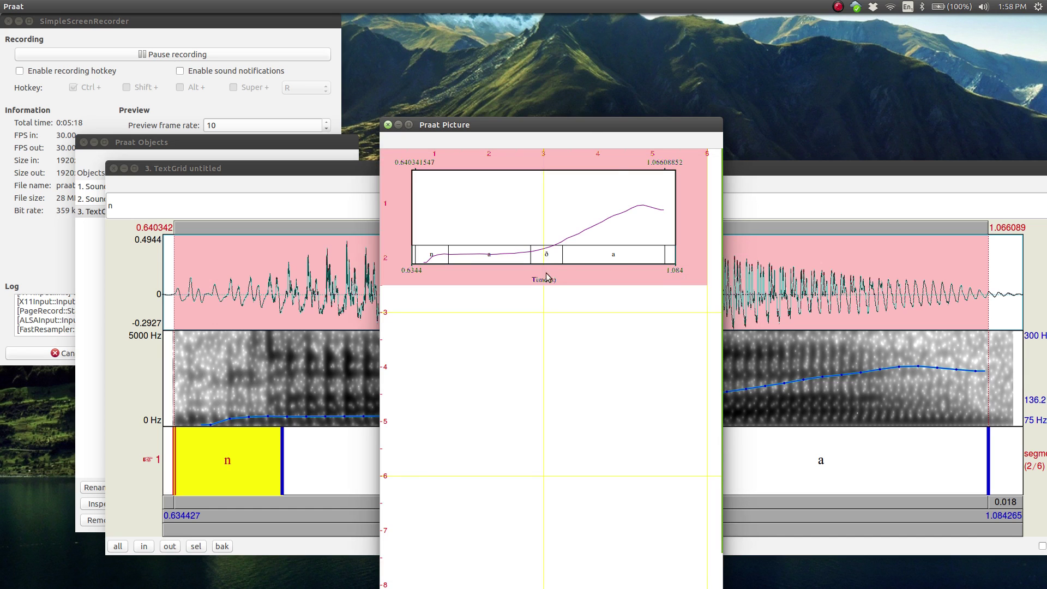
Step: Undo the pitch contour drawing and mark out a drawing area 6 units wide and 2 units high from the origin
{"action": "key", "text": "ctrl+z"}
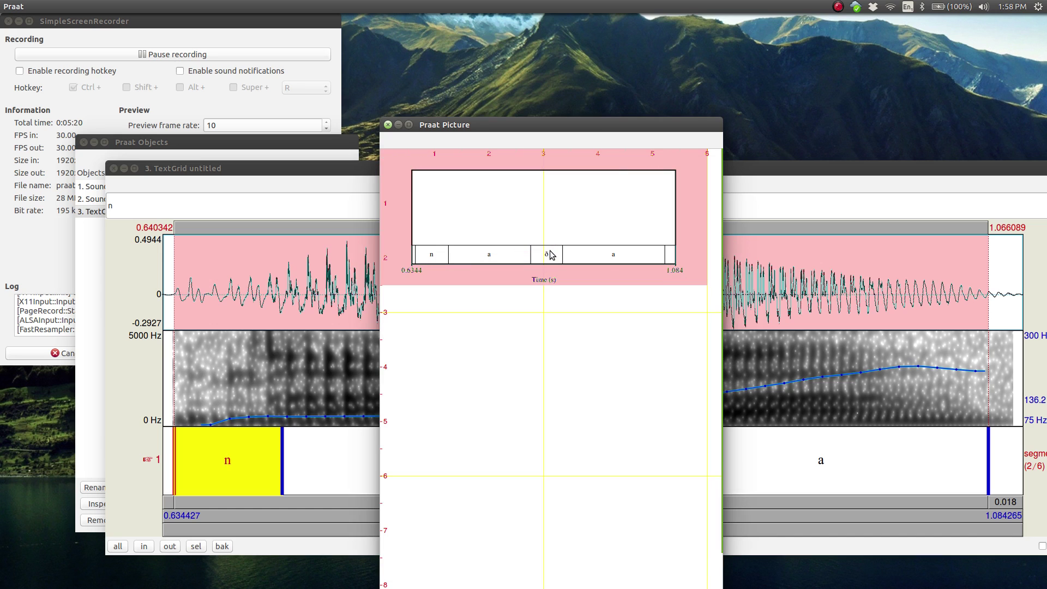
{"action": "left_click_drag", "start_coordinate": [392, 156], "coordinate": [684, 244]}
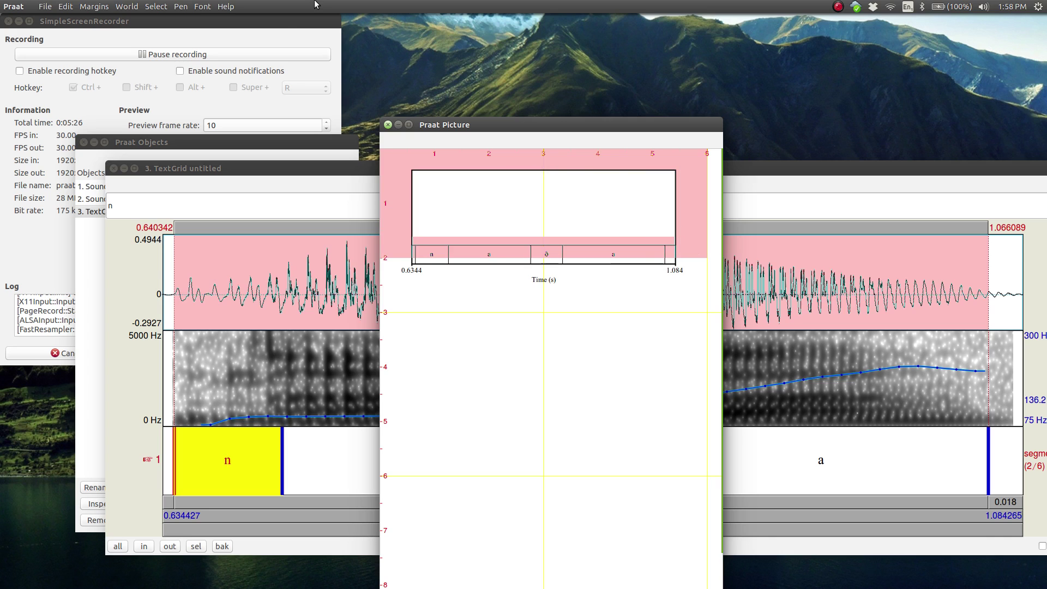
Step: Redraw the visible pitch contour in the reduced drawing area above the tier labels, keeping the same drawing settings
{"action": "left_click", "coordinate": [306, 170]}
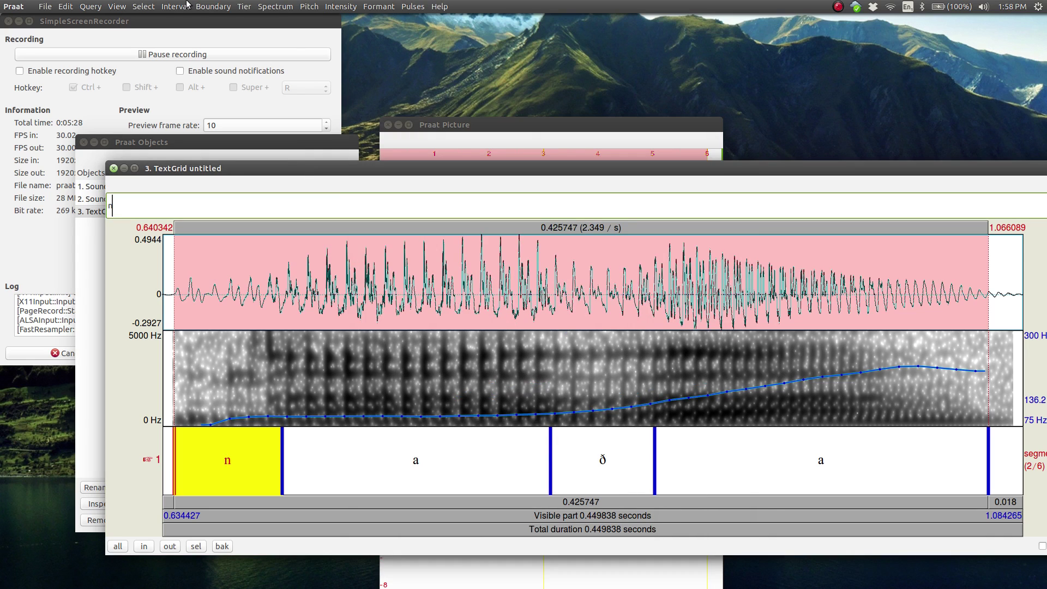
{"action": "left_click", "coordinate": [376, 6]}
{"action": "mouse_move", "coordinate": [309, 6]}
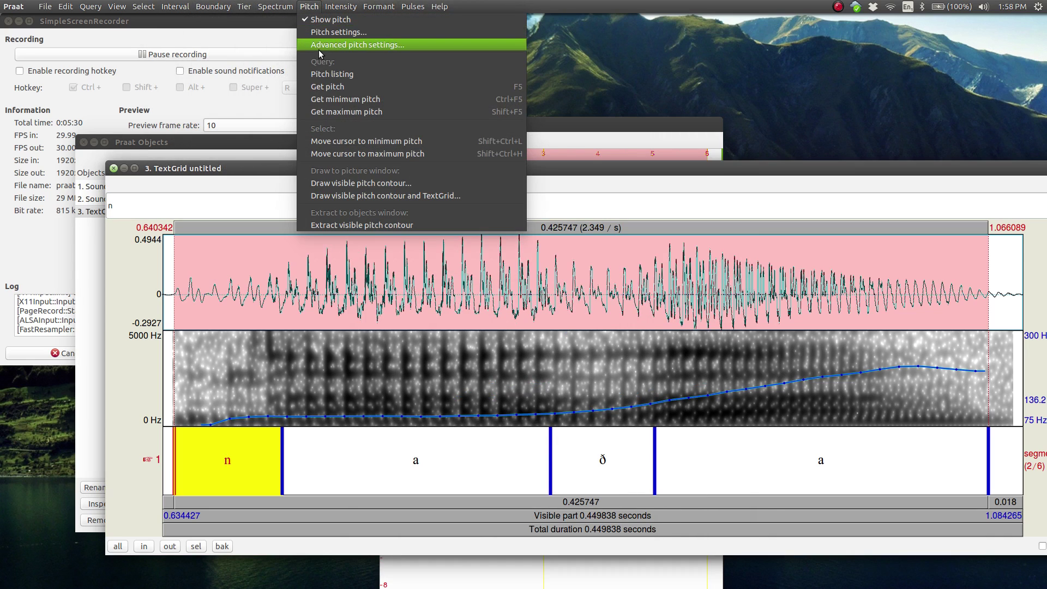
{"action": "left_click", "coordinate": [355, 184]}
{"action": "left_click", "coordinate": [704, 453]}
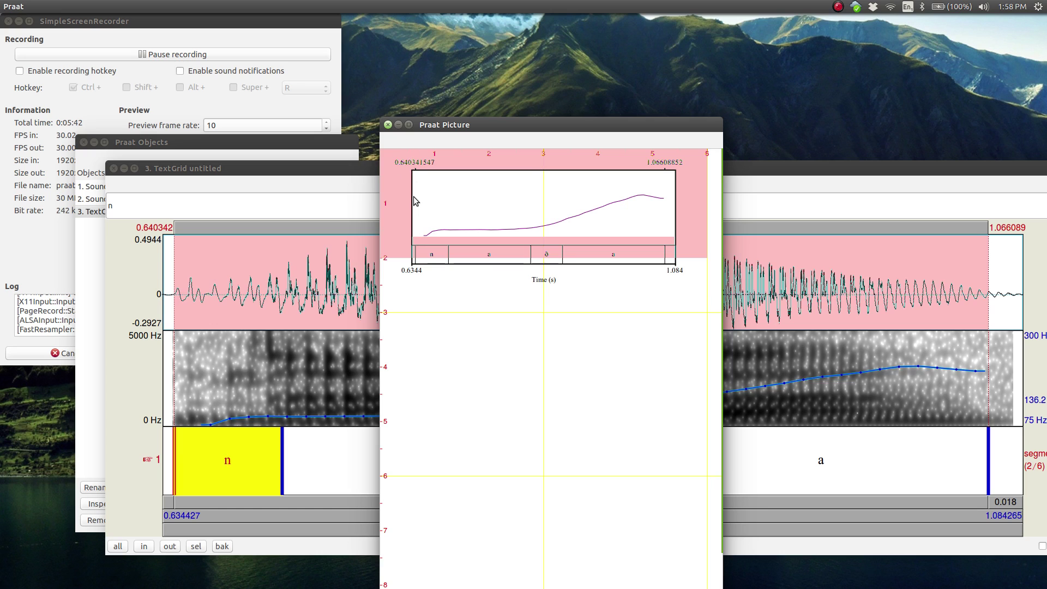
Step: Draw an inner box around the pitch contour's drawing area
{"action": "mouse_move", "coordinate": [206, 4]}
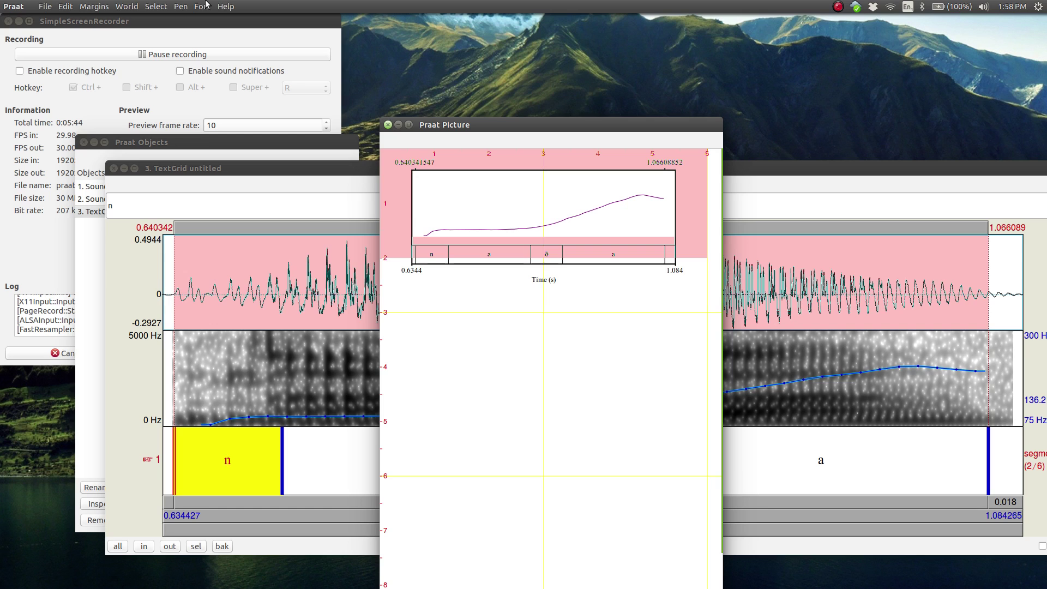
{"action": "left_click", "coordinate": [157, 6]}
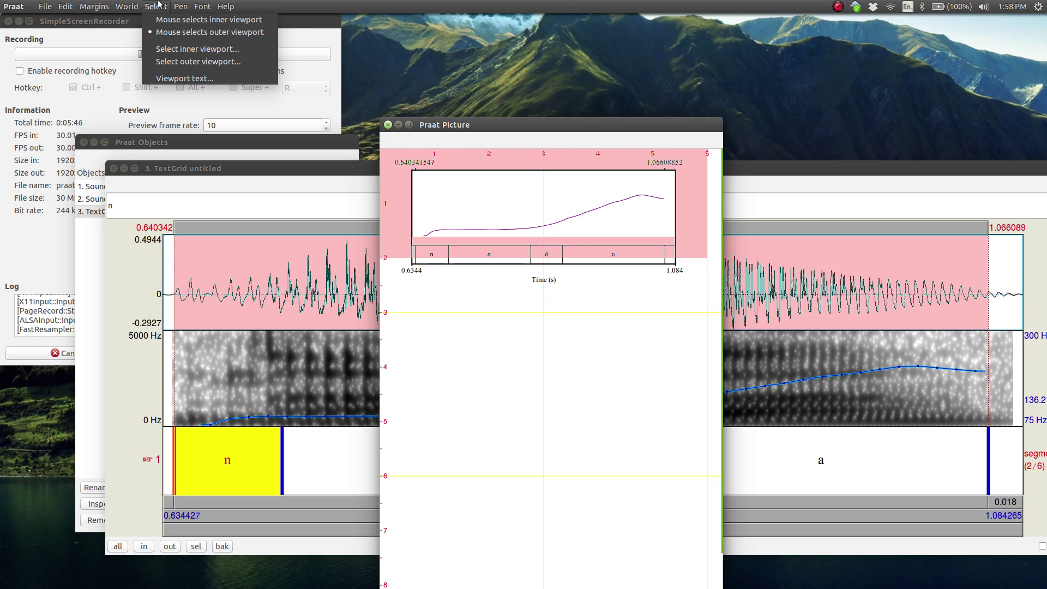
{"action": "mouse_move", "coordinate": [103, 6]}
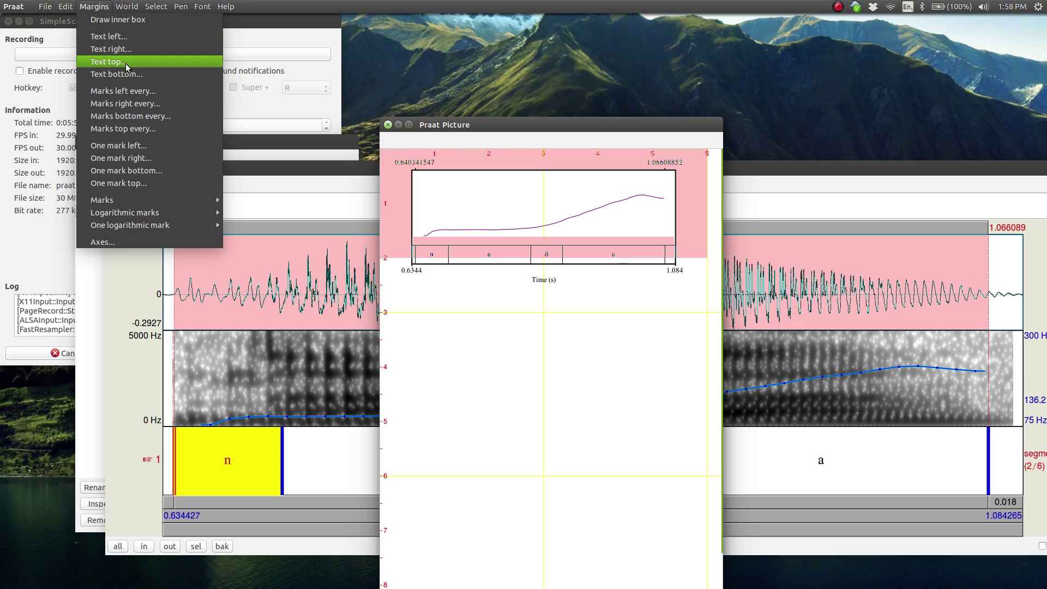
{"action": "left_click", "coordinate": [114, 21]}
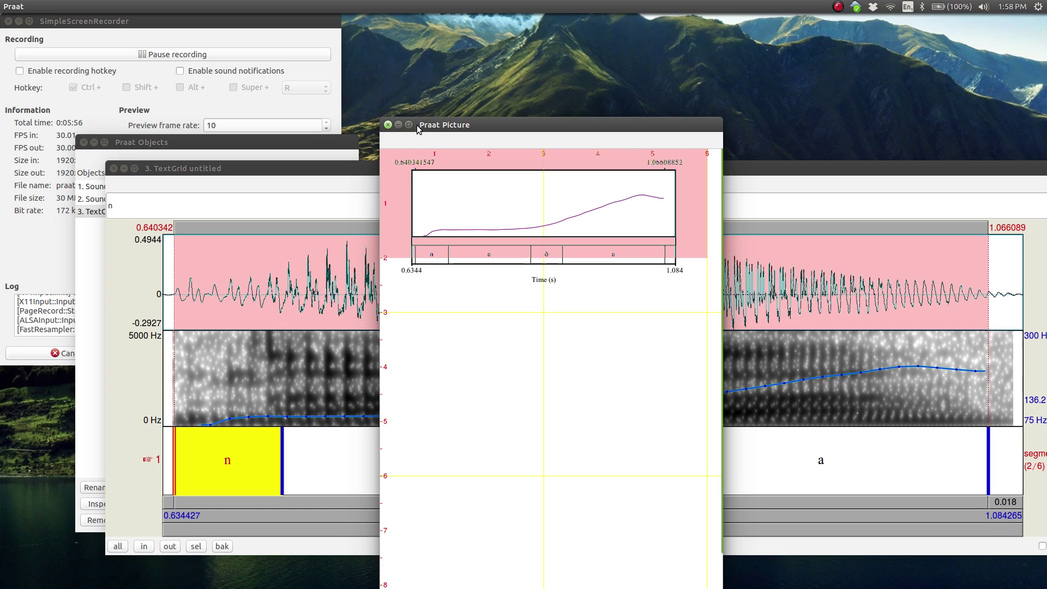
Step: Add the far left margin text "Pitch (Hz)" beside the pitch contour
{"action": "mouse_move", "coordinate": [265, 1]}
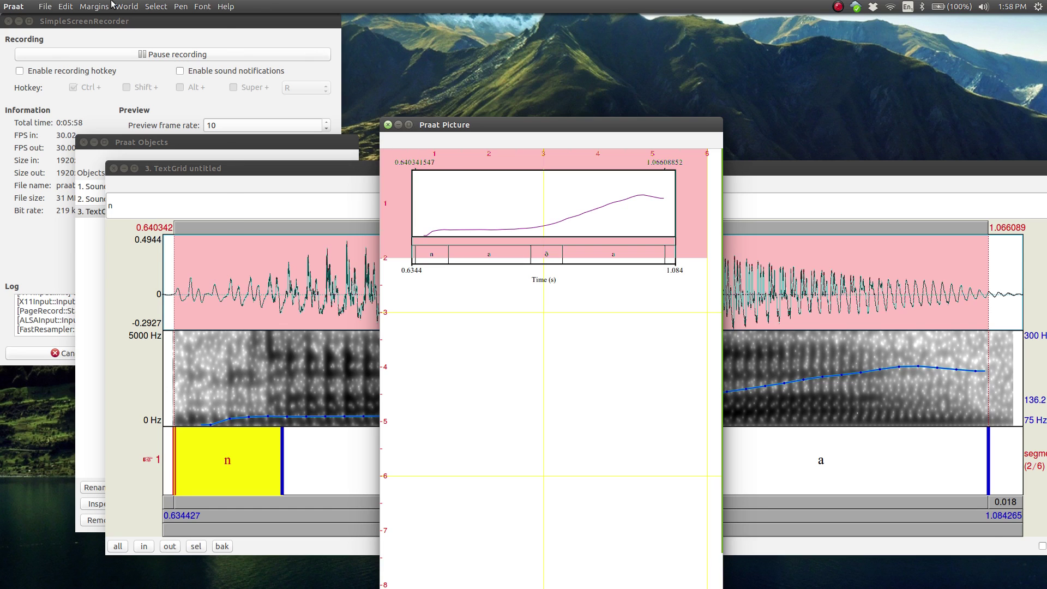
{"action": "left_click", "coordinate": [94, 6]}
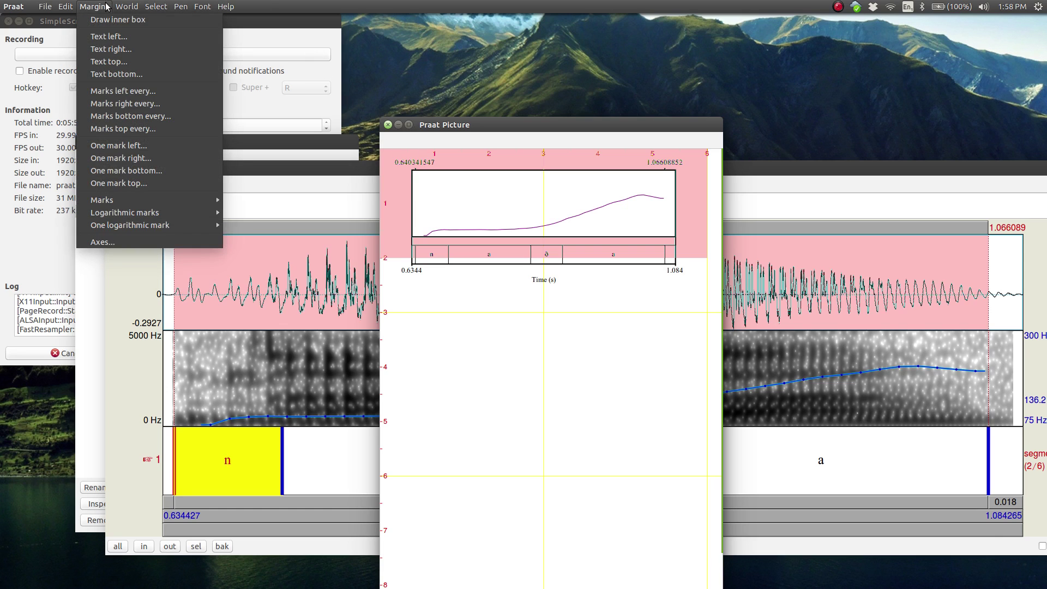
{"action": "left_click", "coordinate": [107, 37]}
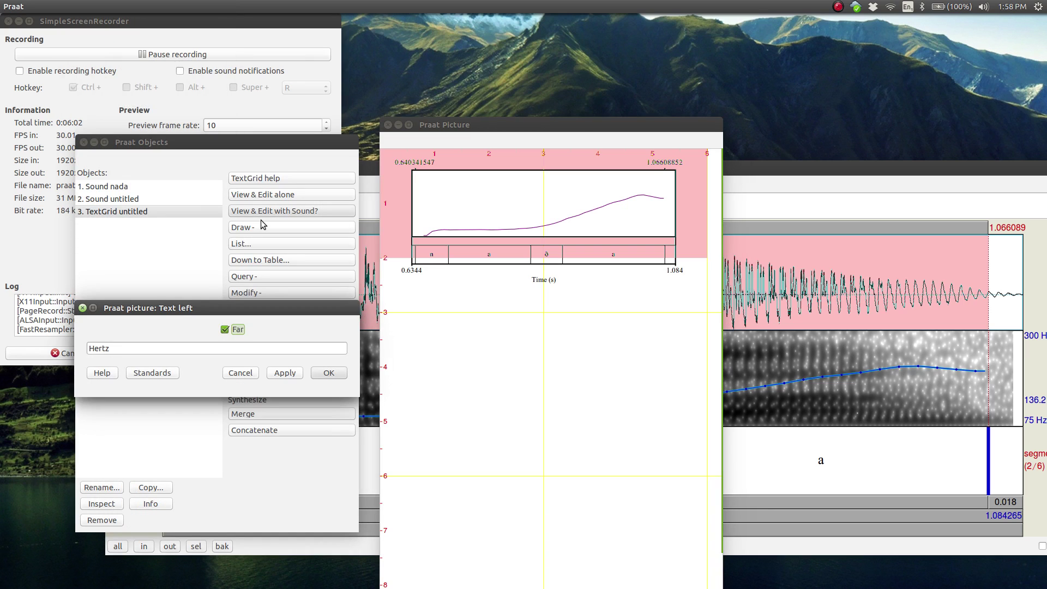
{"action": "left_click", "coordinate": [146, 347]}
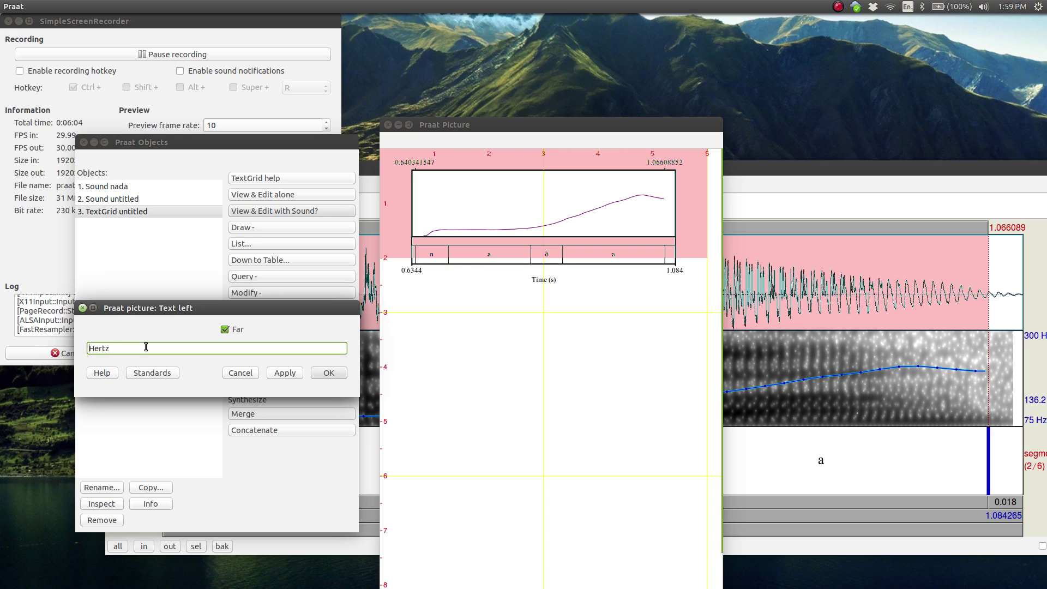
{"action": "type", "text": "Pitch (Hz"}
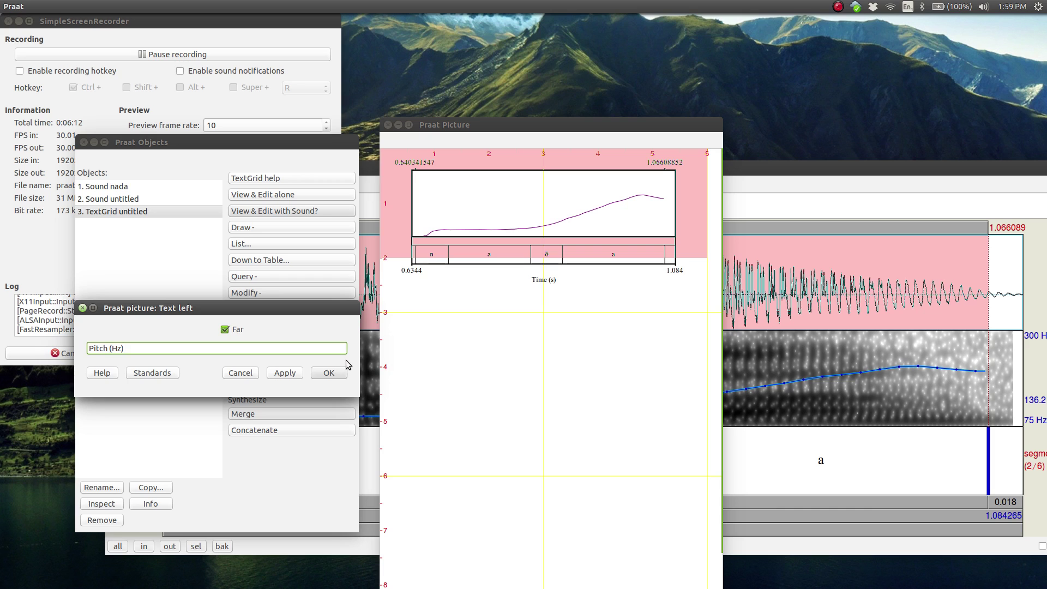
{"action": "left_click", "coordinate": [329, 375]}
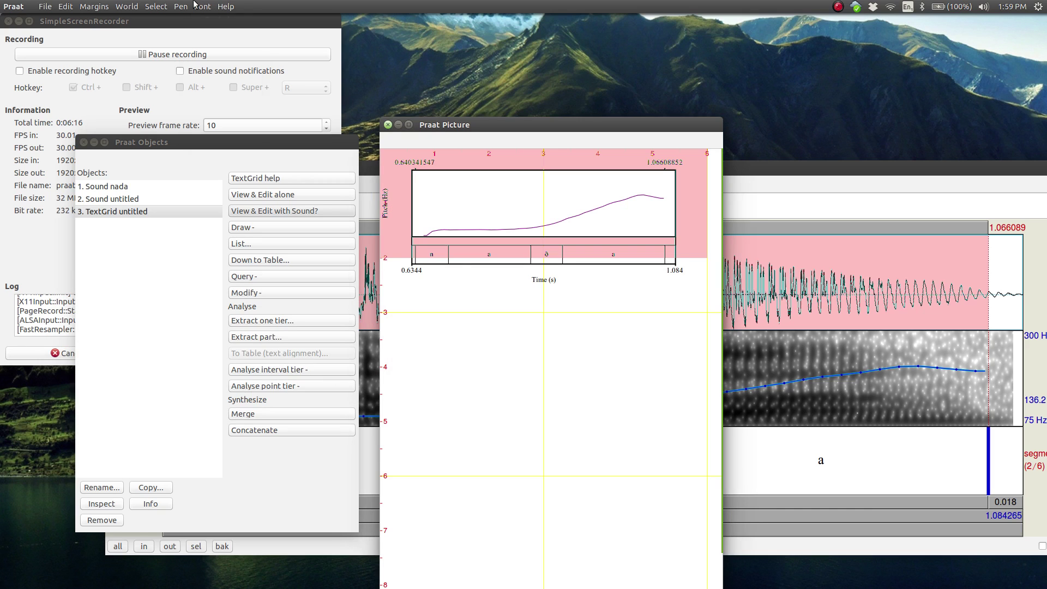
{"action": "left_click", "coordinate": [200, 6]}
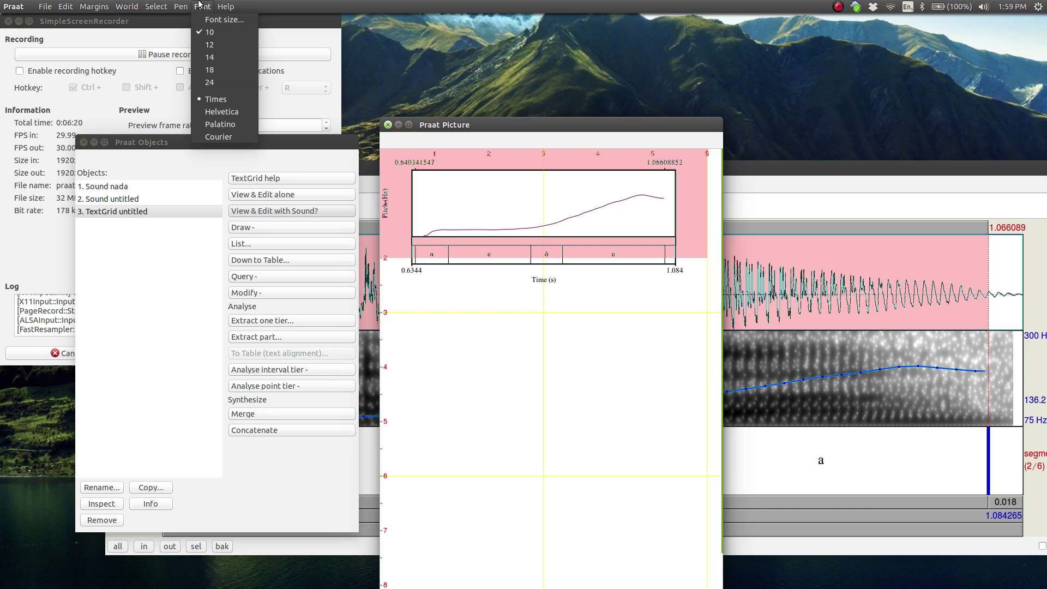
{"action": "left_click", "coordinate": [200, 5]}
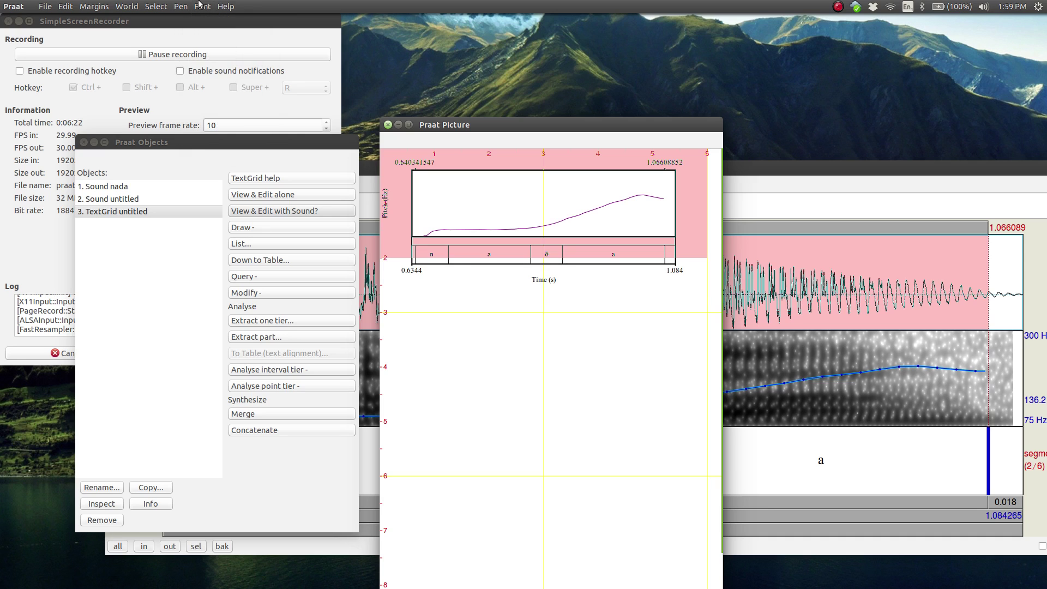
{"action": "left_click", "coordinate": [200, 4]}
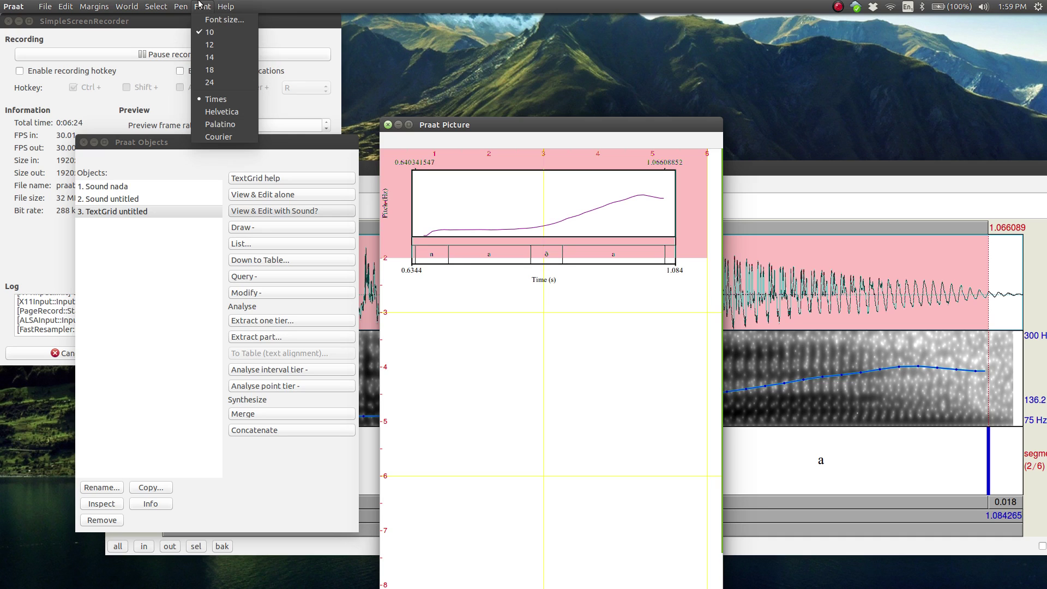
{"action": "left_click", "coordinate": [200, 4]}
{"action": "left_click", "coordinate": [94, 6]}
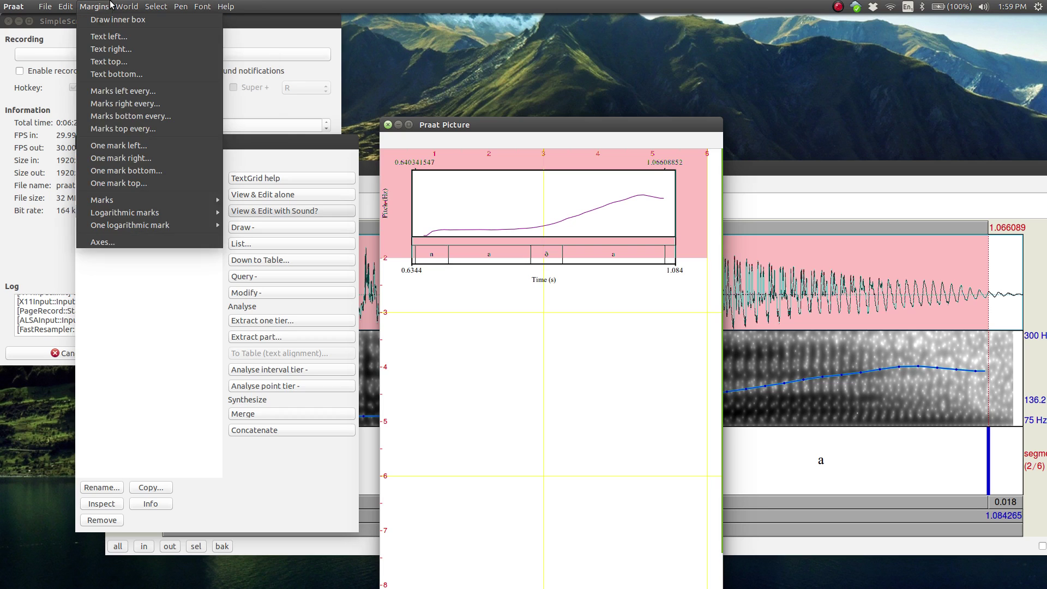
{"action": "mouse_move", "coordinate": [127, 6]}
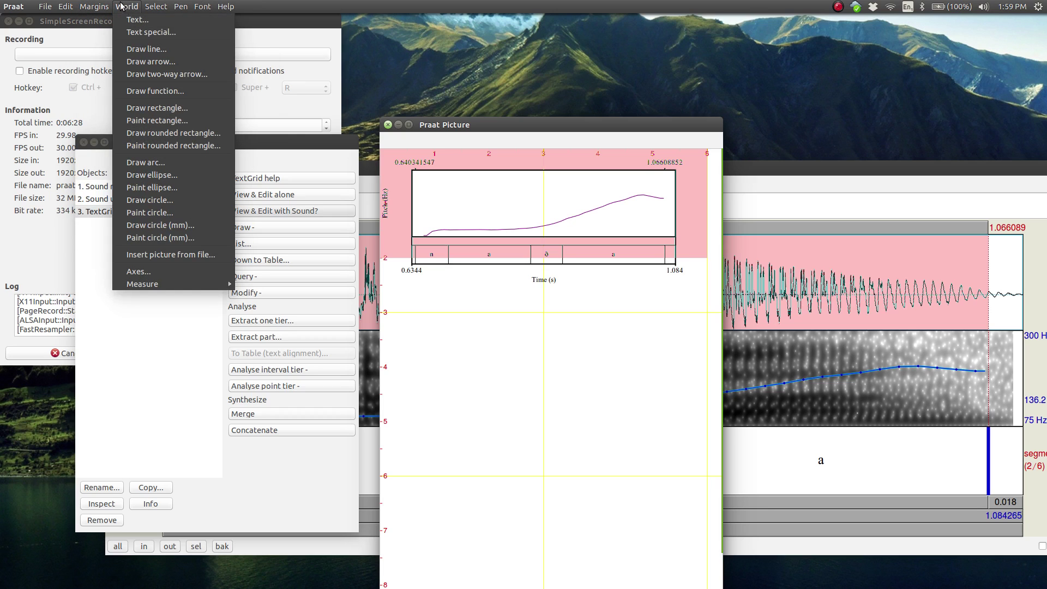
{"action": "mouse_move", "coordinate": [94, 6]}
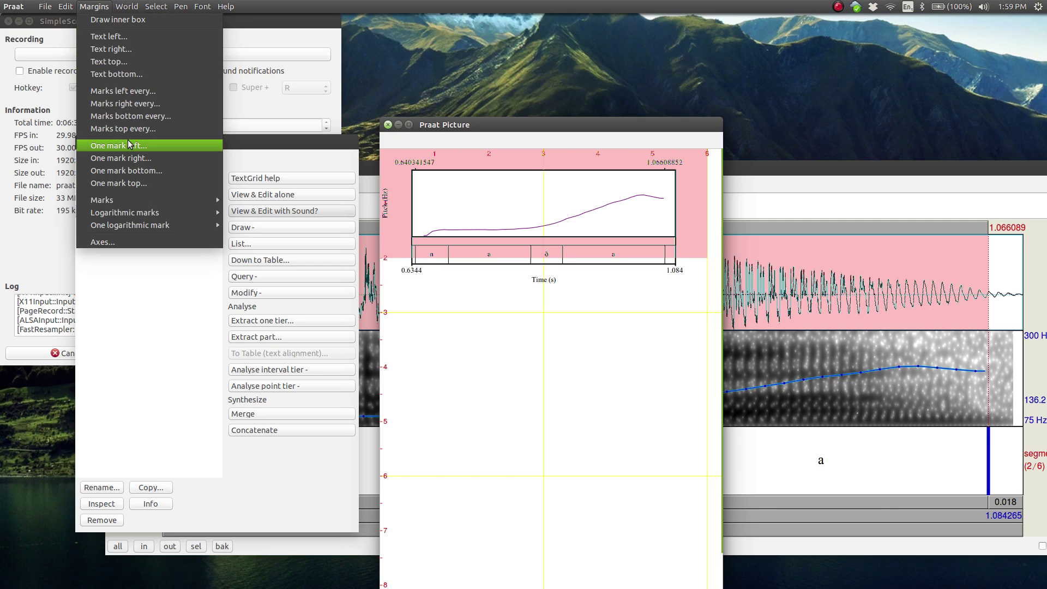
{"action": "left_click", "coordinate": [130, 97]}
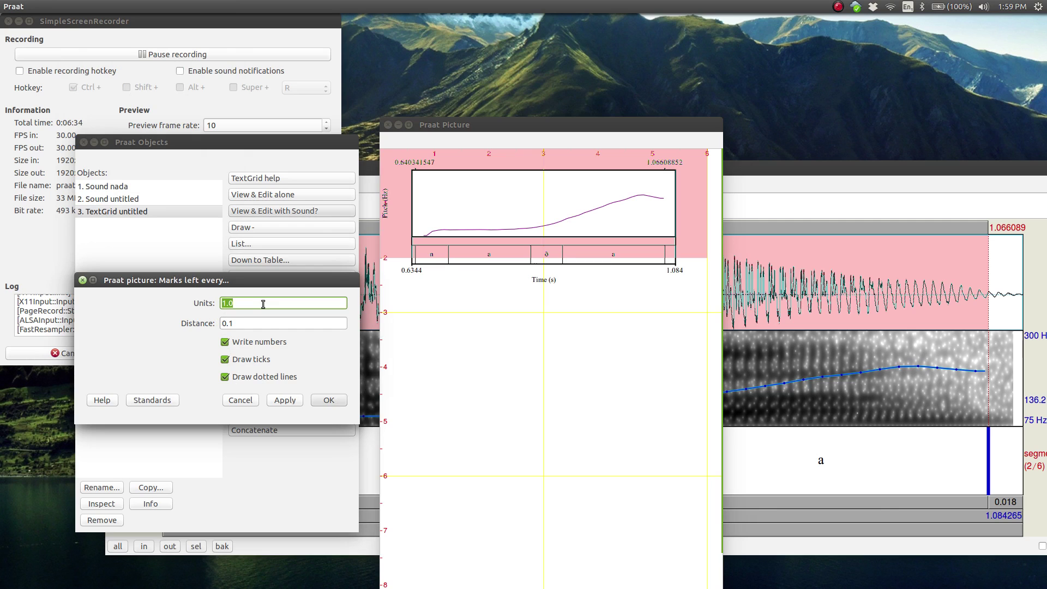
{"action": "left_click", "coordinate": [232, 401]}
{"action": "left_click", "coordinate": [97, 6]}
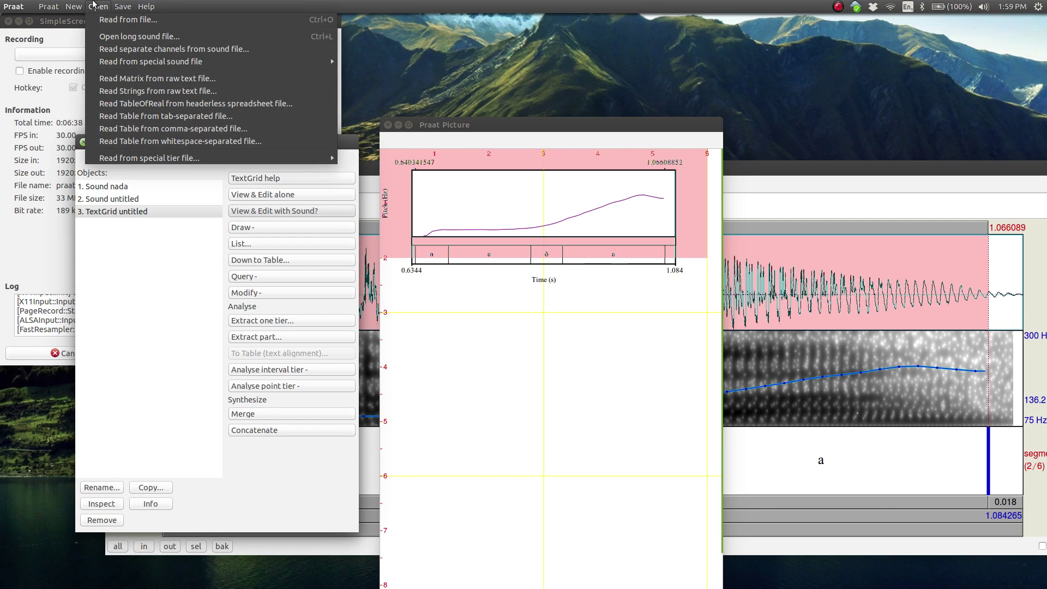
{"action": "left_click", "coordinate": [350, 87]}
{"action": "left_click_drag", "start_coordinate": [449, 127], "coordinate": [246, 4]}
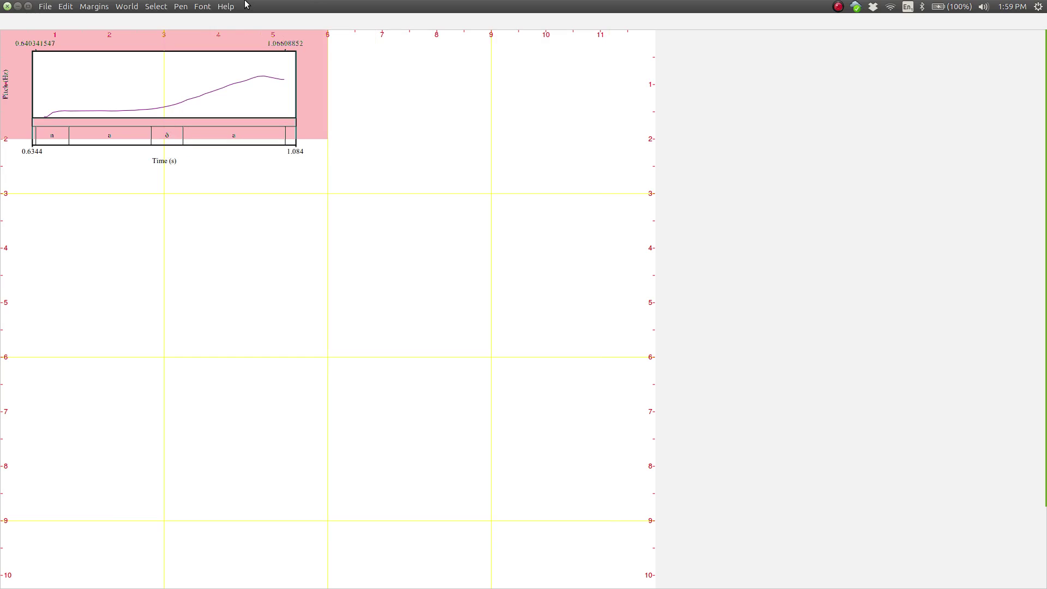
{"action": "double_click", "coordinate": [246, 4]}
Step: Draw 6 evenly spaced marks along the pitch plot's left edge with numbers, ticks and dotted lines
{"action": "left_click", "coordinate": [181, 7]}
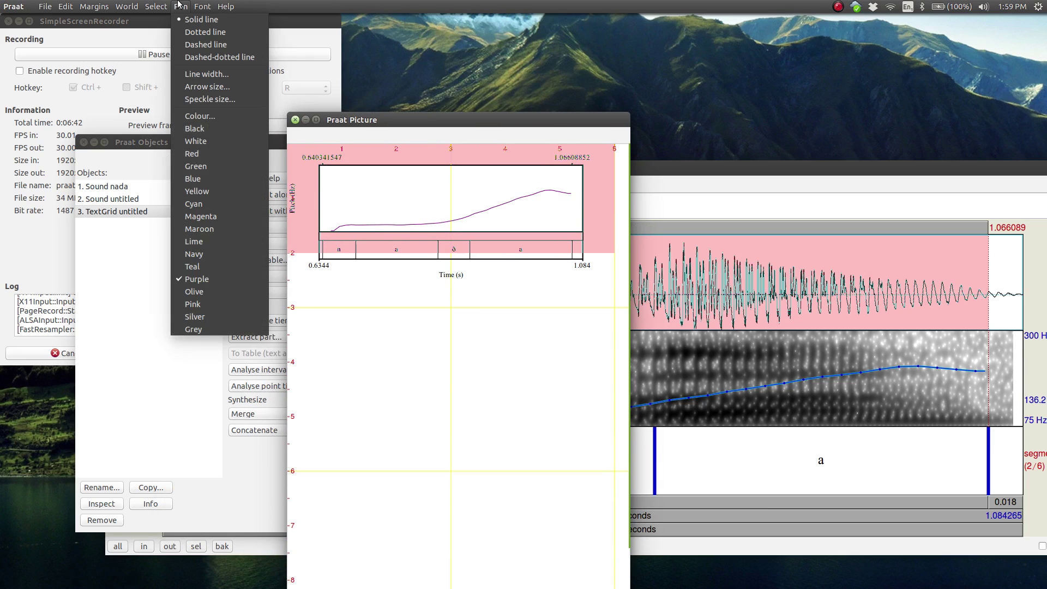
{"action": "mouse_move", "coordinate": [119, 5]}
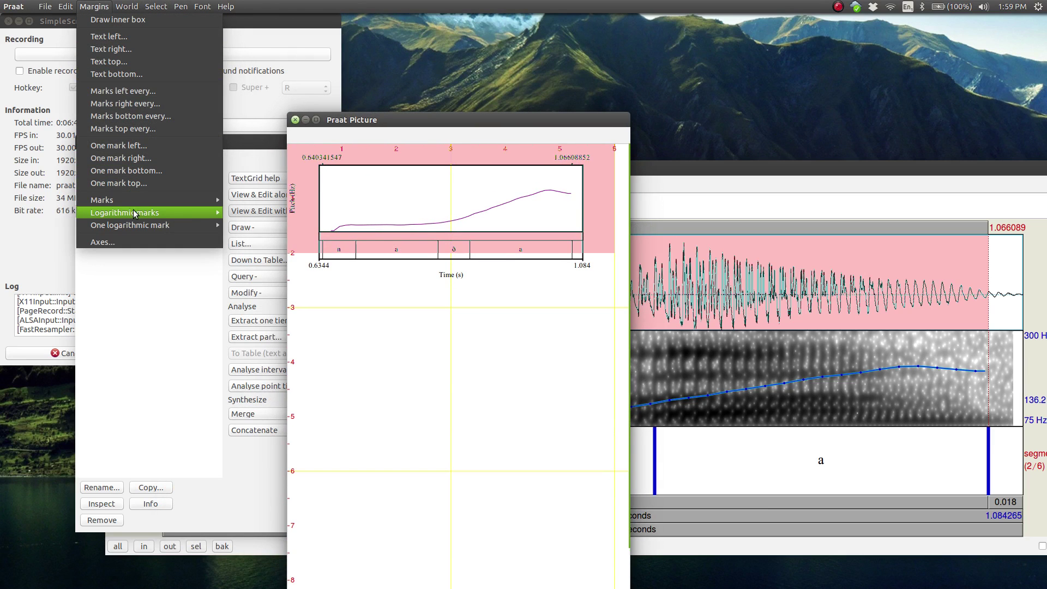
{"action": "mouse_move", "coordinate": [136, 204]}
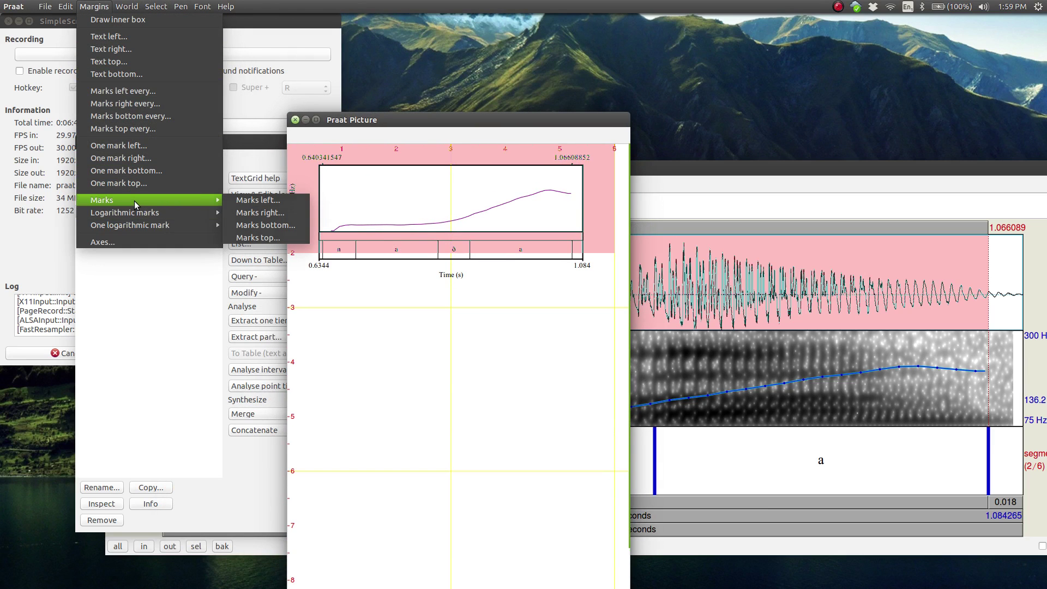
{"action": "left_click", "coordinate": [262, 200]}
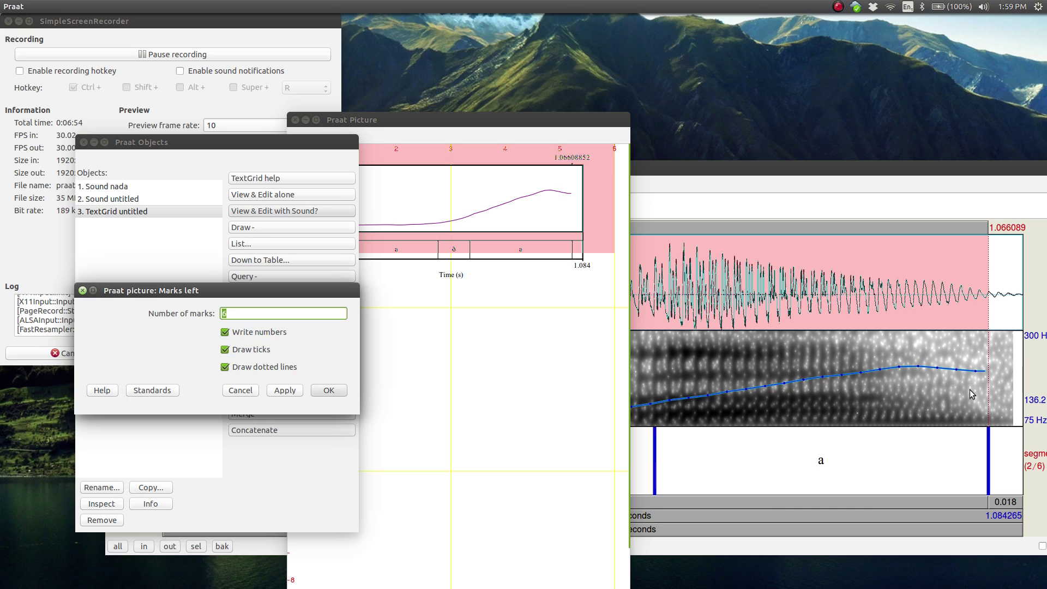
{"action": "left_click", "coordinate": [328, 391]}
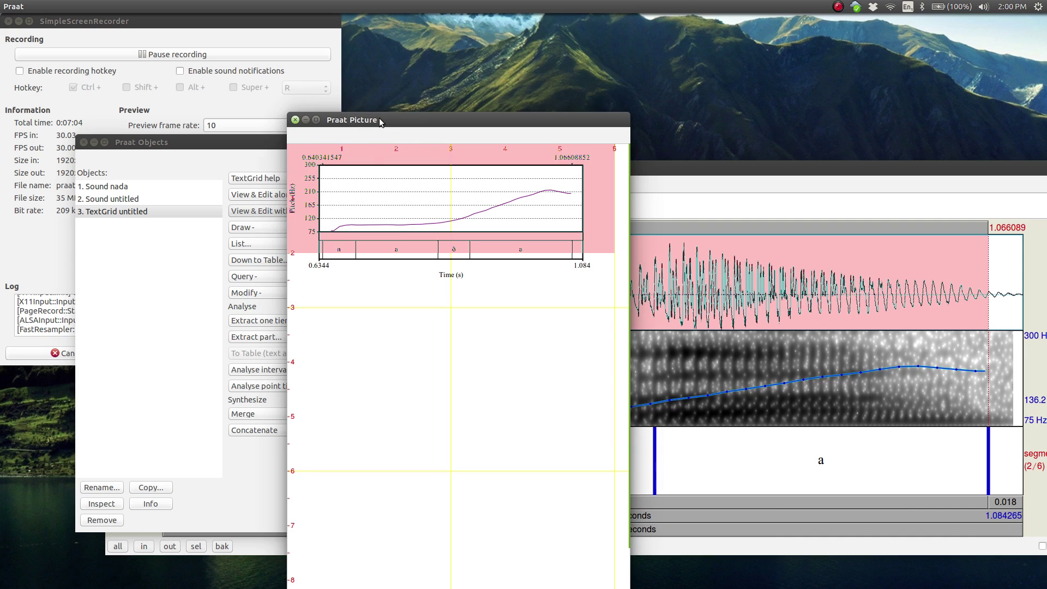
{"action": "left_click_drag", "start_coordinate": [380, 121], "coordinate": [581, 71]}
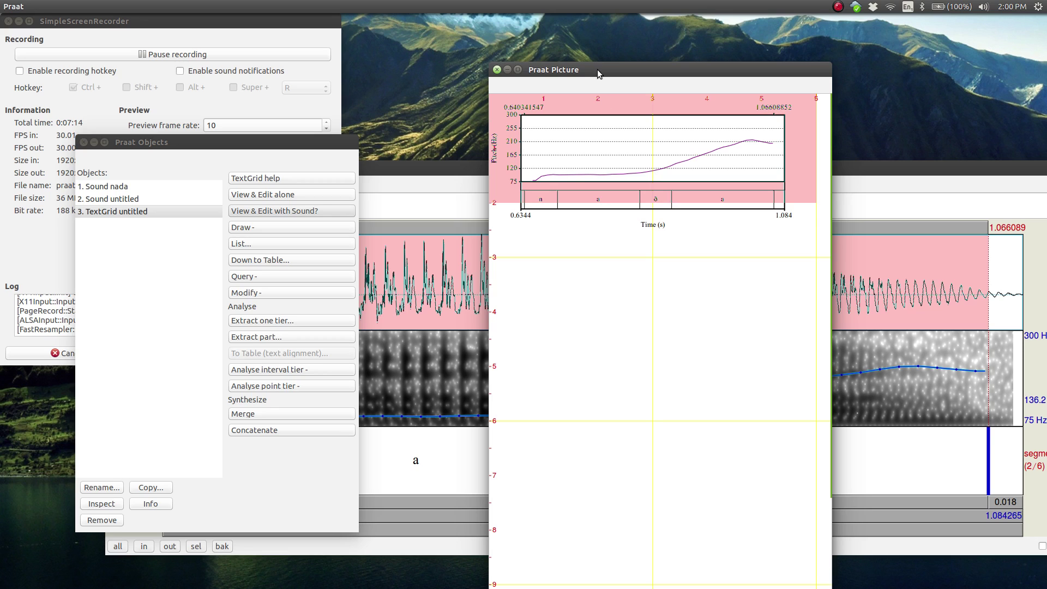
{"action": "left_click_drag", "start_coordinate": [597, 69], "coordinate": [594, 56]}
{"action": "left_click", "coordinate": [160, 6]}
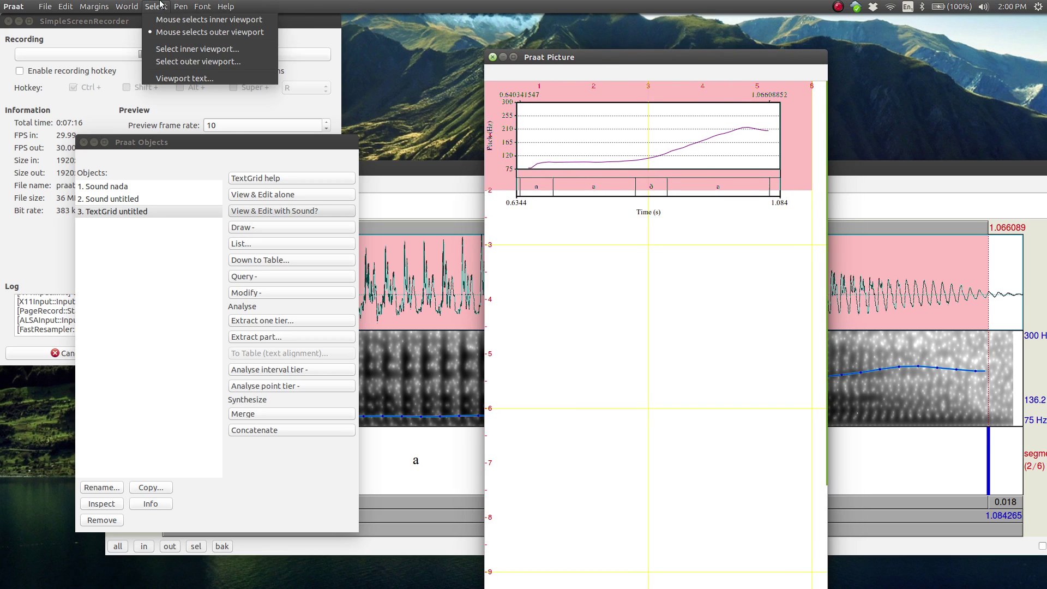
{"action": "mouse_move", "coordinate": [127, 6]}
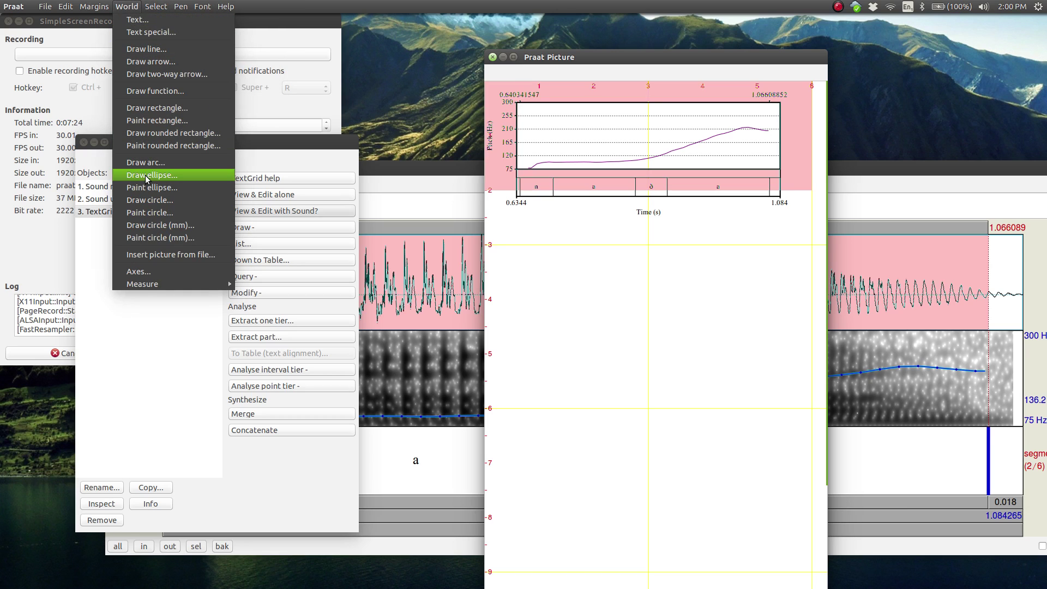
{"action": "left_click", "coordinate": [128, 7]}
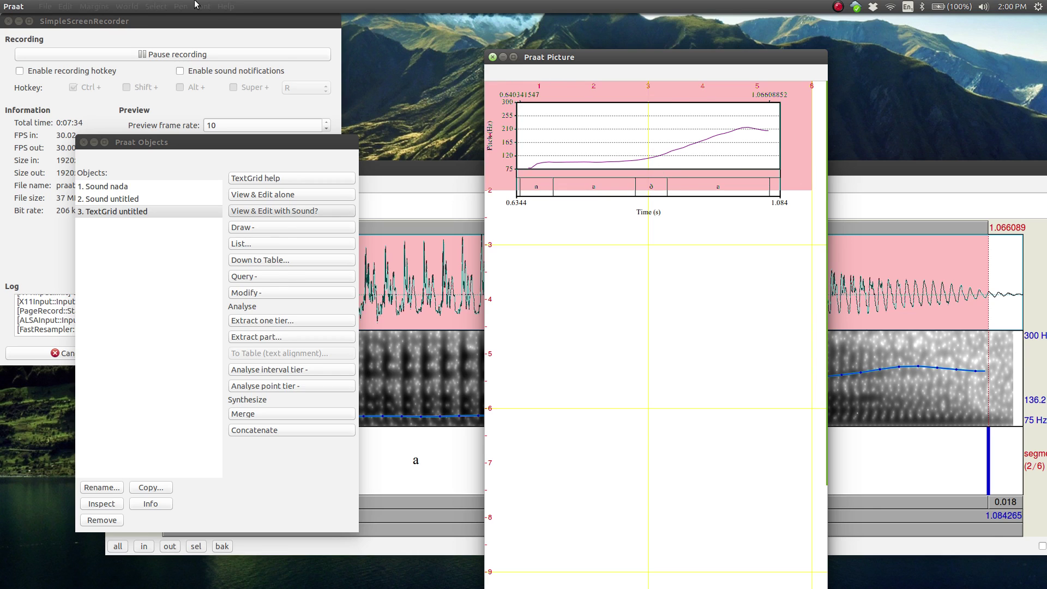
{"action": "left_click", "coordinate": [180, 6]}
Step: Bring up the picture's Axes settings and set the left and right limits to 0 and 1
{"action": "mouse_move", "coordinate": [121, 4]}
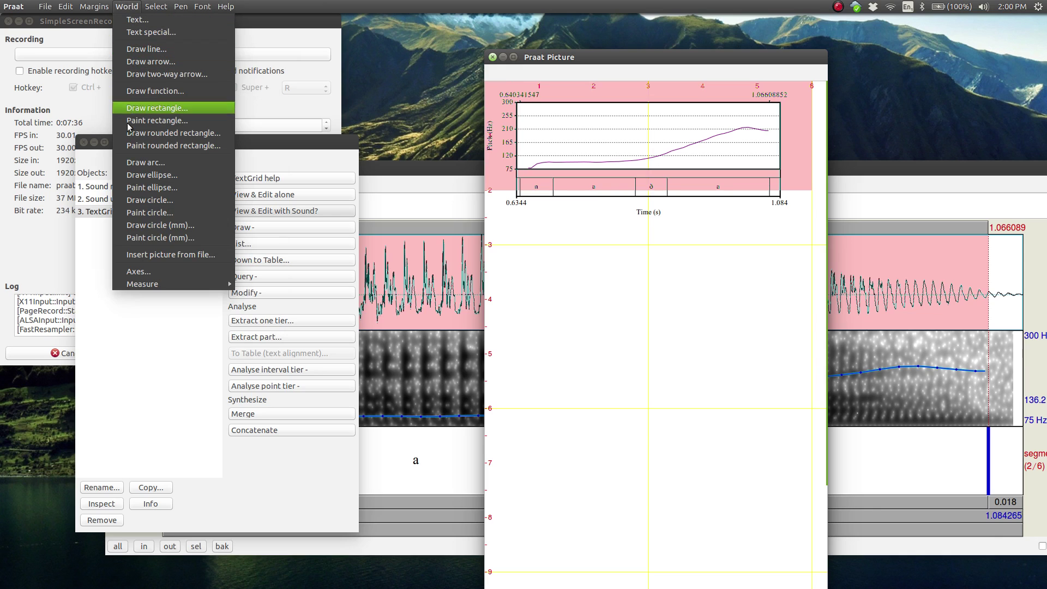
{"action": "left_click", "coordinate": [137, 272]}
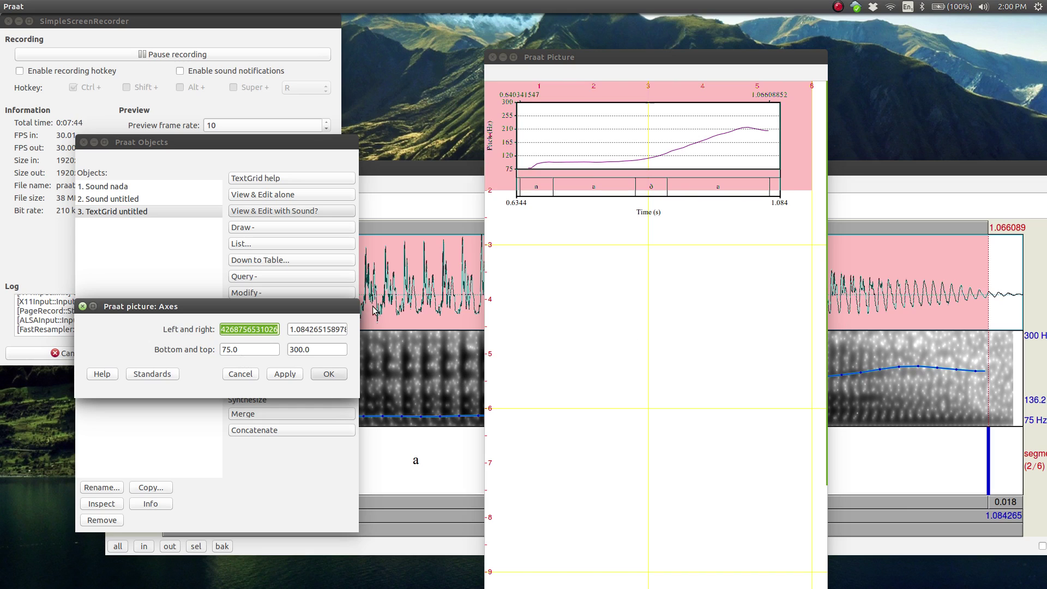
{"action": "left_click", "coordinate": [238, 329]}
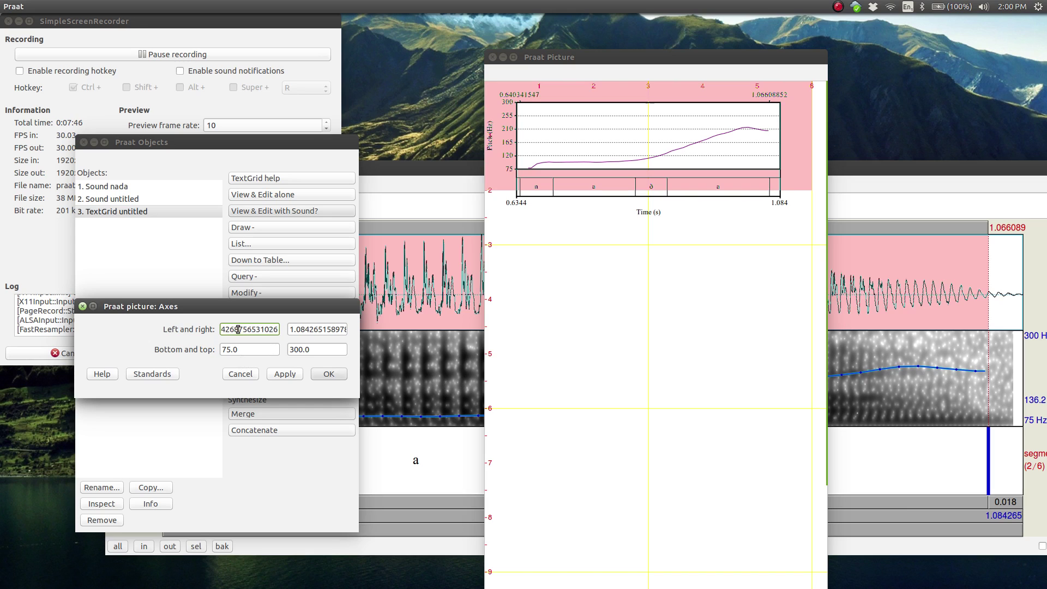
{"action": "key", "text": "Left"}
{"action": "key", "text": "Left"}
{"action": "key", "text": "Left"}
{"action": "key", "text": "Left"}
{"action": "key", "text": "Left"}
{"action": "key", "text": "Left"}
{"action": "key", "text": "Left"}
{"action": "double_click", "coordinate": [245, 329]}
{"action": "type", "text": "0.64"}
{"action": "type", "text": "0"}
{"action": "key", "text": "Tab"}
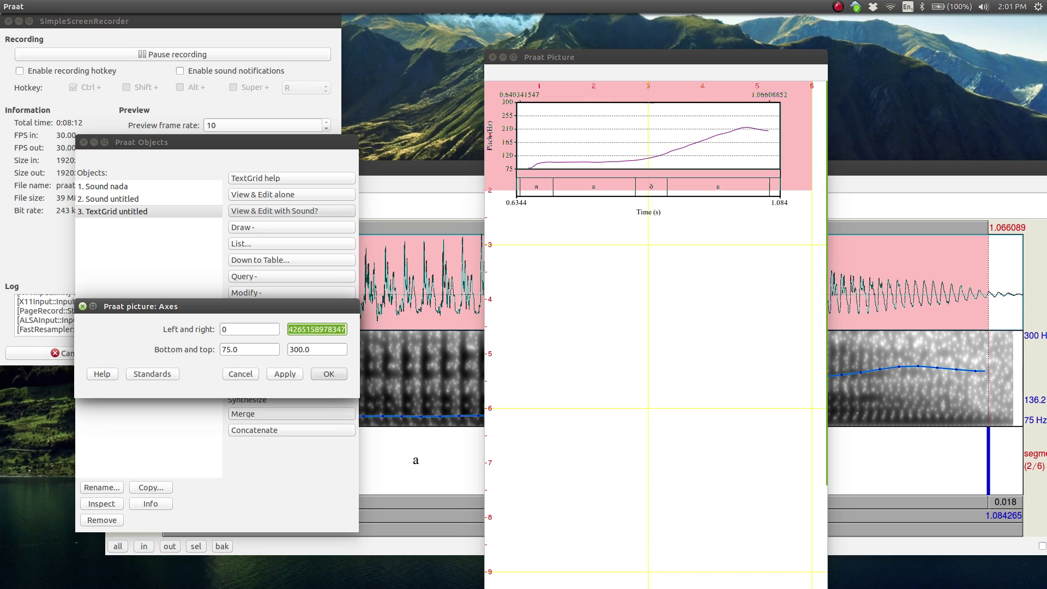
{"action": "type", "text": "1"}
Step: Set the bottom and top axis limits to 0 and 1 and apply the new axes
{"action": "key", "text": "Tab"}
{"action": "type", "text": "0"}
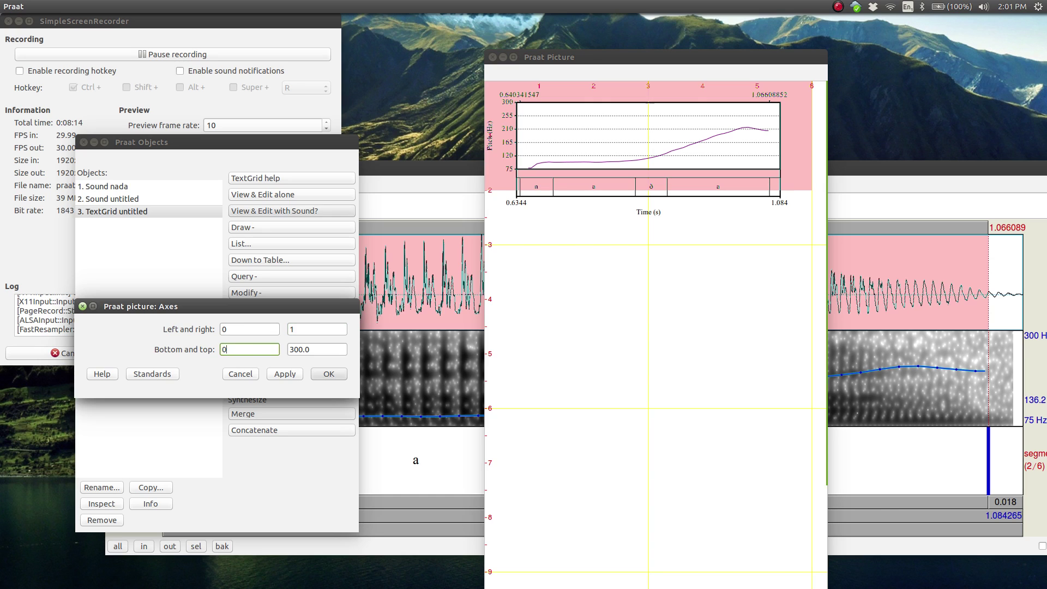
{"action": "key", "text": "Tab"}
{"action": "type", "text": "1"}
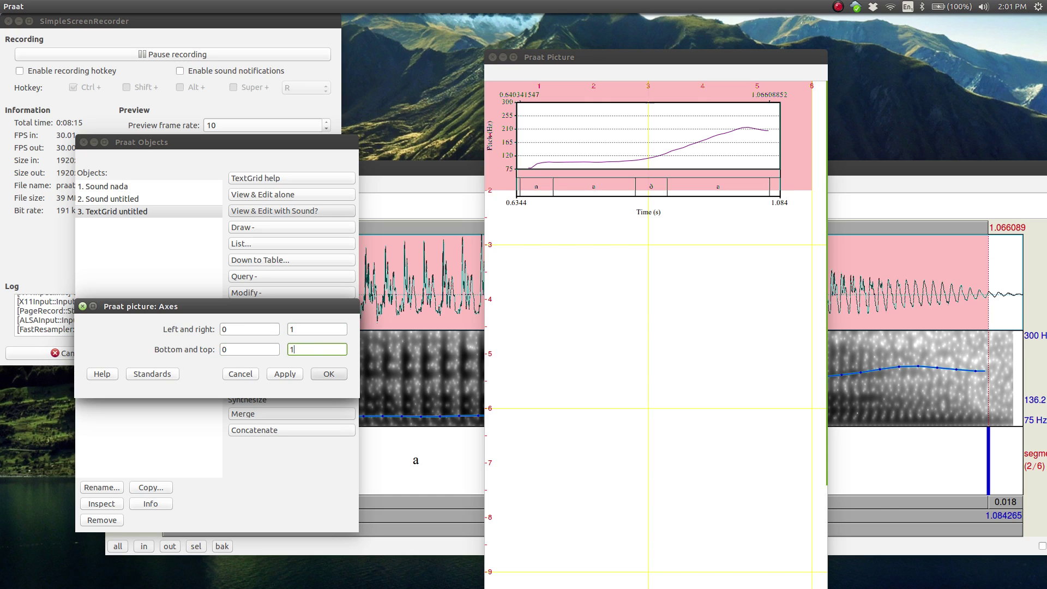
{"action": "left_click", "coordinate": [284, 375]}
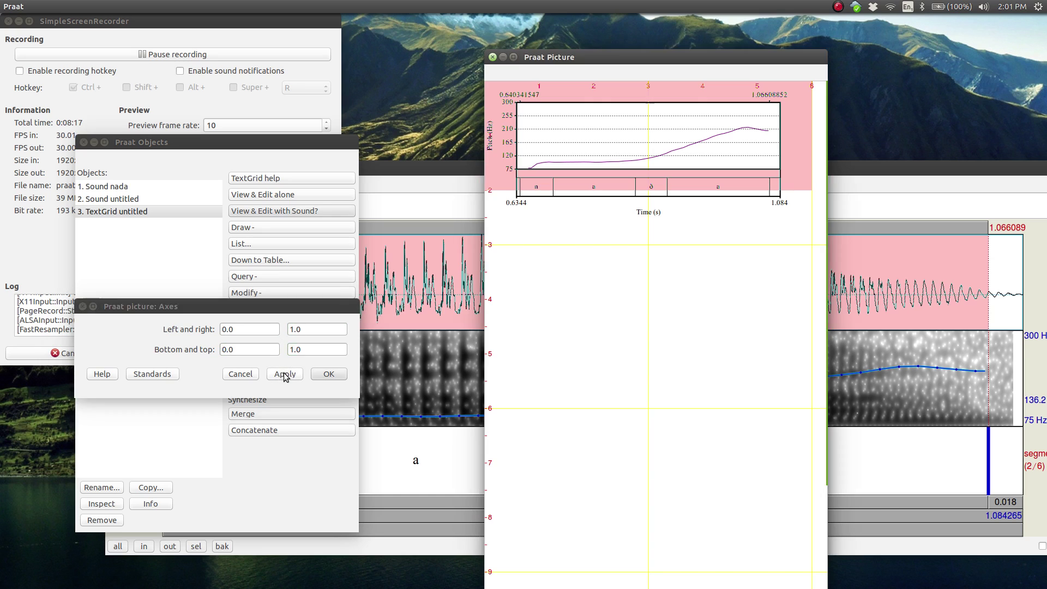
Step: Accept the axes and start a special text at horizontal position 0.5 and vertical position 1.0, centred, in Times size 16
{"action": "left_click", "coordinate": [327, 374]}
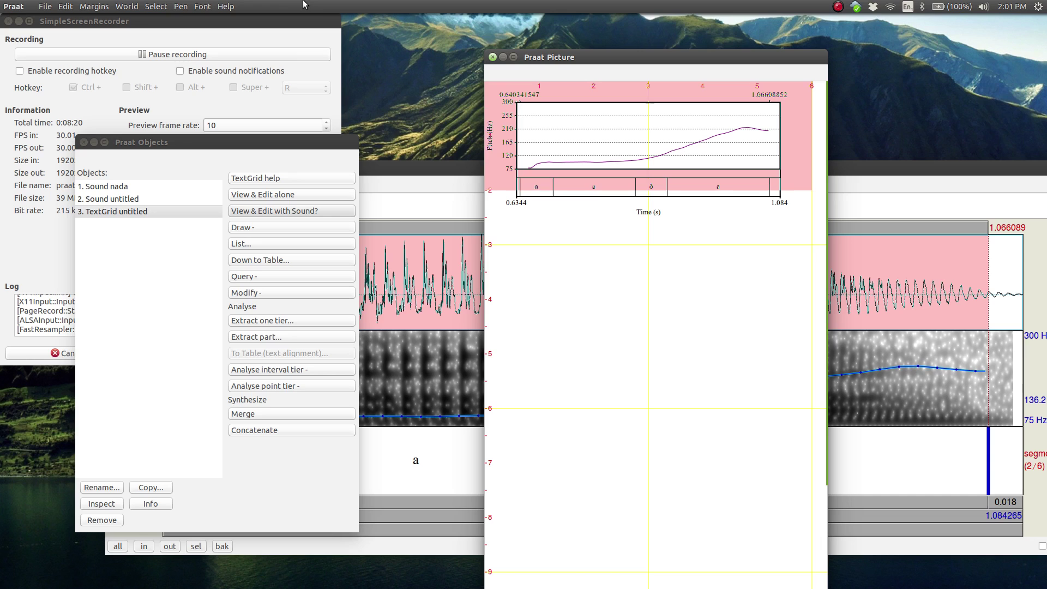
{"action": "left_click", "coordinate": [157, 7]}
{"action": "mouse_move", "coordinate": [133, 14]}
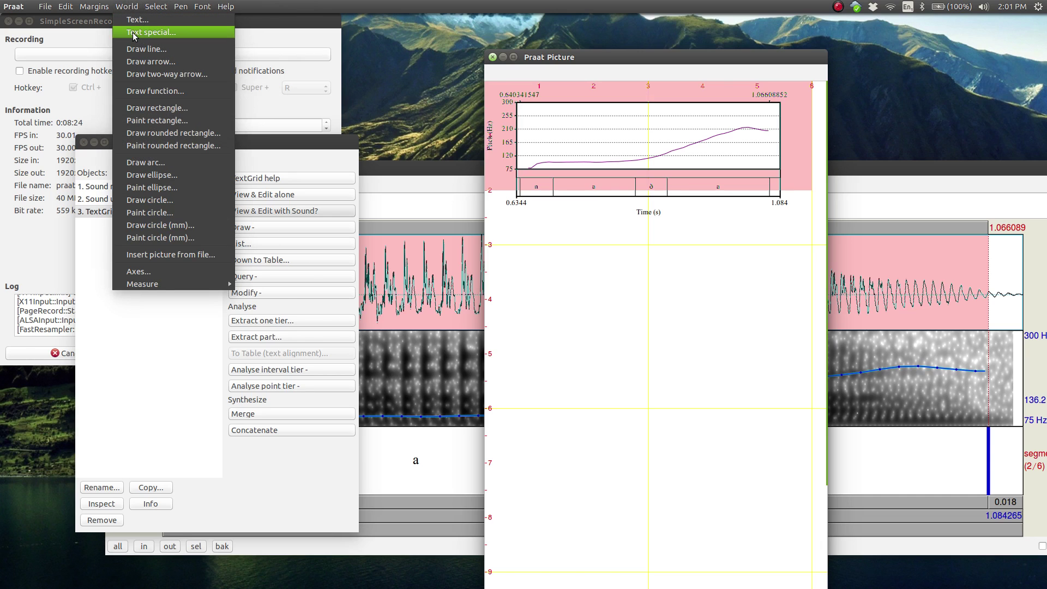
{"action": "left_click", "coordinate": [132, 33]}
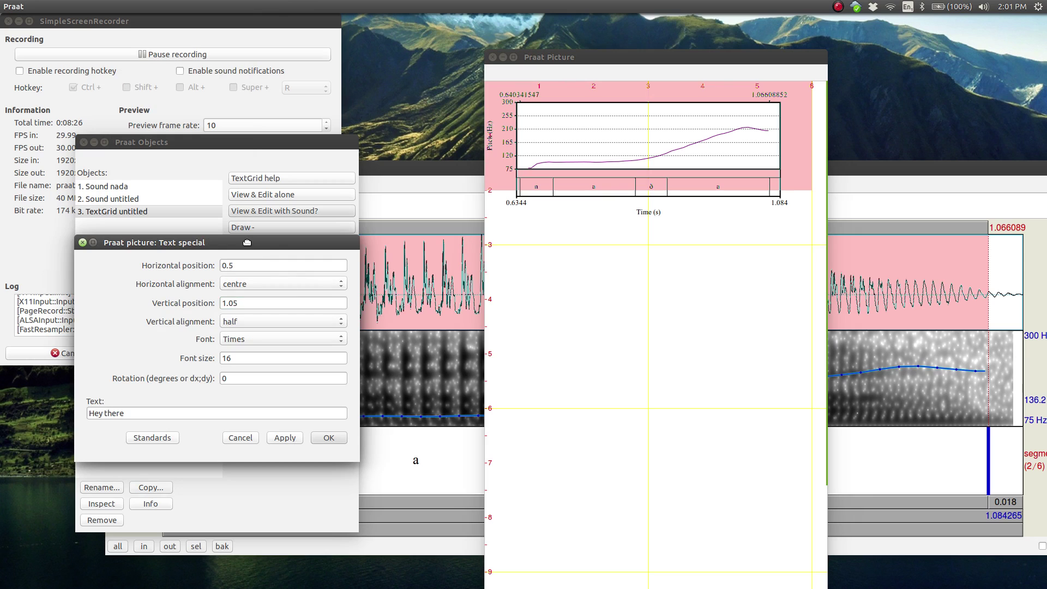
{"action": "left_click_drag", "start_coordinate": [250, 251], "coordinate": [696, 247]}
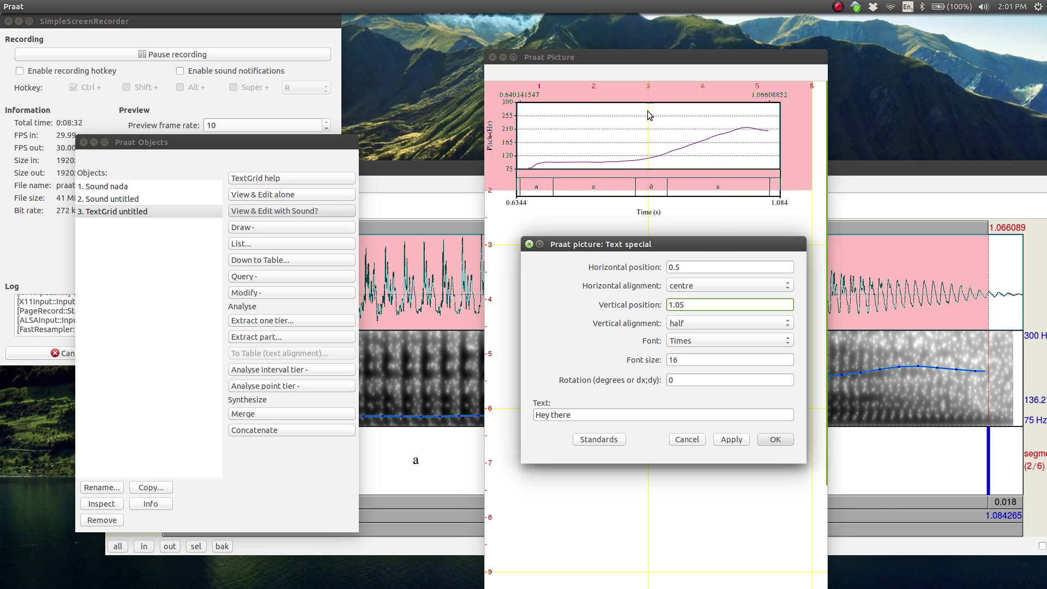
{"action": "left_click_drag", "start_coordinate": [706, 243], "coordinate": [587, 245]}
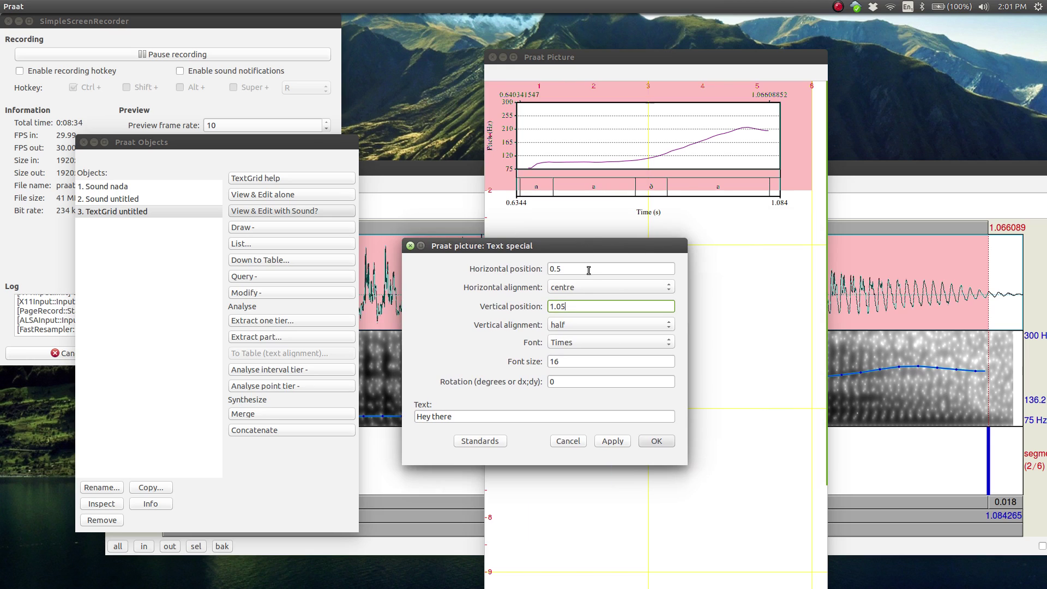
{"action": "left_click", "coordinate": [586, 268]}
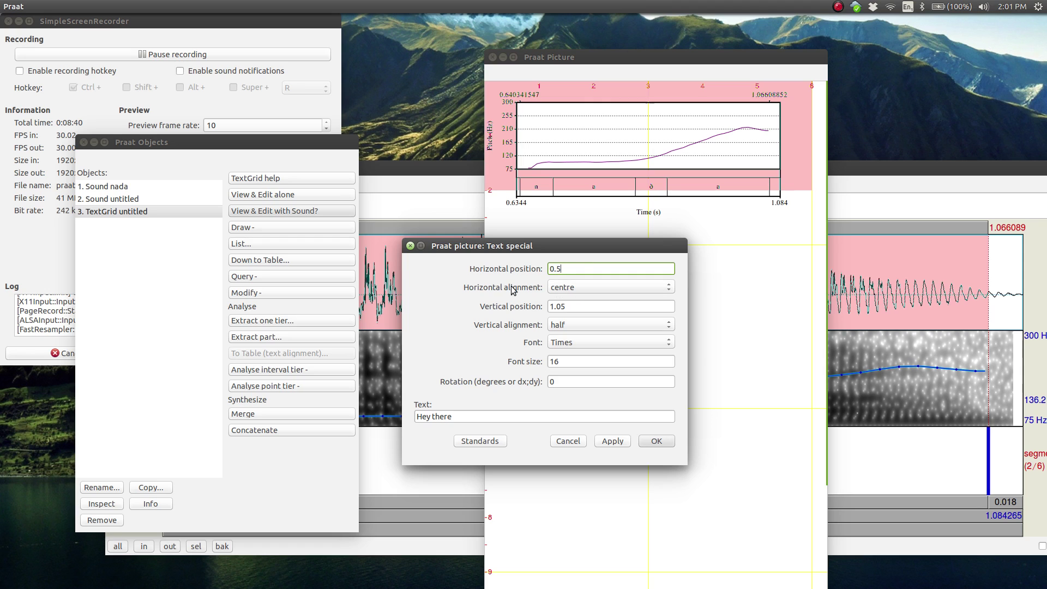
{"action": "left_click", "coordinate": [571, 285]}
{"action": "left_click", "coordinate": [570, 284]}
{"action": "left_click", "coordinate": [578, 310]}
{"action": "key", "text": "BackSpace"}
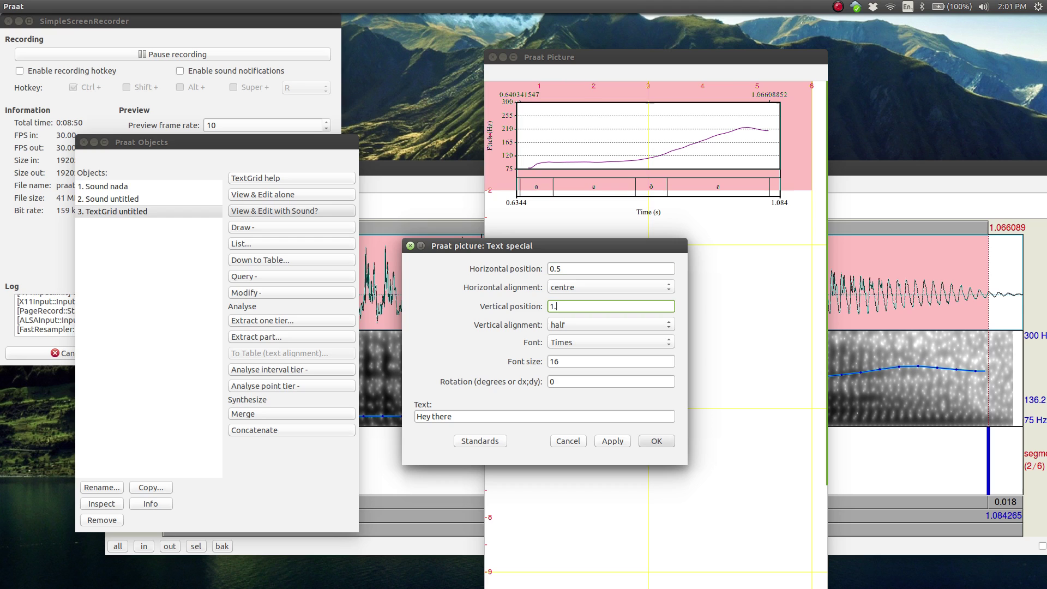
{"action": "left_click", "coordinate": [582, 365]}
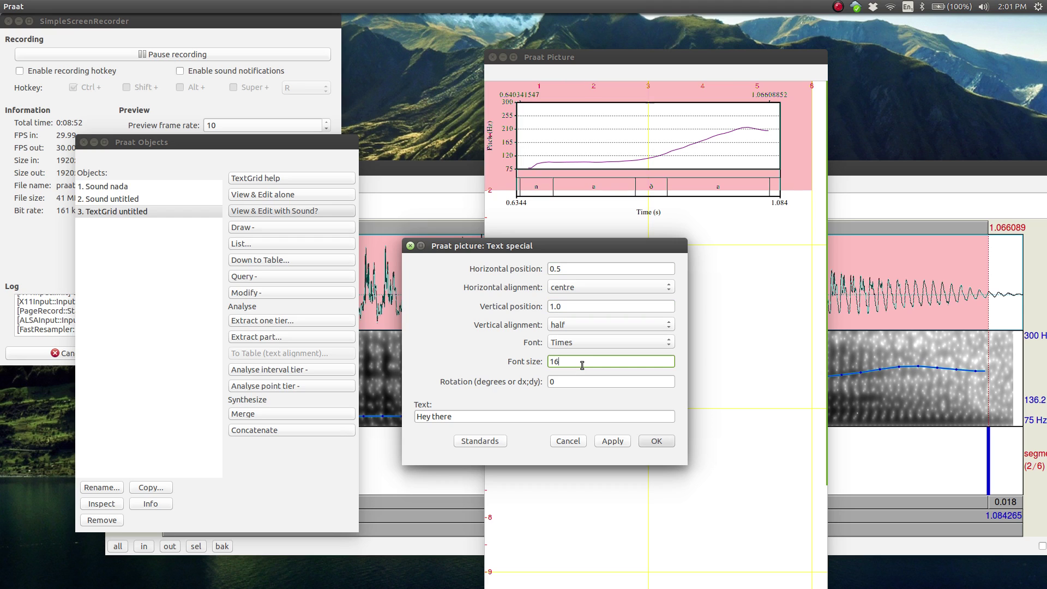
Step: Replace the special text with Pitch contour of "nada?" and draw it as the plot title
{"action": "left_click", "coordinate": [551, 417]}
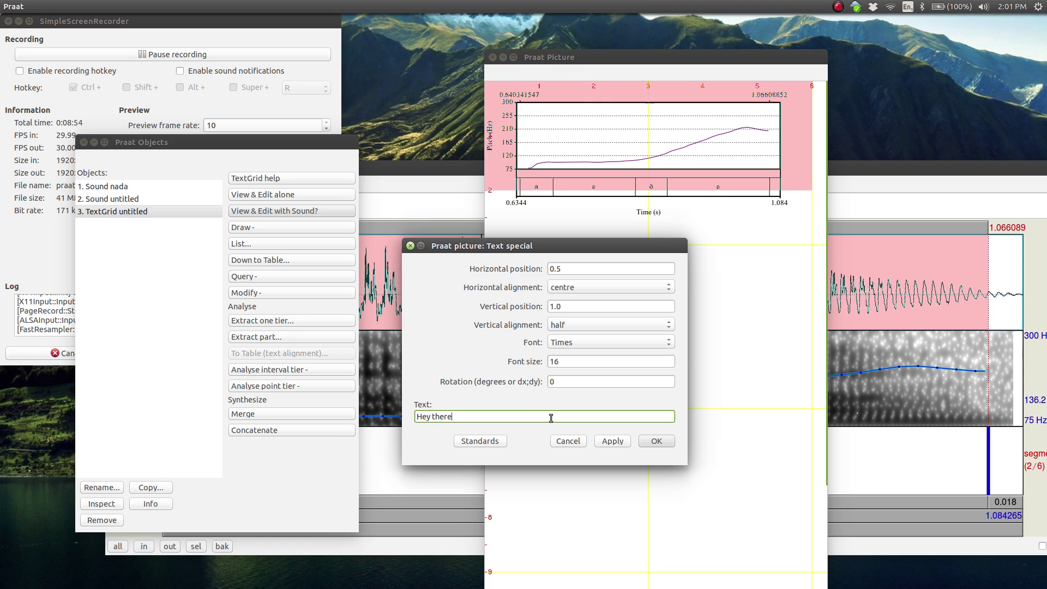
{"action": "key", "text": "BackSpace"}
{"action": "key", "text": "BackSpace"}
{"action": "key", "text": "BackSpace"}
{"action": "key", "text": "BackSpace"}
{"action": "key", "text": "BackSpace"}
{"action": "type", "text": "Pitch contour of \"na"}
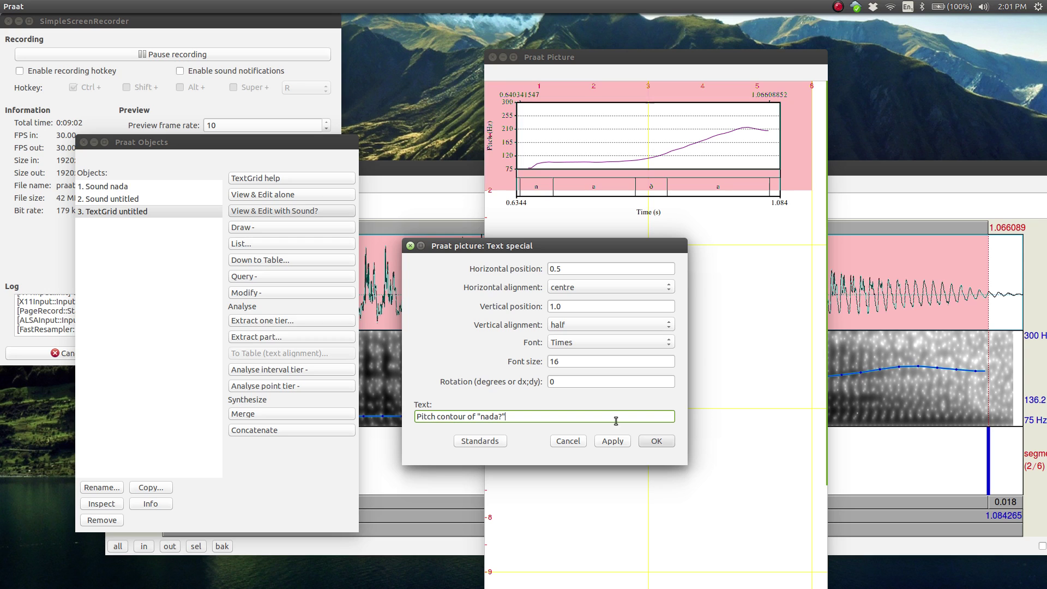
{"action": "left_click", "coordinate": [653, 443]}
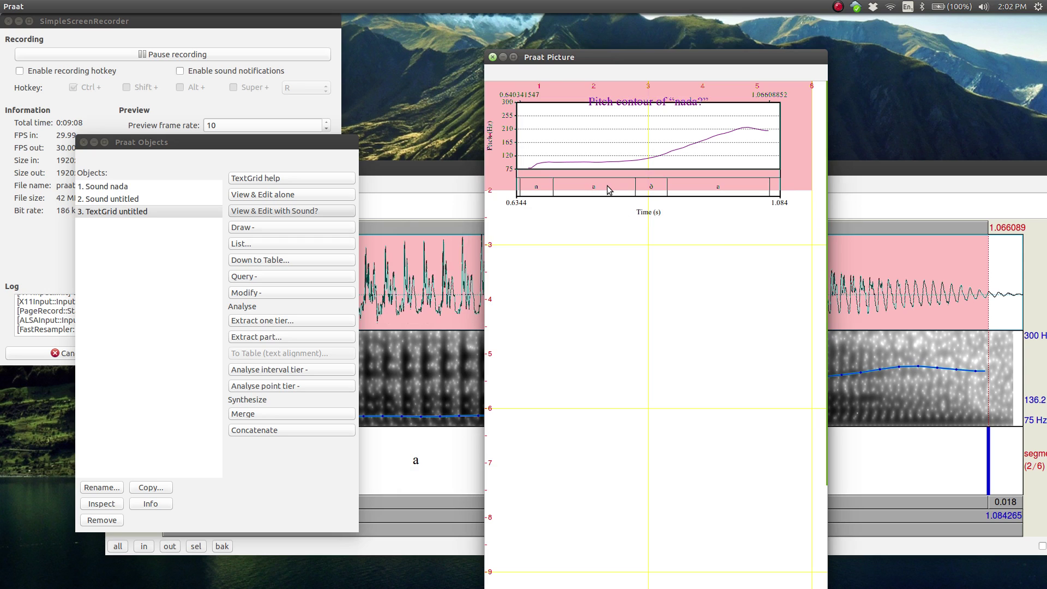
Step: Undo the drawn title and change the pen colour to black
{"action": "key", "text": "ctrl+z"}
{"action": "left_click", "coordinate": [236, 5]}
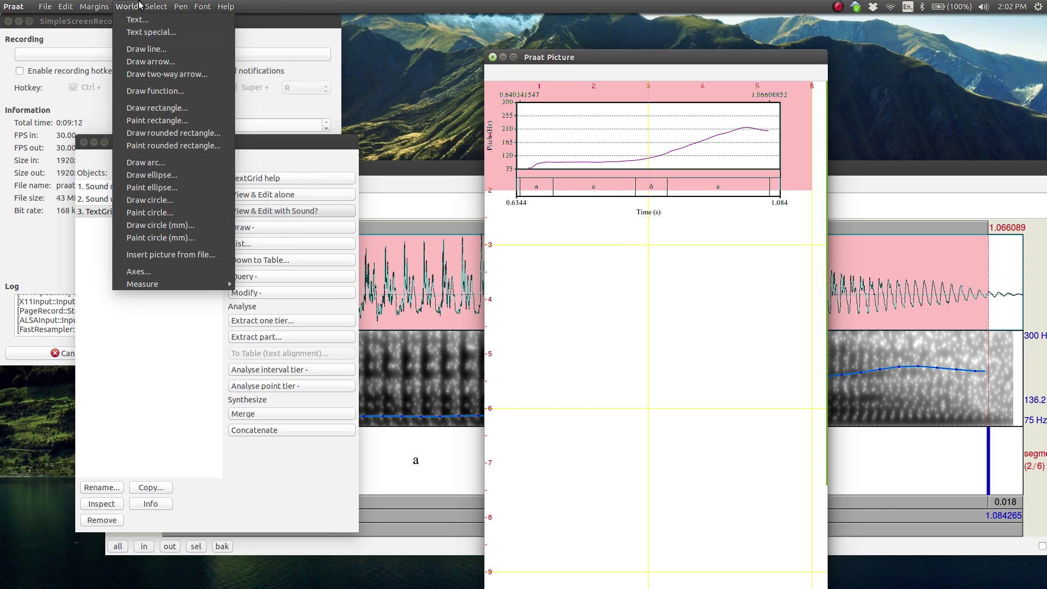
{"action": "mouse_move", "coordinate": [181, 6]}
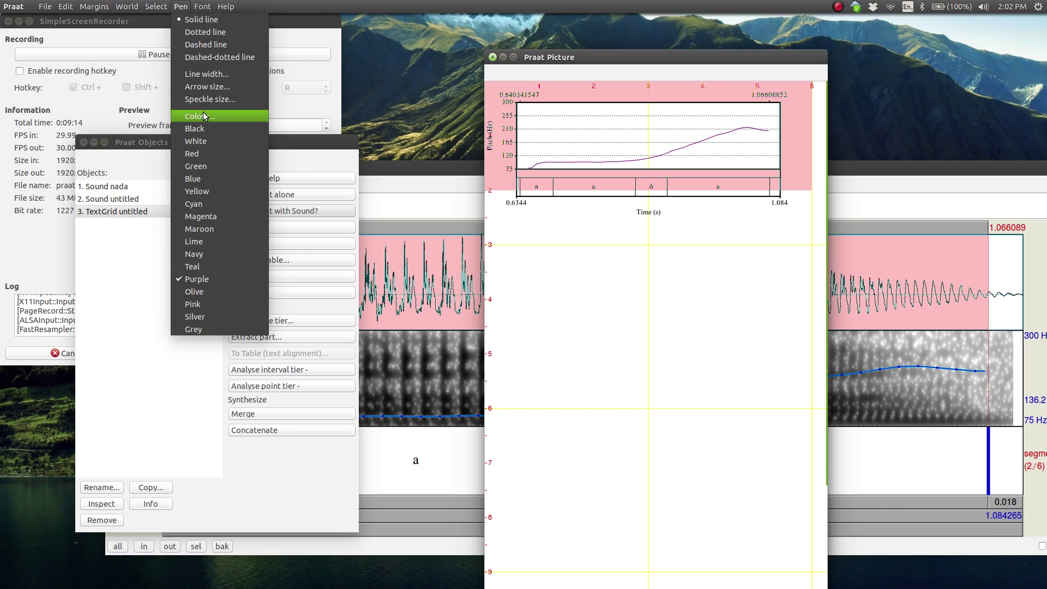
{"action": "left_click", "coordinate": [200, 131]}
Step: Draw the "nada?" title again in black as special text with its vertical alignment set to bottom
{"action": "left_click", "coordinate": [126, 7]}
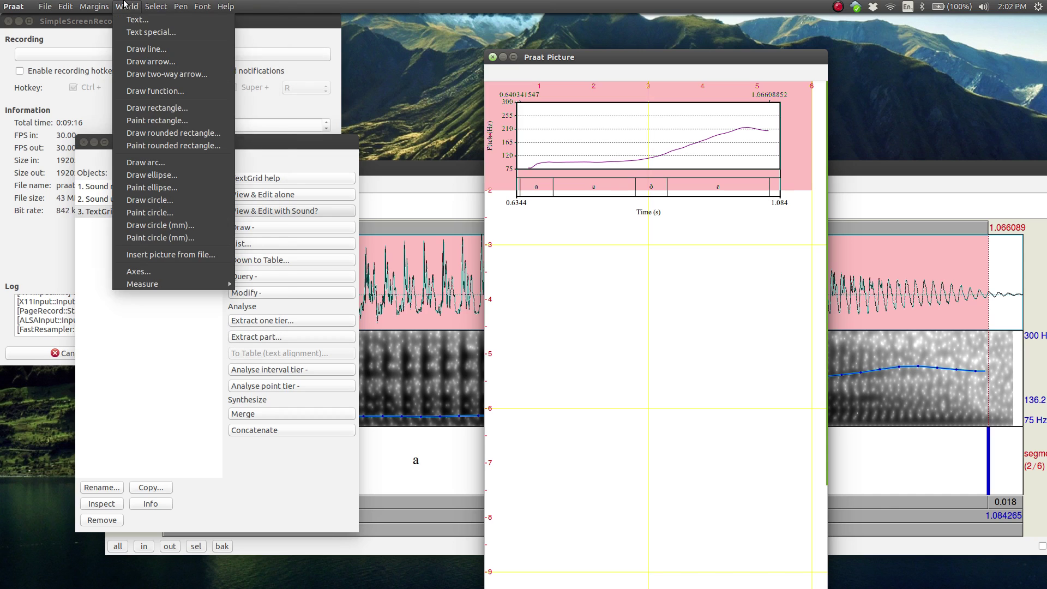
{"action": "left_click", "coordinate": [142, 32]}
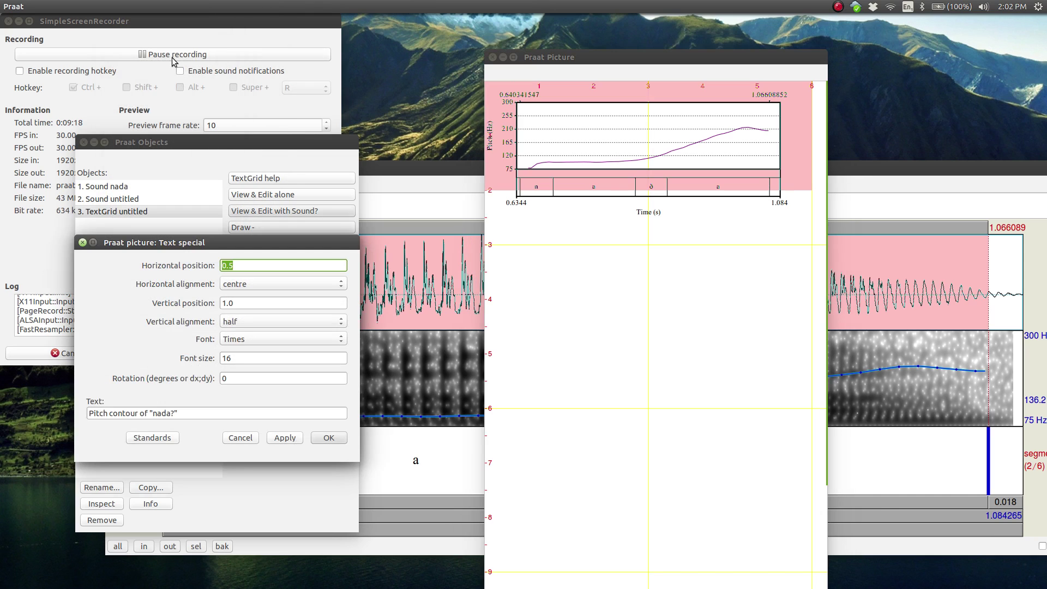
{"action": "left_click", "coordinate": [260, 287]}
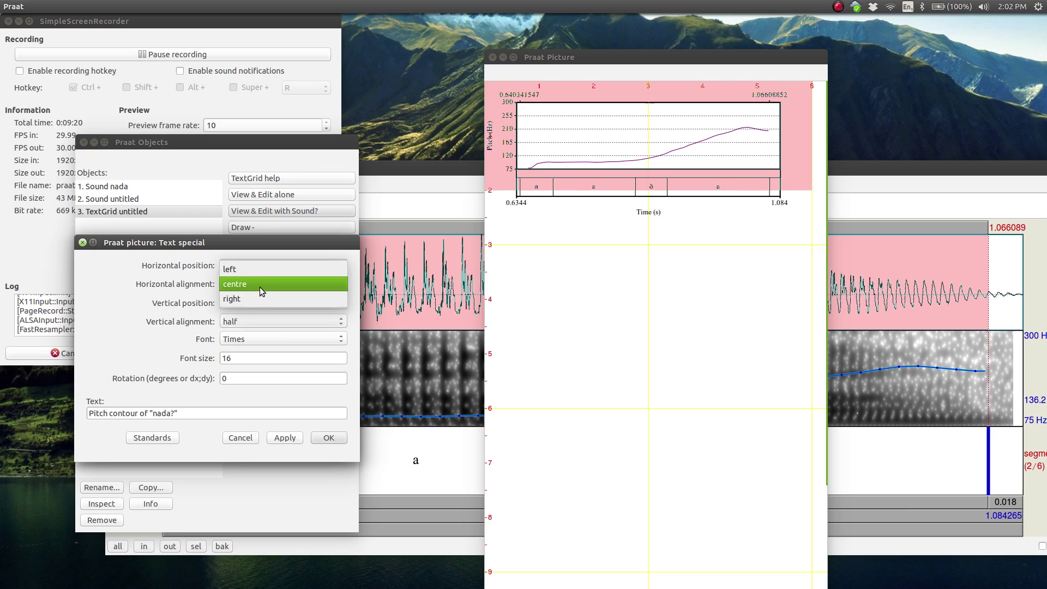
{"action": "left_click", "coordinate": [148, 315]}
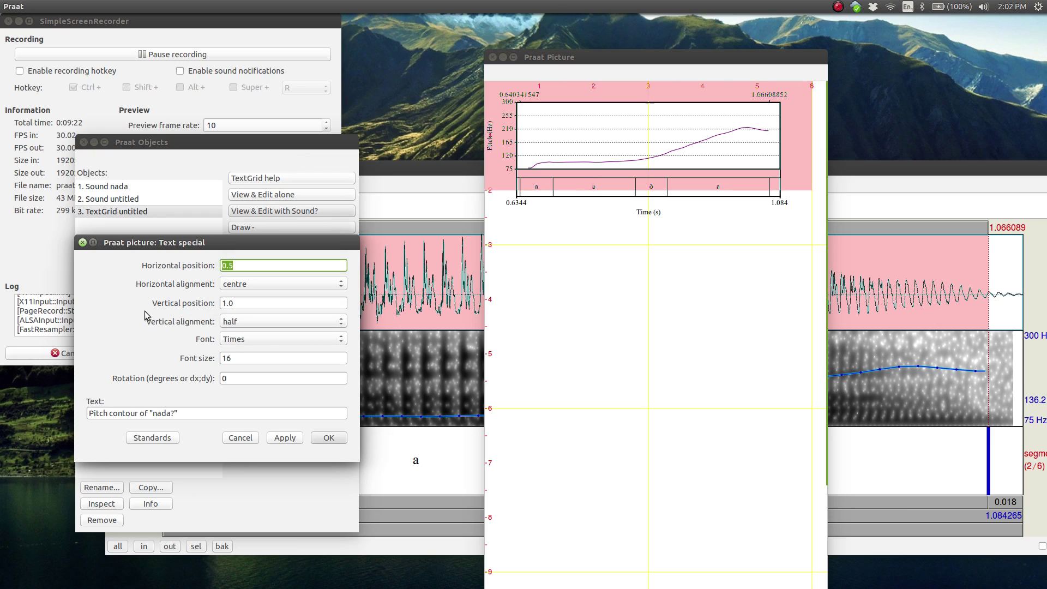
{"action": "left_click", "coordinate": [248, 323]}
{"action": "left_click", "coordinate": [246, 306]}
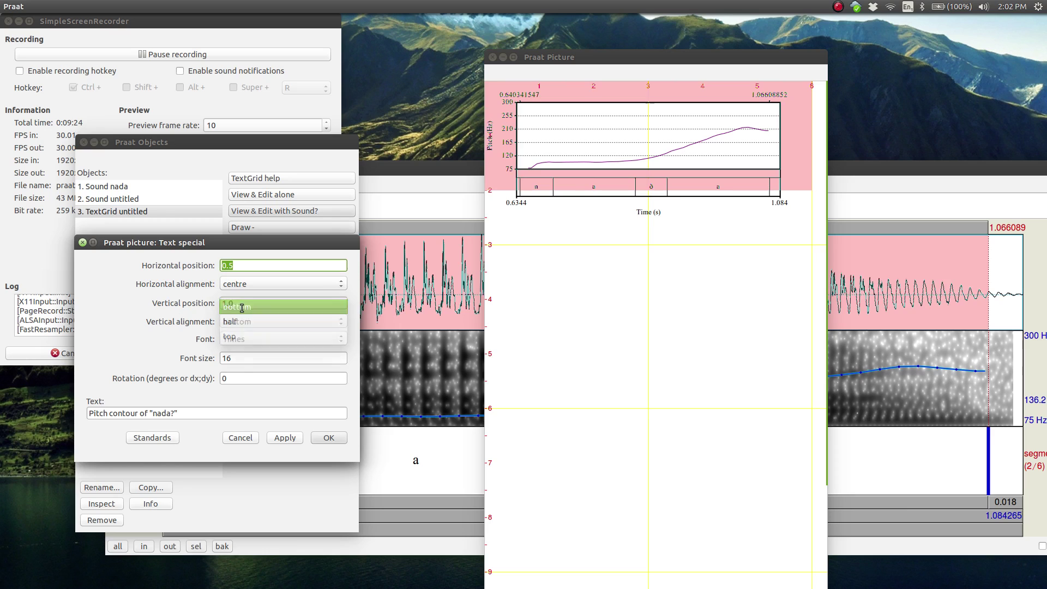
{"action": "left_click", "coordinate": [288, 441]}
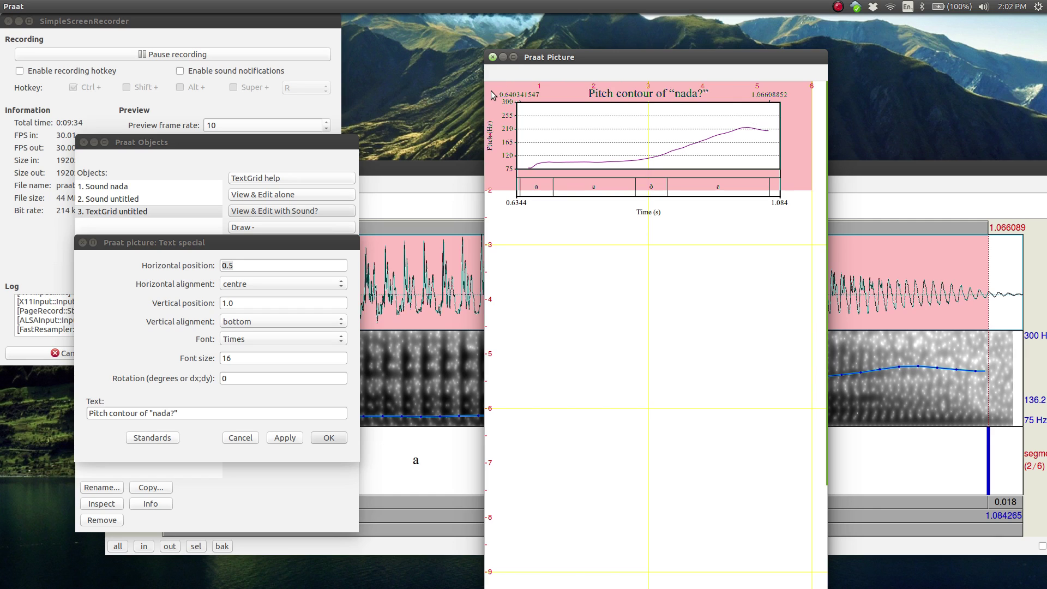
Step: Select the picture area enclosing the whole figure from the title to the time label, and dismiss the special text settings
{"action": "left_click_drag", "start_coordinate": [491, 91], "coordinate": [802, 209]}
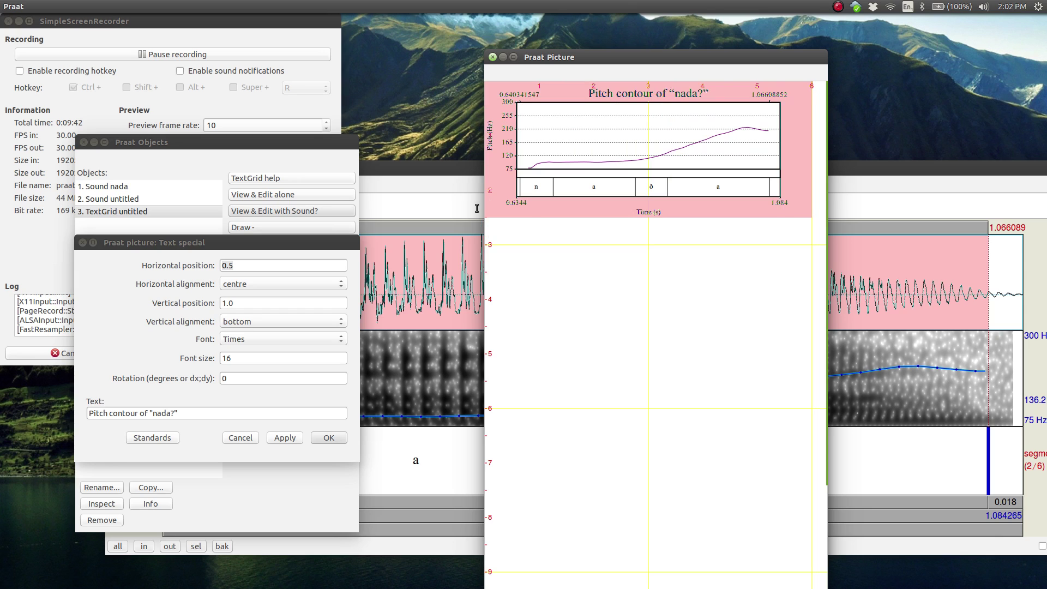
{"action": "left_click", "coordinate": [503, 226]}
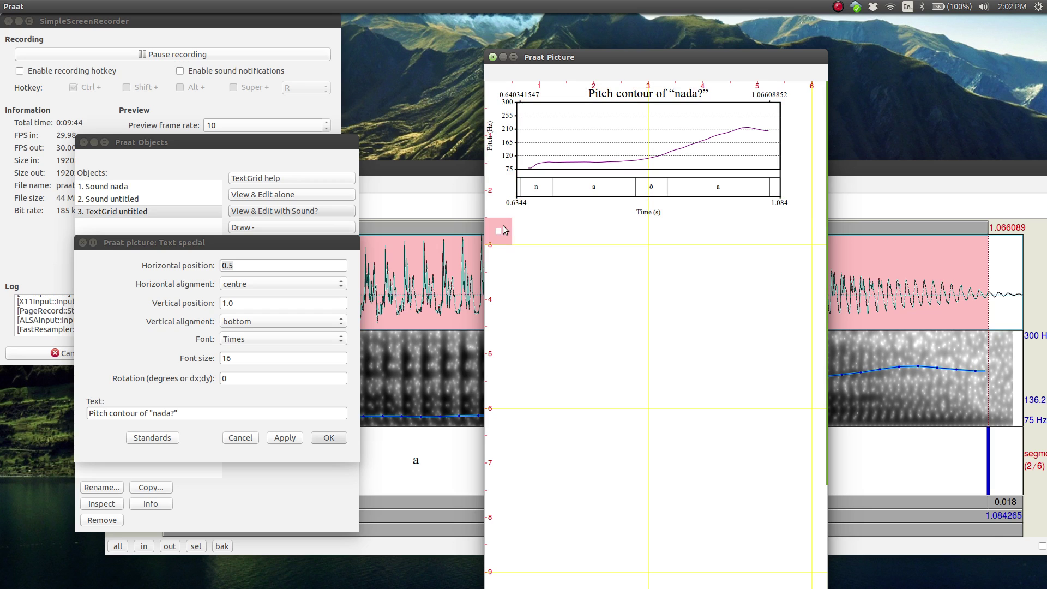
{"action": "left_click_drag", "start_coordinate": [493, 94], "coordinate": [787, 210]}
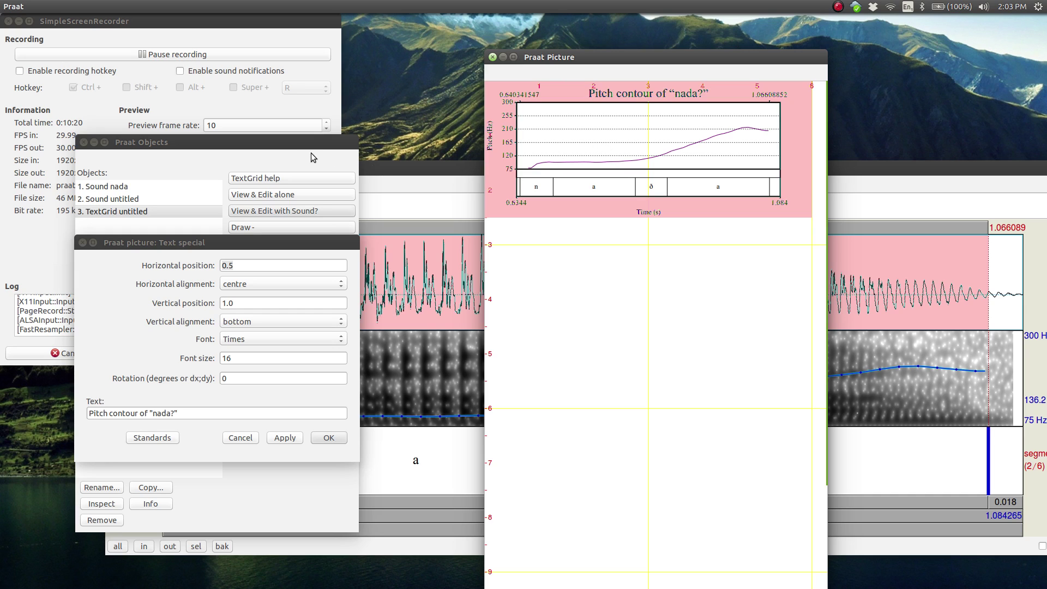
{"action": "left_click", "coordinate": [241, 439]}
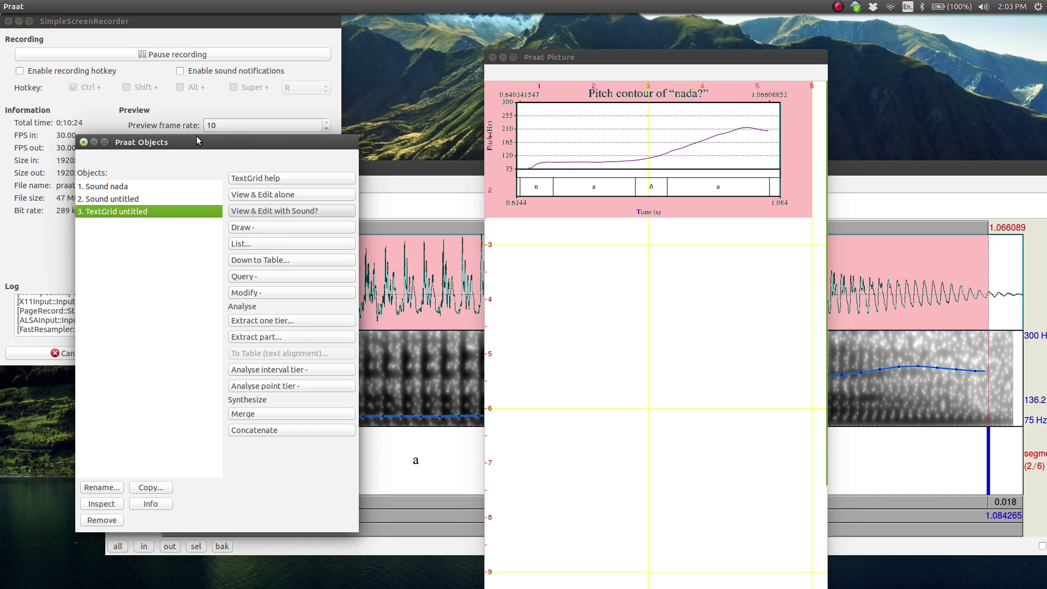
Step: Move the Praat Objects and TextGrid editor windows higher on the screen and bring the object list to the front
{"action": "left_click_drag", "start_coordinate": [197, 137], "coordinate": [207, 104]}
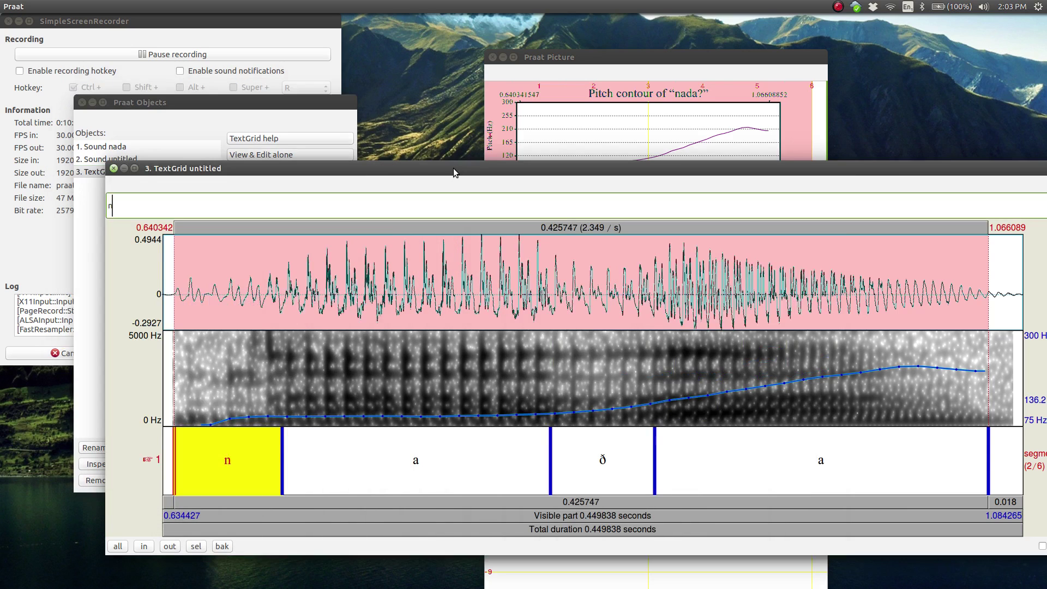
{"action": "left_click", "coordinate": [454, 171]}
{"action": "left_click", "coordinate": [280, 114]}
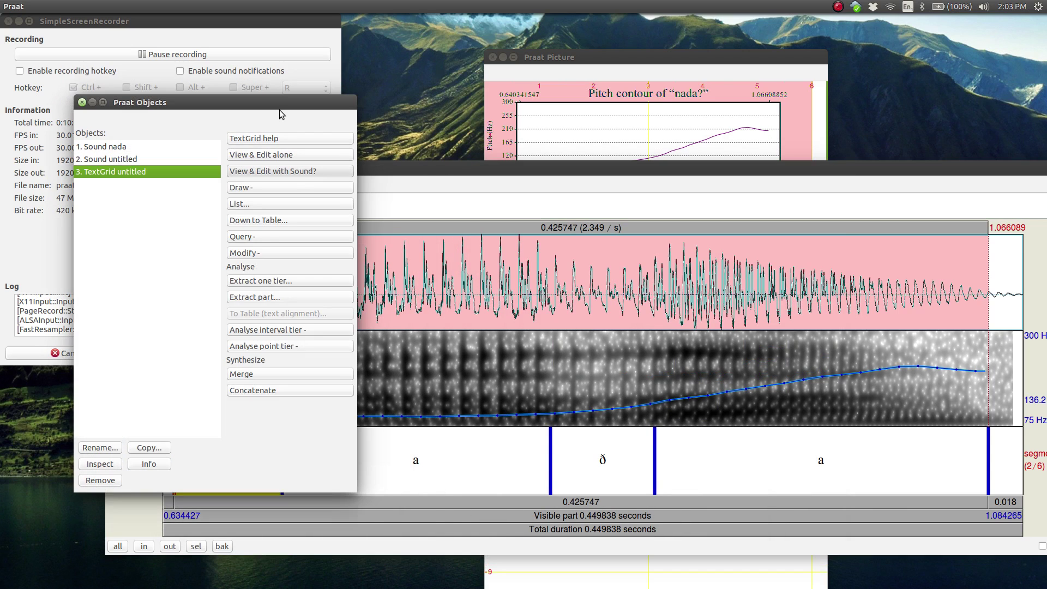
{"action": "left_click", "coordinate": [121, 160]}
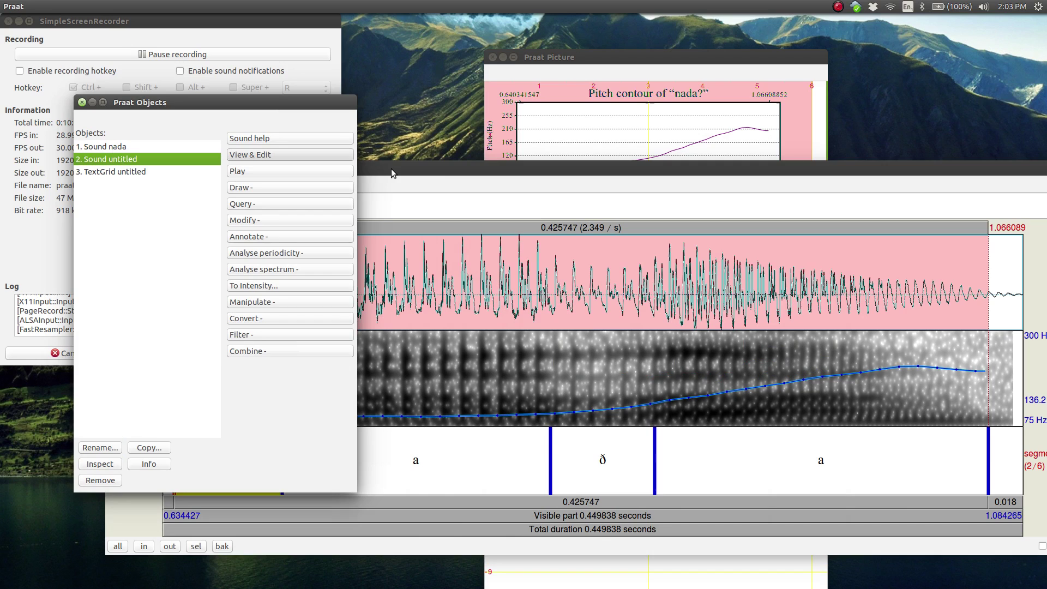
{"action": "left_click_drag", "start_coordinate": [391, 168], "coordinate": [411, 146]}
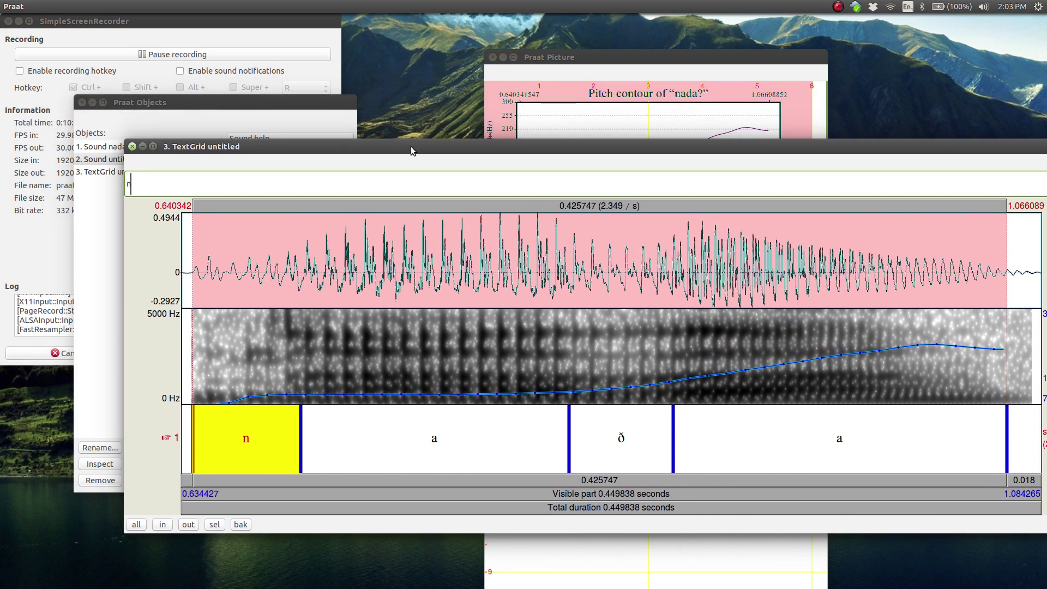
{"action": "left_click", "coordinate": [269, 99]}
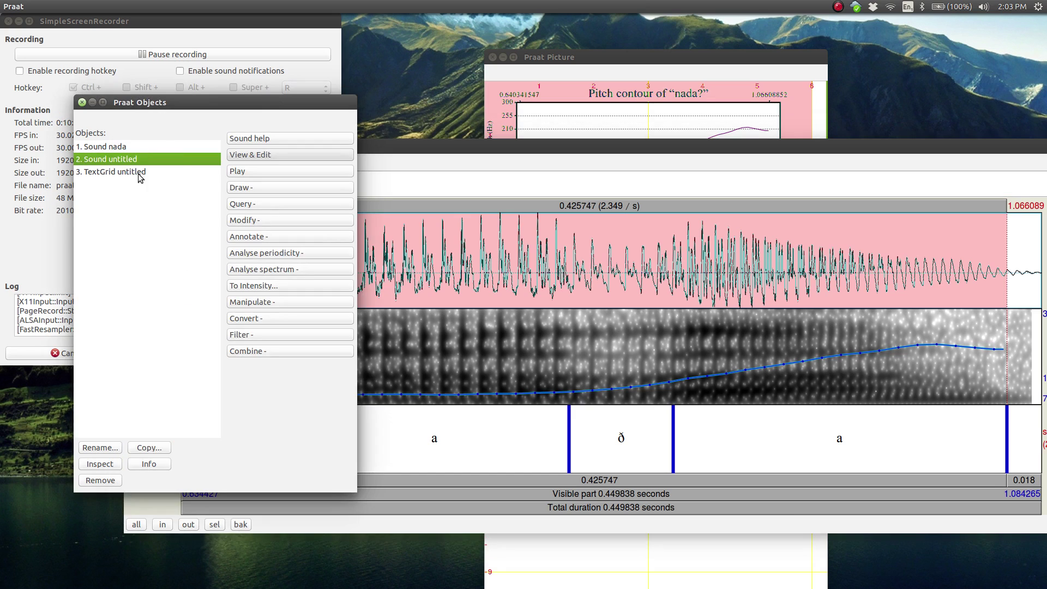
Step: Create a Pitch object from Sound nada with automatic time step, 75 Hz pitch floor and 600 Hz pitch ceiling
{"action": "left_click", "coordinate": [123, 151]}
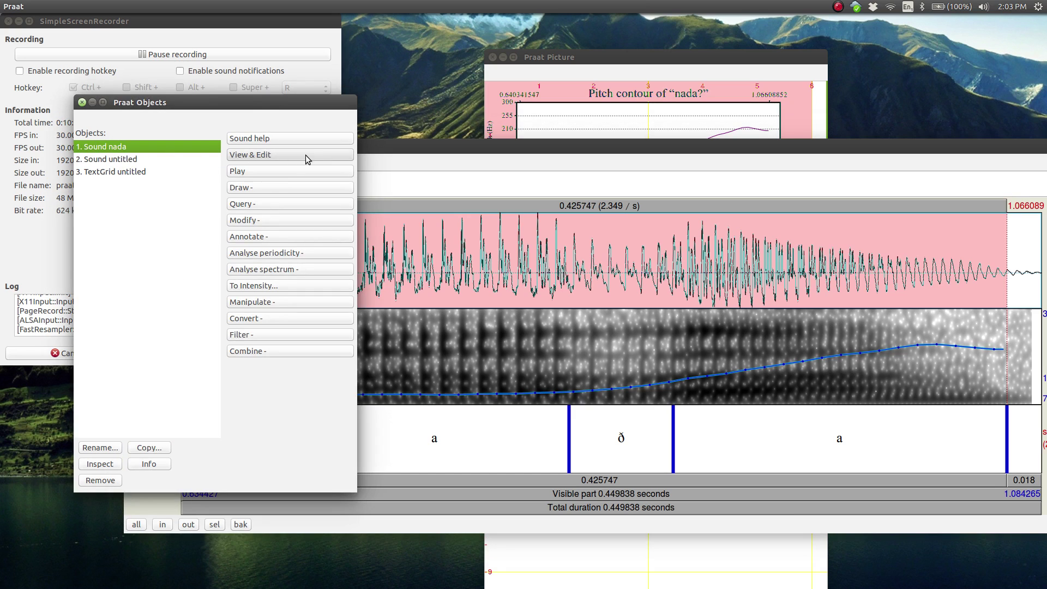
{"action": "left_click", "coordinate": [271, 191]}
{"action": "left_click", "coordinate": [174, 225]}
{"action": "left_click", "coordinate": [261, 255]}
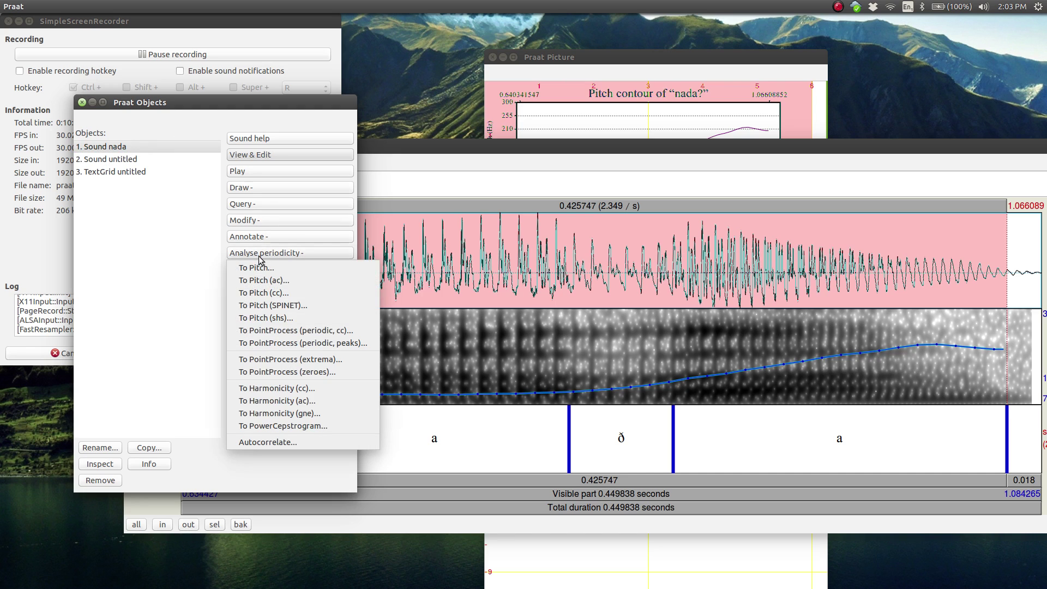
{"action": "left_click", "coordinate": [258, 269]}
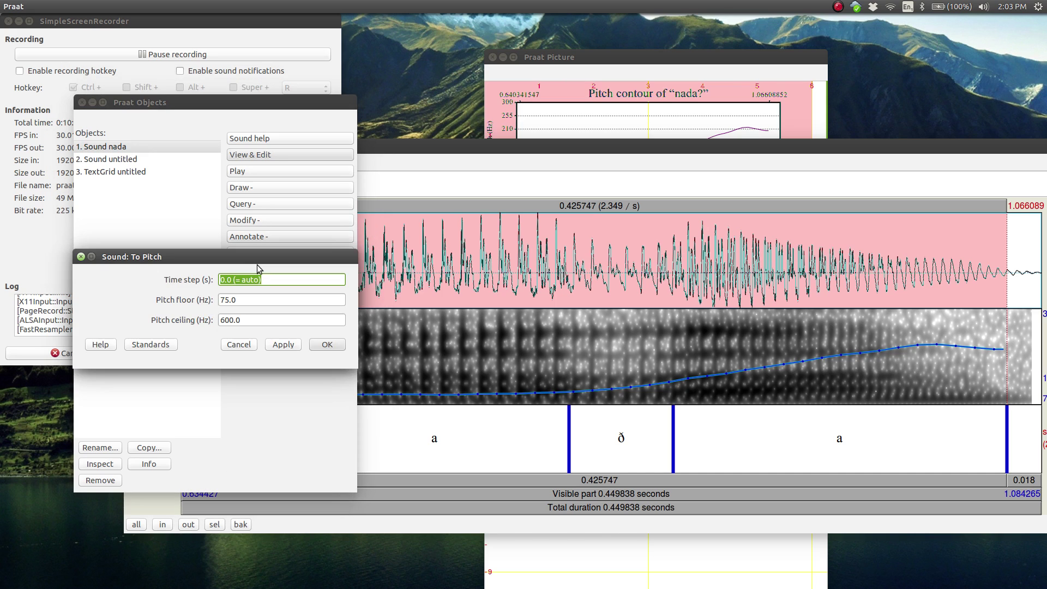
{"action": "left_click", "coordinate": [327, 345]}
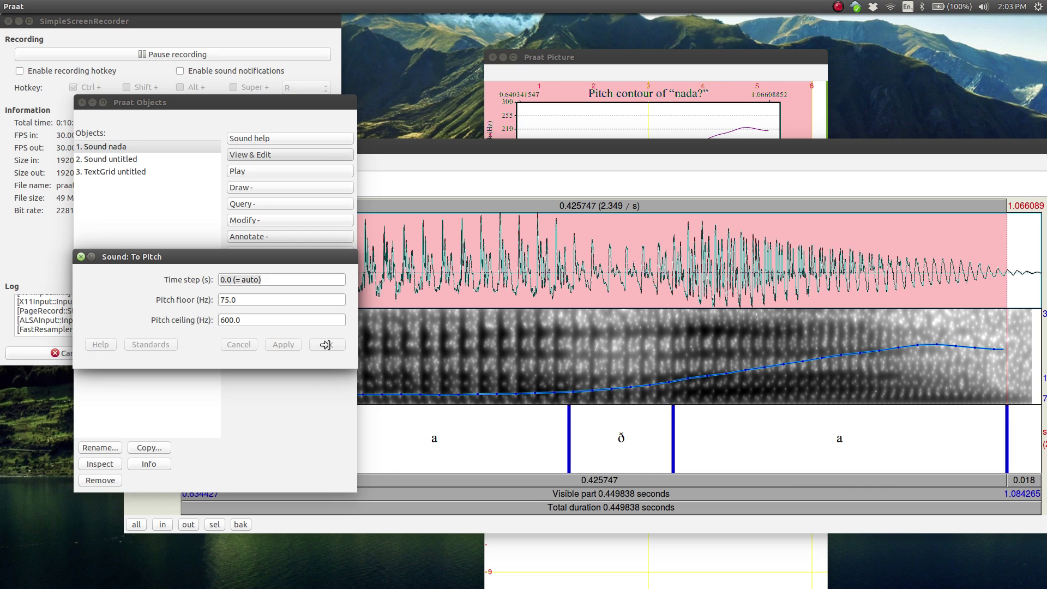
Step: Inspect the Pitch nada object in its editor, close it, and review the drawing options available for the object
{"action": "left_click", "coordinate": [265, 155]}
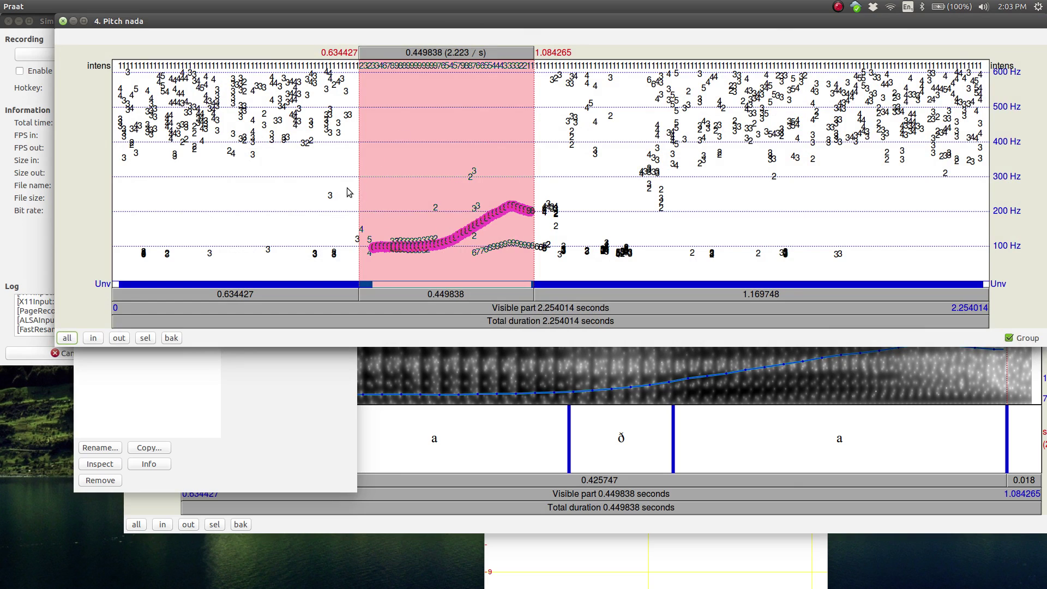
{"action": "left_click", "coordinate": [63, 21]}
{"action": "left_click", "coordinate": [210, 207]}
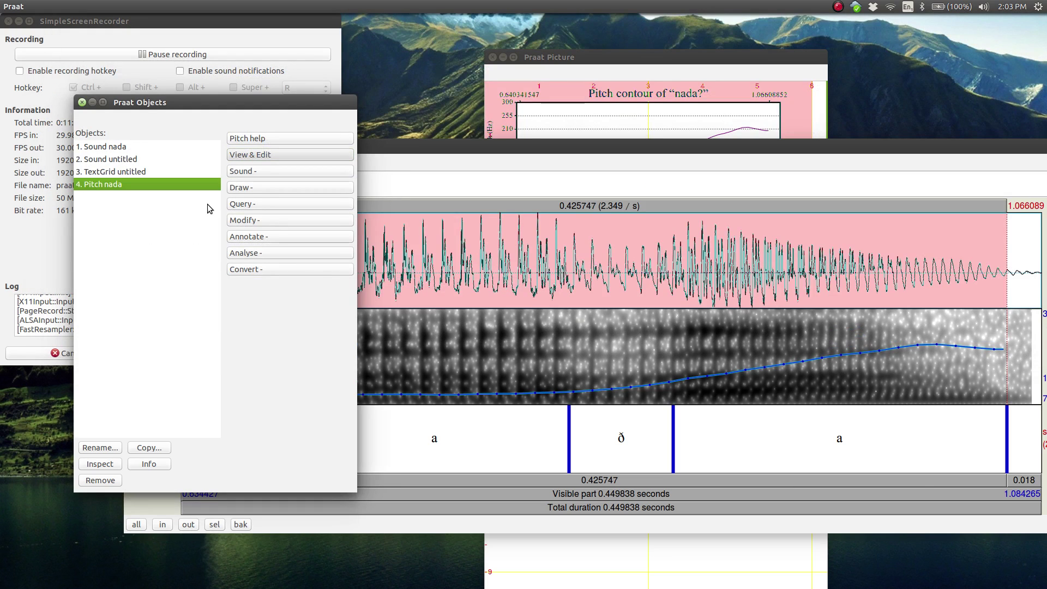
{"action": "left_click", "coordinate": [263, 188]}
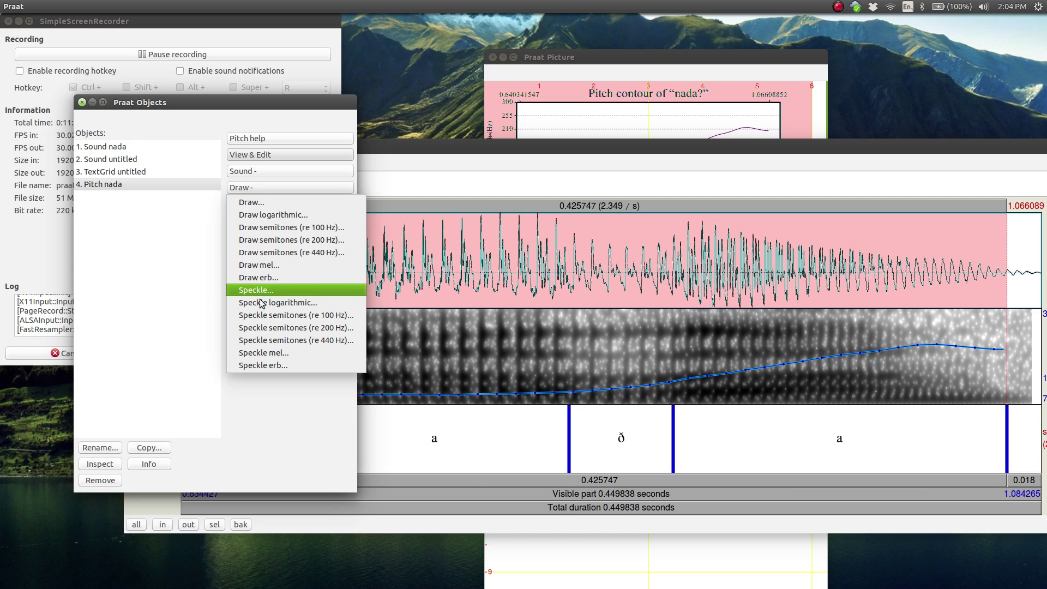
{"action": "left_click", "coordinate": [154, 280]}
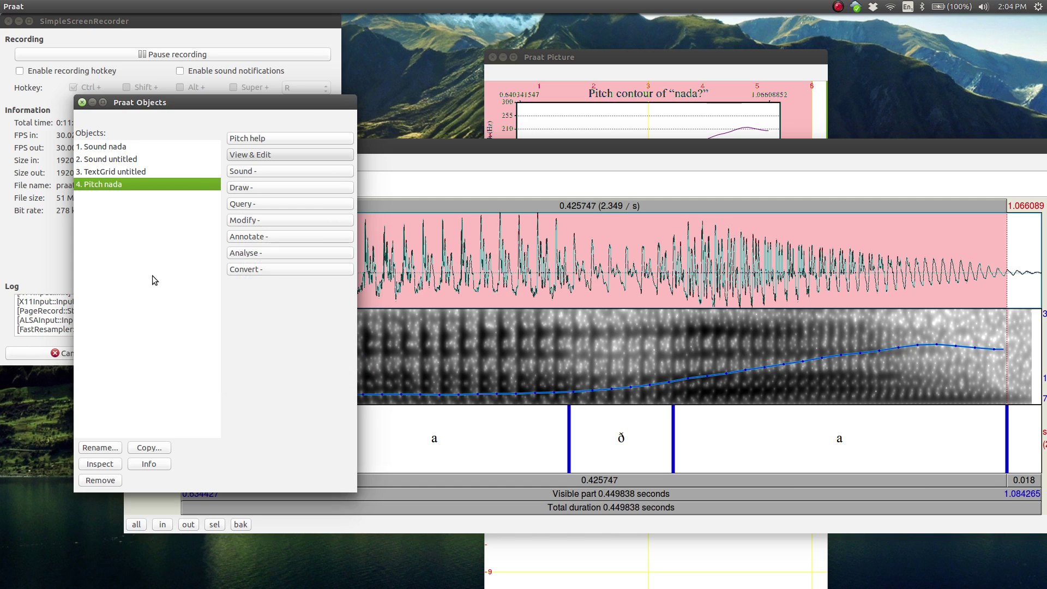
Step: Shift the TextGrid editor window aside and bring the Praat Picture window to the front
{"action": "left_click", "coordinate": [426, 146]}
{"action": "left_click_drag", "start_coordinate": [201, 142], "coordinate": [165, 145]}
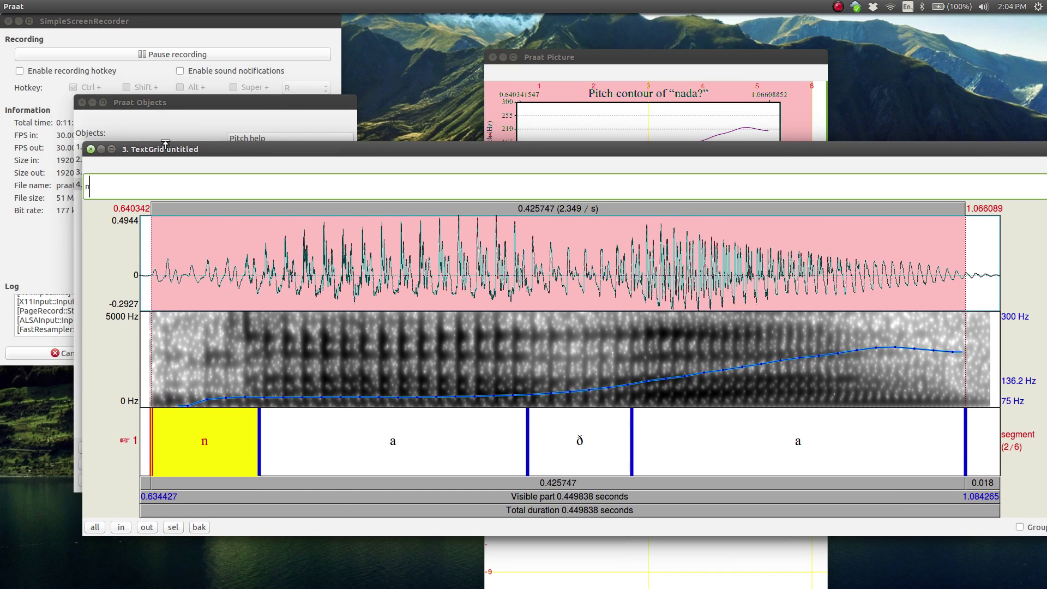
{"action": "left_click", "coordinate": [178, 115]}
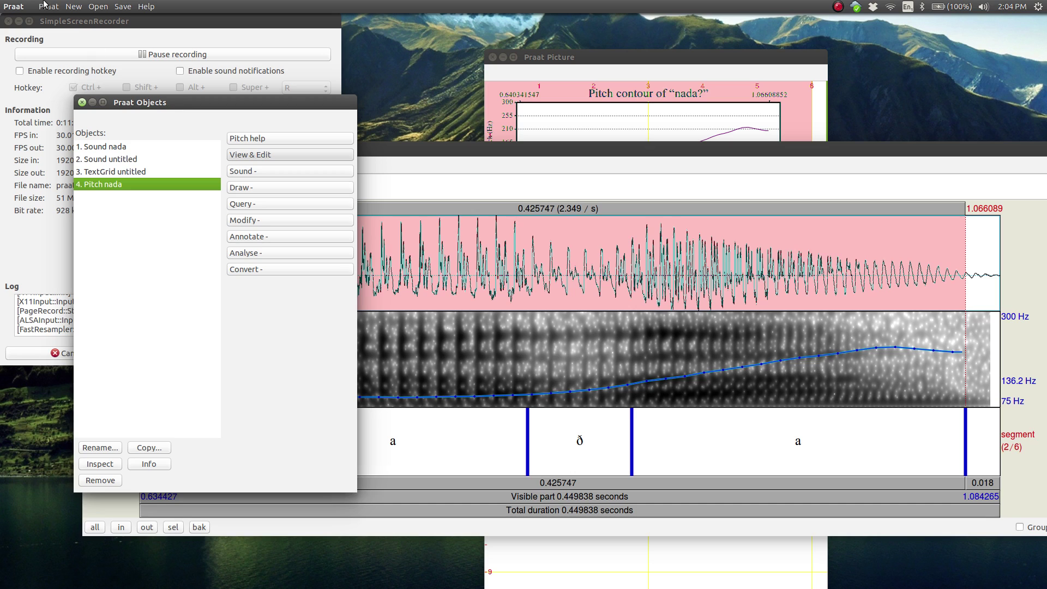
{"action": "left_click", "coordinate": [50, 8]}
{"action": "left_click", "coordinate": [51, 9]}
{"action": "left_click", "coordinate": [581, 62]}
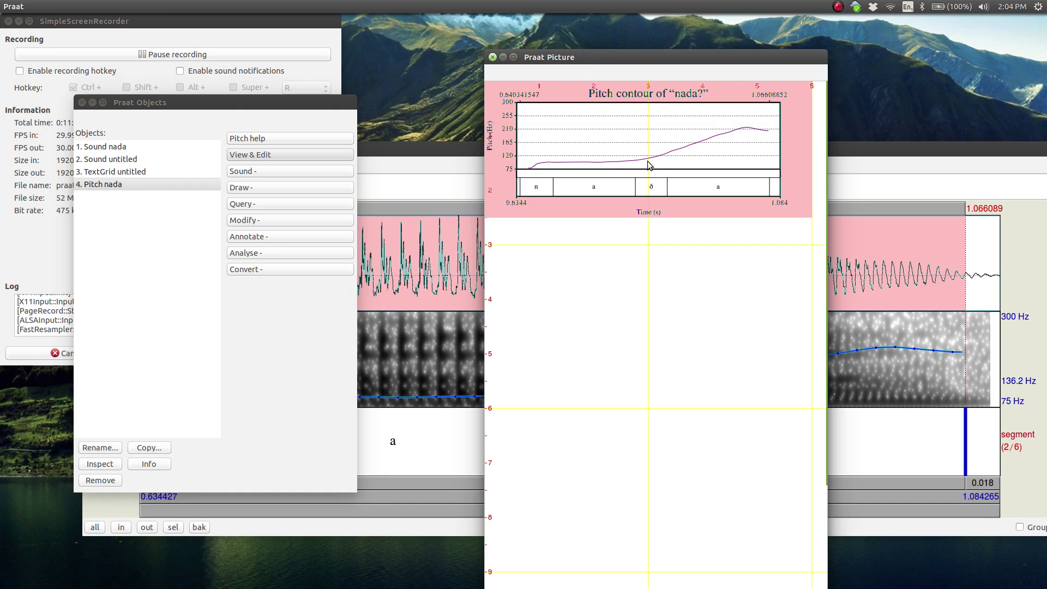
Step: Create a new Praat script from the Praat Objects window
{"action": "left_click", "coordinate": [239, 108]}
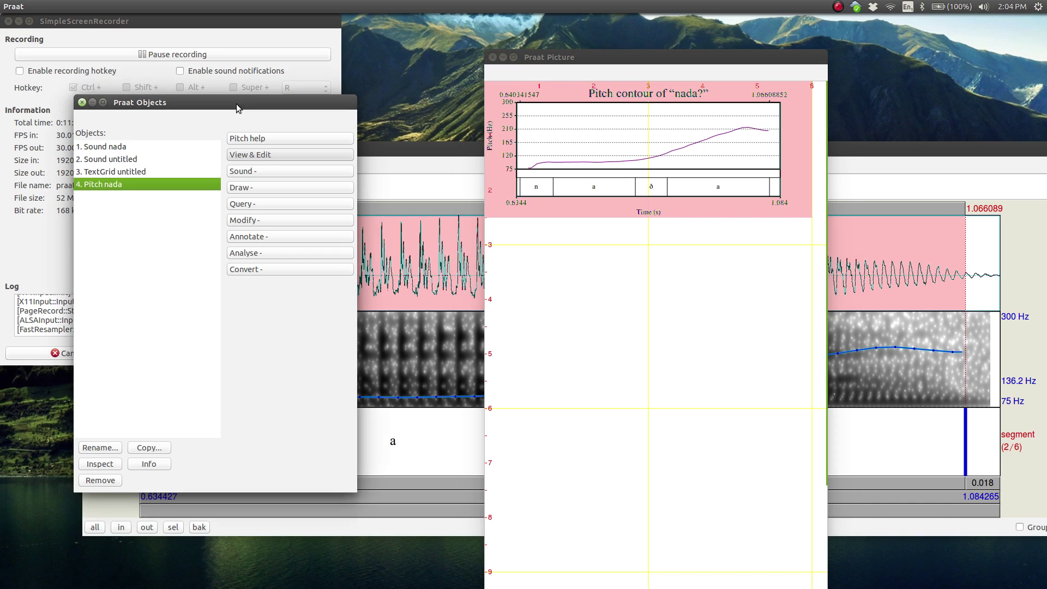
{"action": "left_click", "coordinate": [48, 6]}
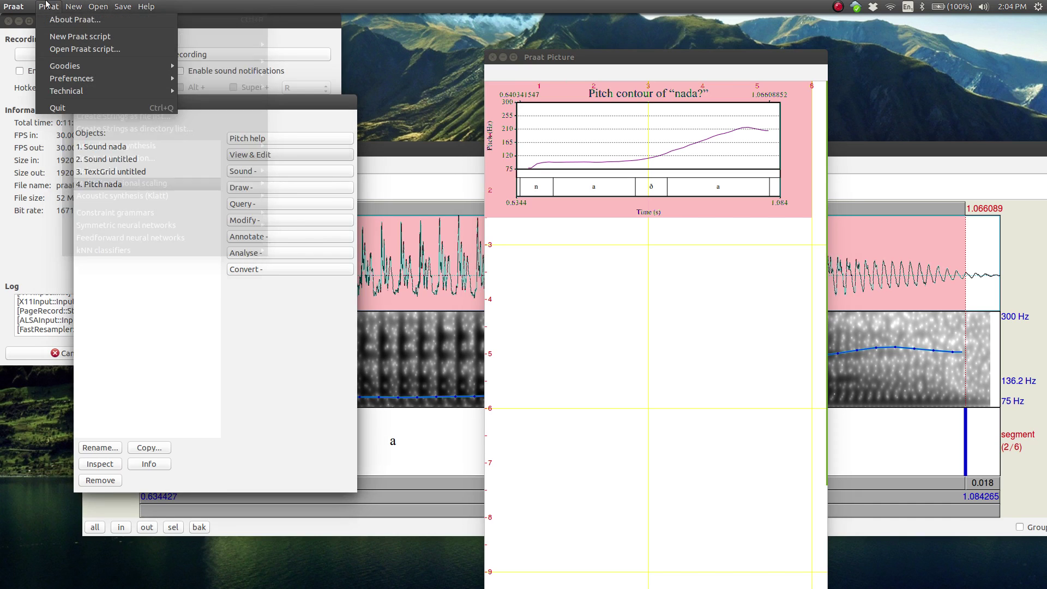
{"action": "left_click", "coordinate": [76, 36]}
{"action": "left_click", "coordinate": [841, 76]}
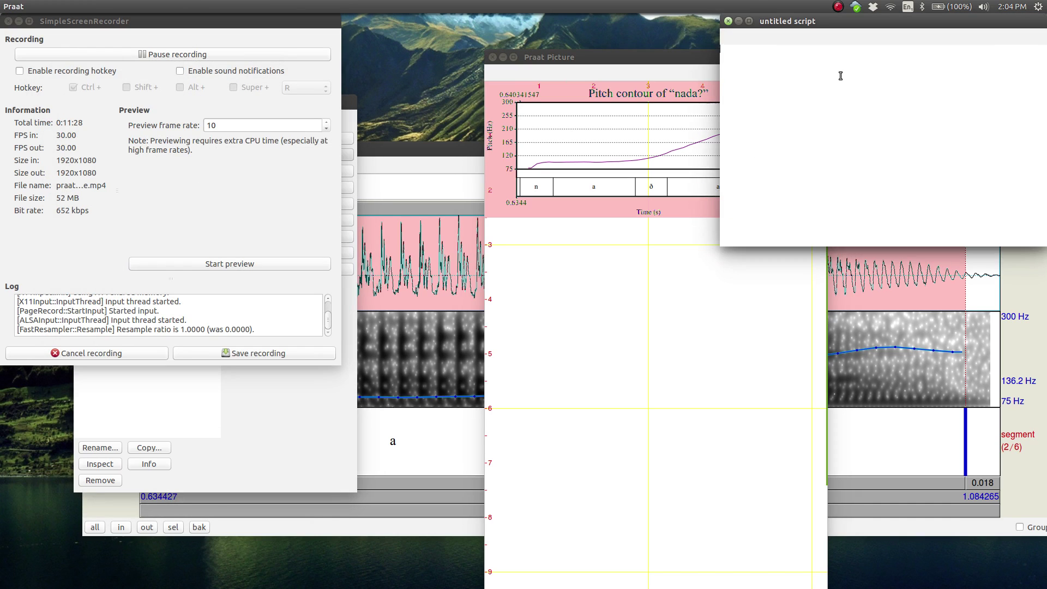
Step: Bring the Praat Picture window forward and place the Praat Objects window beside it
{"action": "left_click", "coordinate": [682, 64]}
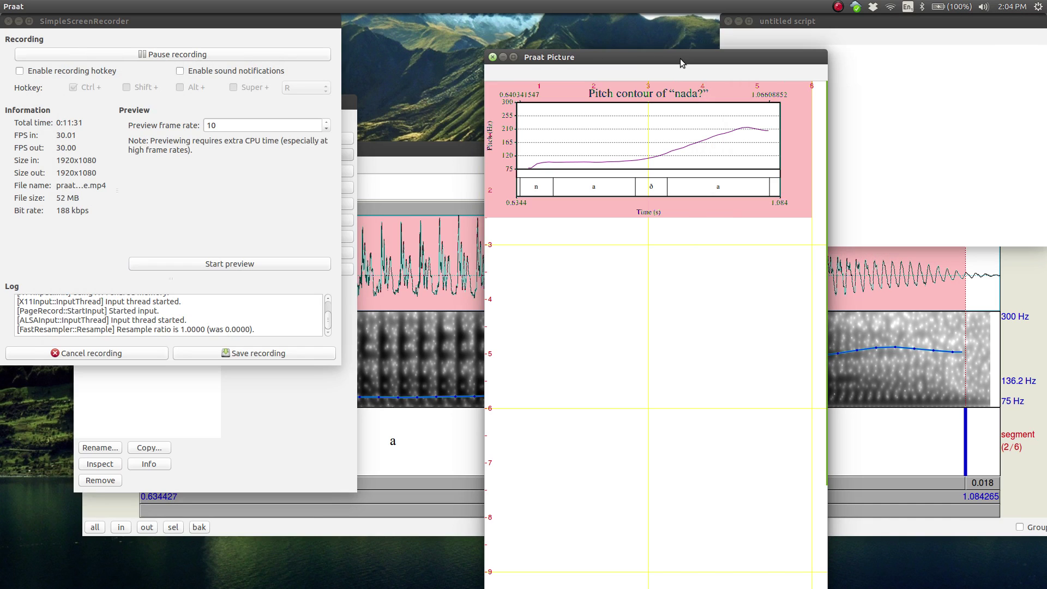
{"action": "double_click", "coordinate": [352, 107]}
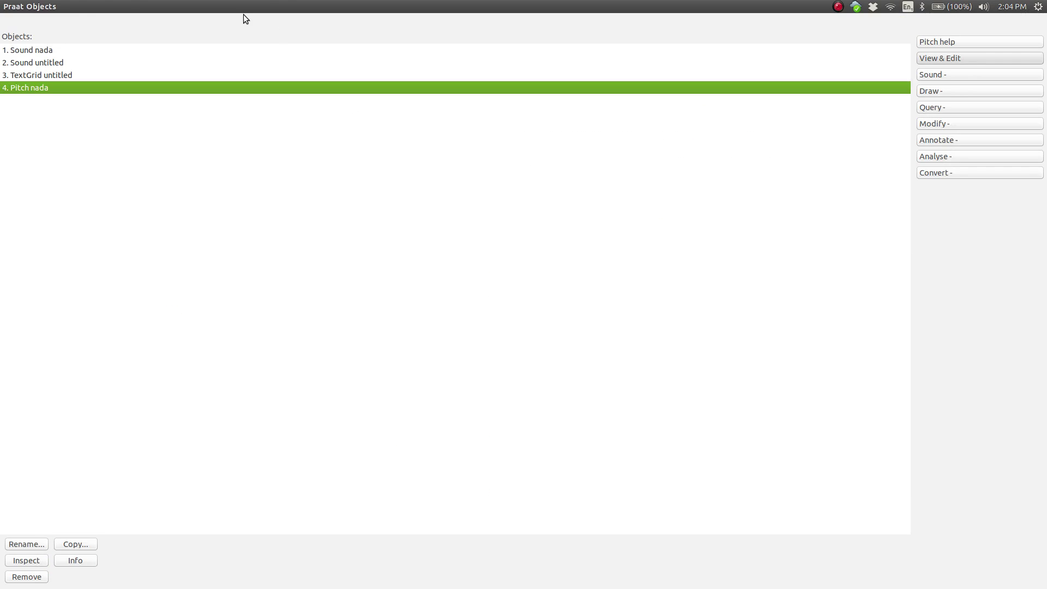
{"action": "double_click", "coordinate": [284, 5]}
Step: Paste the session's command history into the untitled script
{"action": "left_click", "coordinate": [811, 30]}
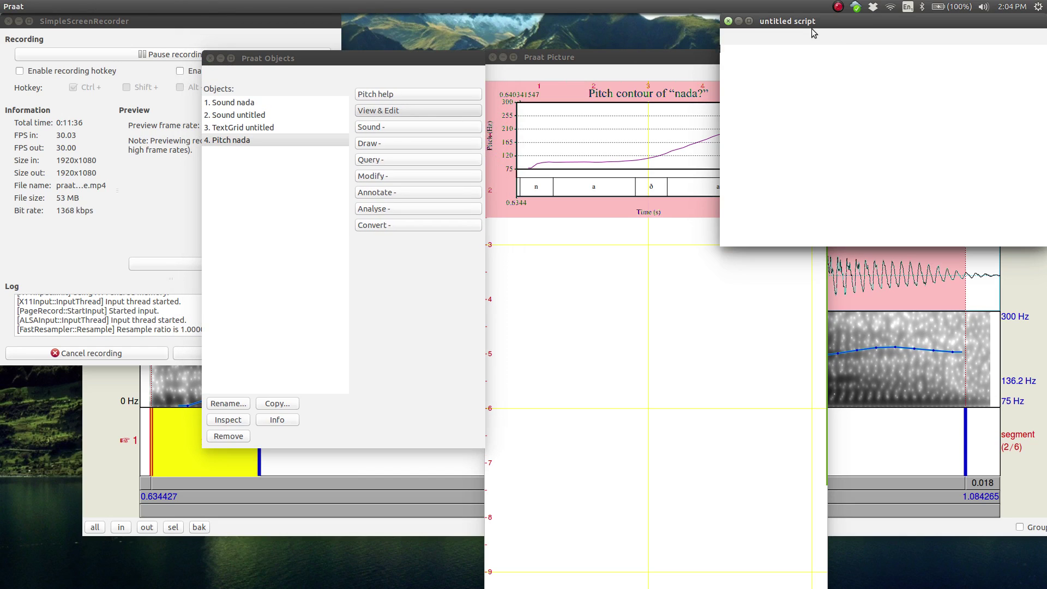
{"action": "left_click", "coordinate": [70, 6]}
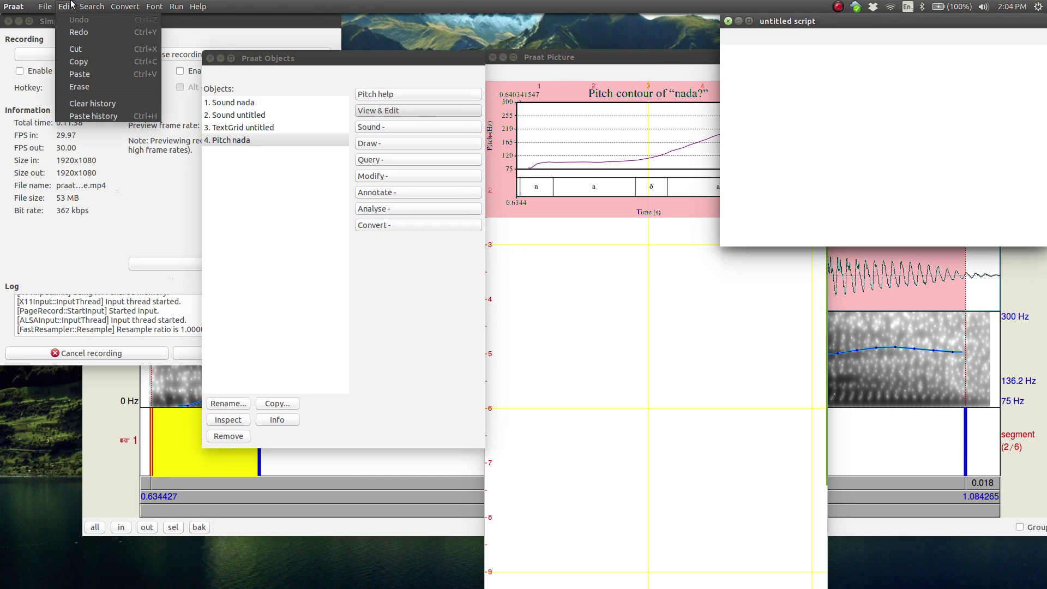
{"action": "left_click", "coordinate": [90, 116]}
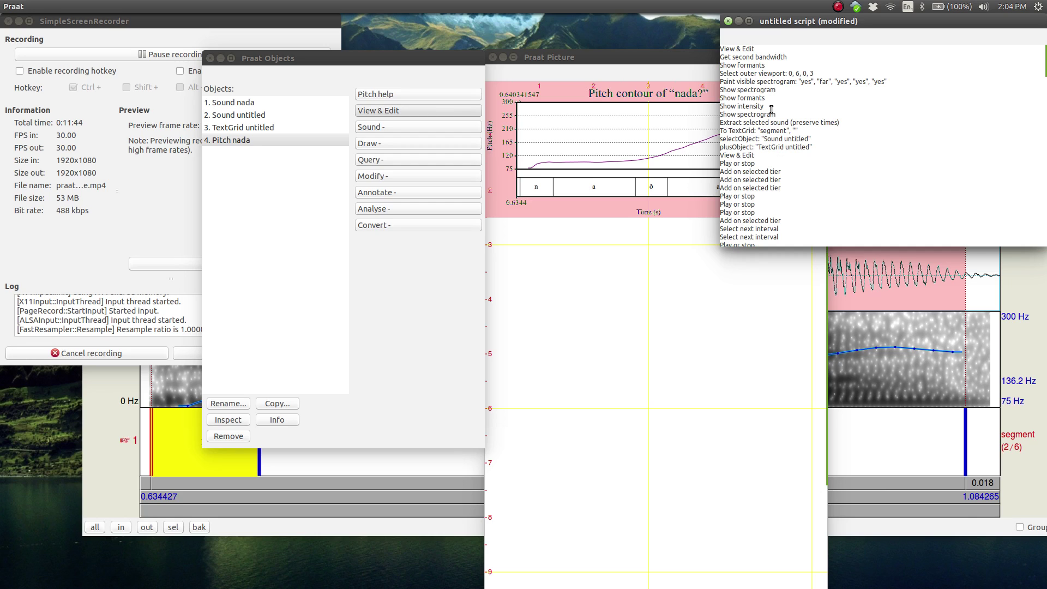
Step: Examine the pasted command history in the script from its first commands through to the last
{"action": "left_click", "coordinate": [770, 109]}
{"action": "key", "text": "Down"}
{"action": "key", "text": "Down"}
{"action": "key", "text": "Down"}
{"action": "key", "text": "Down"}
{"action": "key", "text": "Down"}
{"action": "key", "text": "Down"}
{"action": "key", "text": "Down"}
{"action": "key", "text": "Down"}
{"action": "key", "text": "Down"}
{"action": "key", "text": "Down"}
{"action": "key", "text": "Down"}
{"action": "key", "text": "Down"}
{"action": "key", "text": "Down"}
{"action": "key", "text": "Down"}
{"action": "key", "text": "Down"}
{"action": "key", "text": "Down"}
{"action": "key", "text": "Down"}
{"action": "key", "text": "Down"}
{"action": "key", "text": "Down"}
{"action": "key", "text": "Down"}
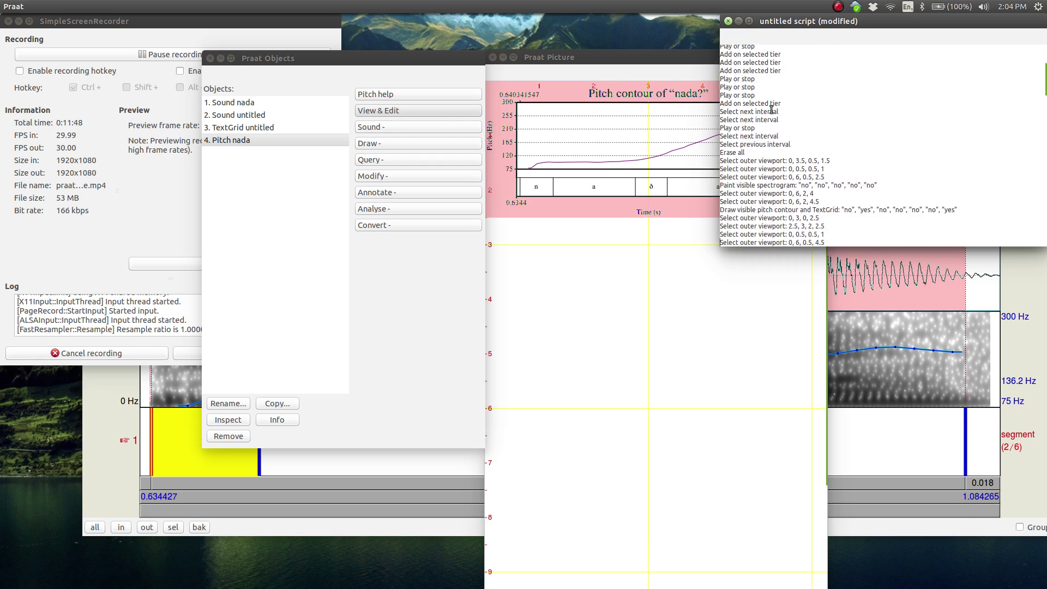
{"action": "key", "text": "Down"}
{"action": "key", "text": "Down"}
{"action": "key", "text": "Down"}
{"action": "key", "text": "Down"}
{"action": "key", "text": "Down"}
{"action": "key", "text": "Down"}
{"action": "key", "text": "Down"}
{"action": "key", "text": "Down"}
{"action": "key", "text": "Down"}
{"action": "key", "text": "Down"}
{"action": "key", "text": "Down"}
{"action": "key", "text": "Down"}
{"action": "key", "text": "Down"}
{"action": "key", "text": "Down"}
{"action": "key", "text": "Down"}
{"action": "key", "text": "Down"}
{"action": "key", "text": "Down"}
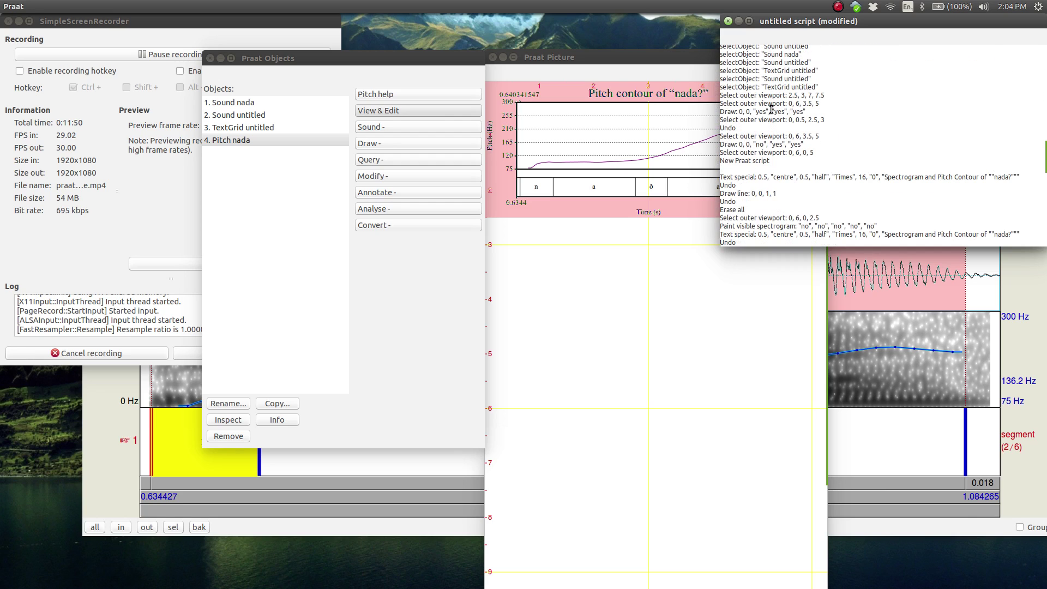
{"action": "key", "text": "Down"}
{"action": "key", "text": "Down"}
{"action": "key", "text": "Down"}
{"action": "key", "text": "Down"}
{"action": "key", "text": "Down"}
{"action": "key", "text": "Down"}
{"action": "key", "text": "Down"}
{"action": "key", "text": "Down"}
{"action": "key", "text": "Down"}
{"action": "key", "text": "Down"}
{"action": "key", "text": "Down"}
{"action": "key", "text": "Down"}
{"action": "key", "text": "Down"}
{"action": "key", "text": "Down"}
{"action": "key", "text": "Down"}
{"action": "key", "text": "Down"}
{"action": "key", "text": "Down"}
{"action": "key", "text": "Down"}
{"action": "key", "text": "Down"}
{"action": "key", "text": "Down"}
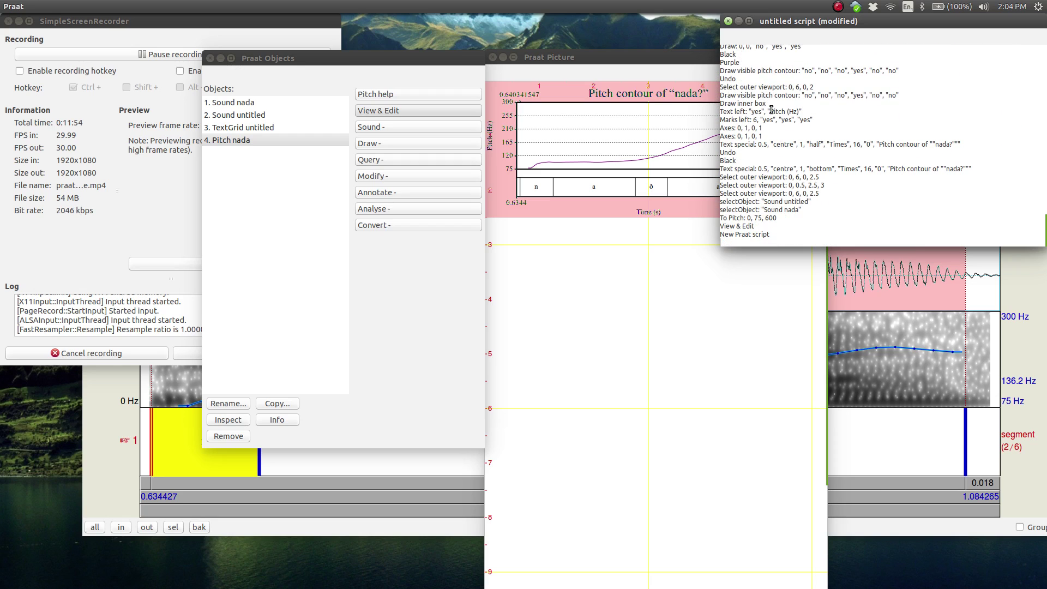
Step: Compare the pasted commands with the Praat Picture figure and review the script's run options
{"action": "left_click", "coordinate": [614, 58]}
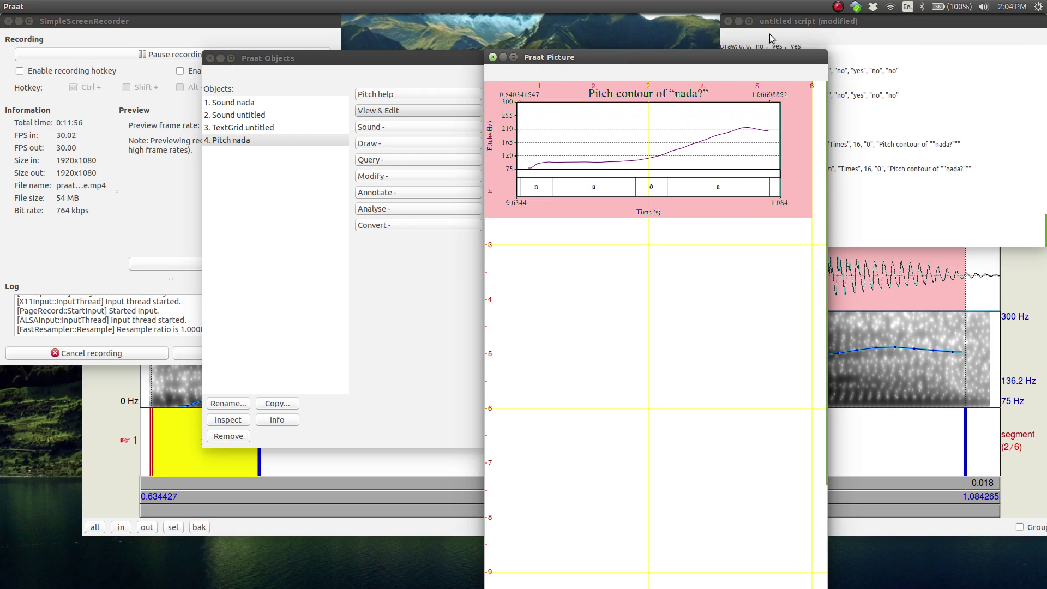
{"action": "left_click", "coordinate": [814, 20]}
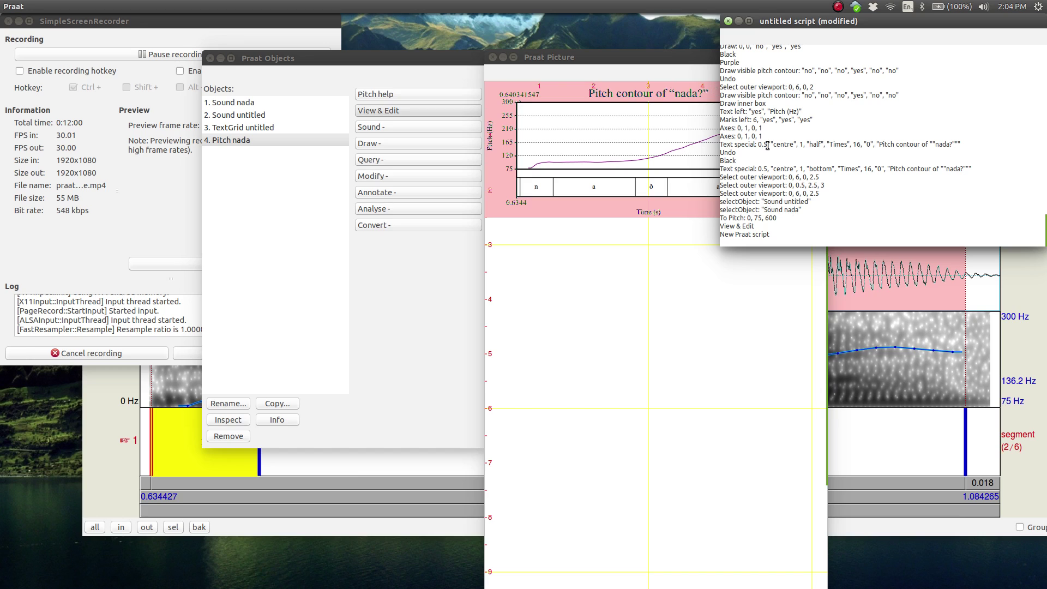
{"action": "mouse_move", "coordinate": [53, 5]}
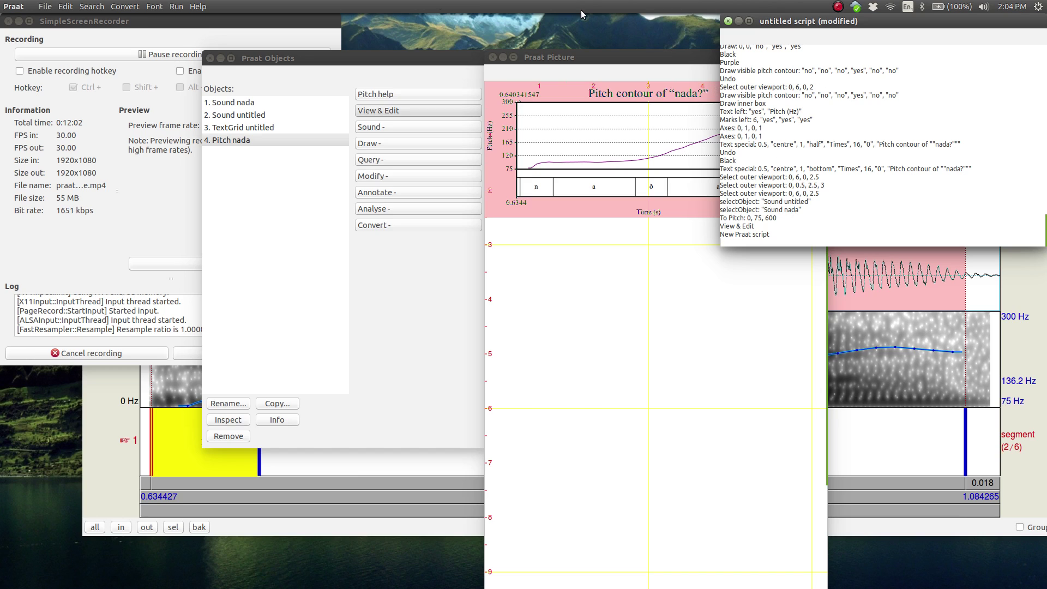
{"action": "left_click", "coordinate": [176, 6]}
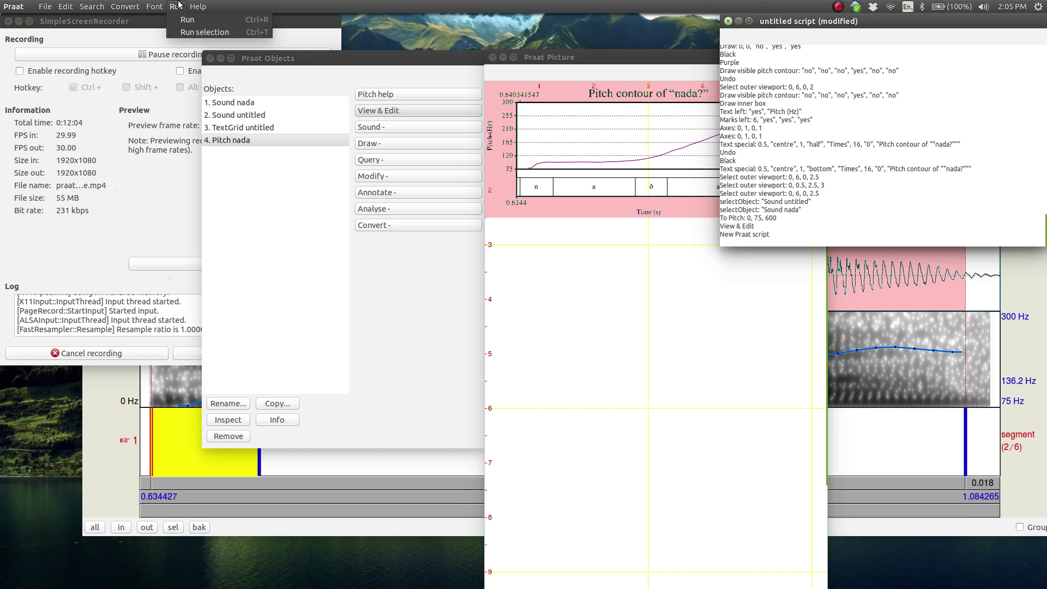
{"action": "left_click", "coordinate": [106, 72]}
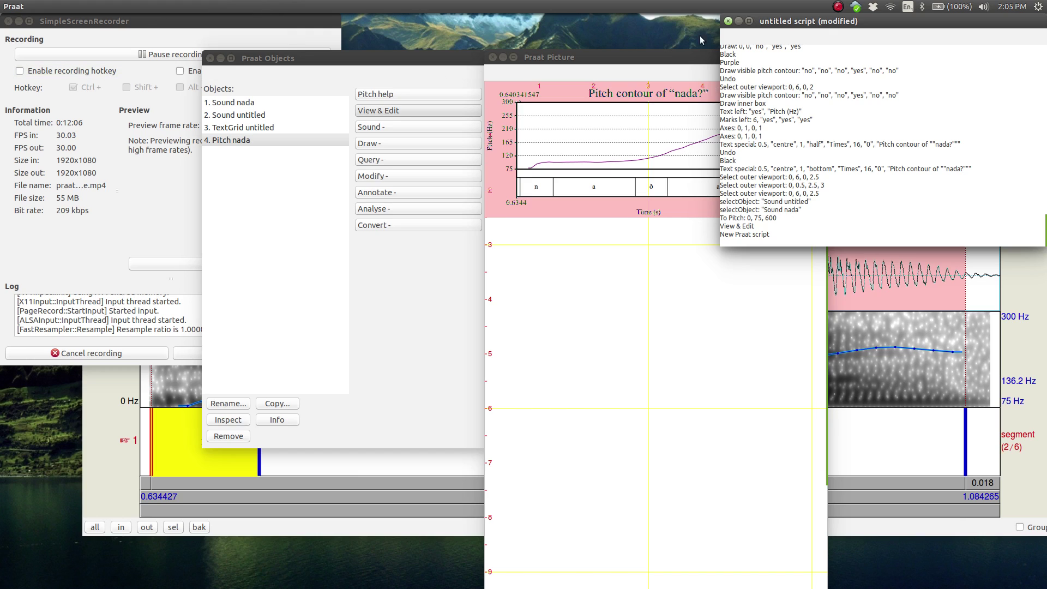
{"action": "left_click", "coordinate": [567, 52]}
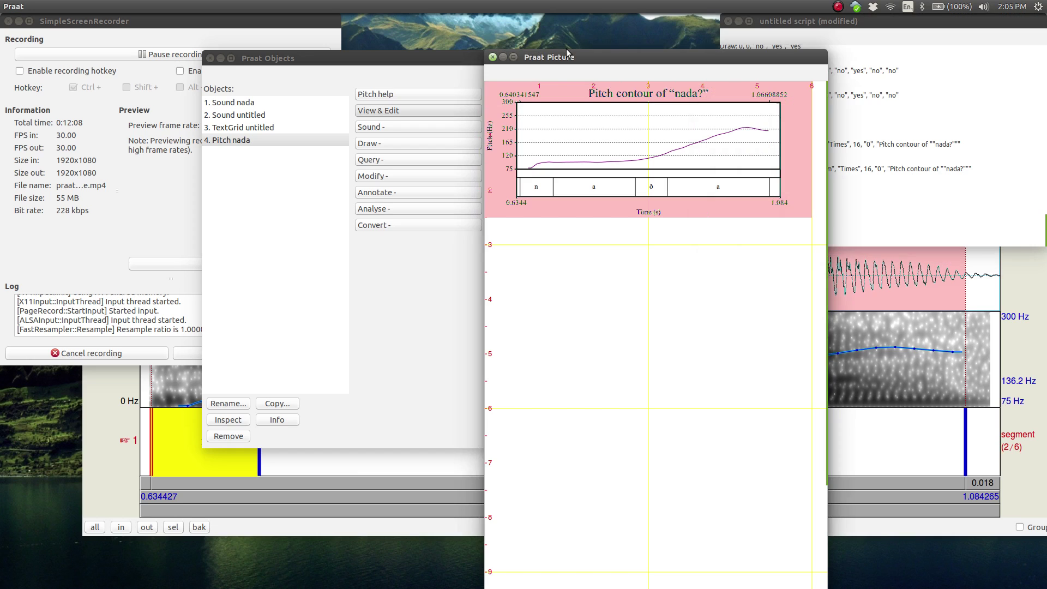
{"action": "left_click", "coordinate": [779, 21]}
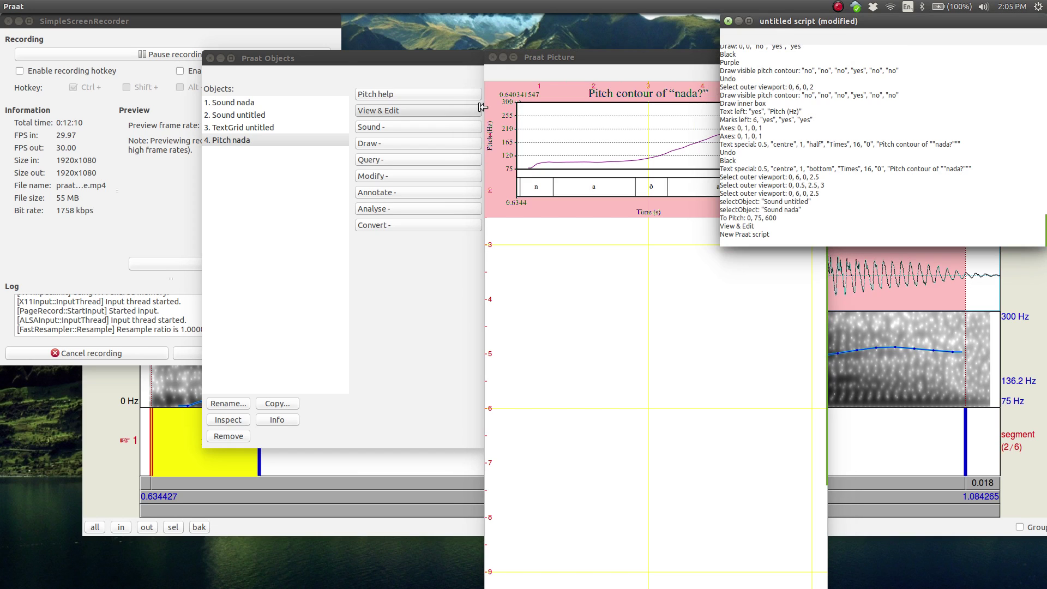
{"action": "left_click", "coordinate": [345, 61]}
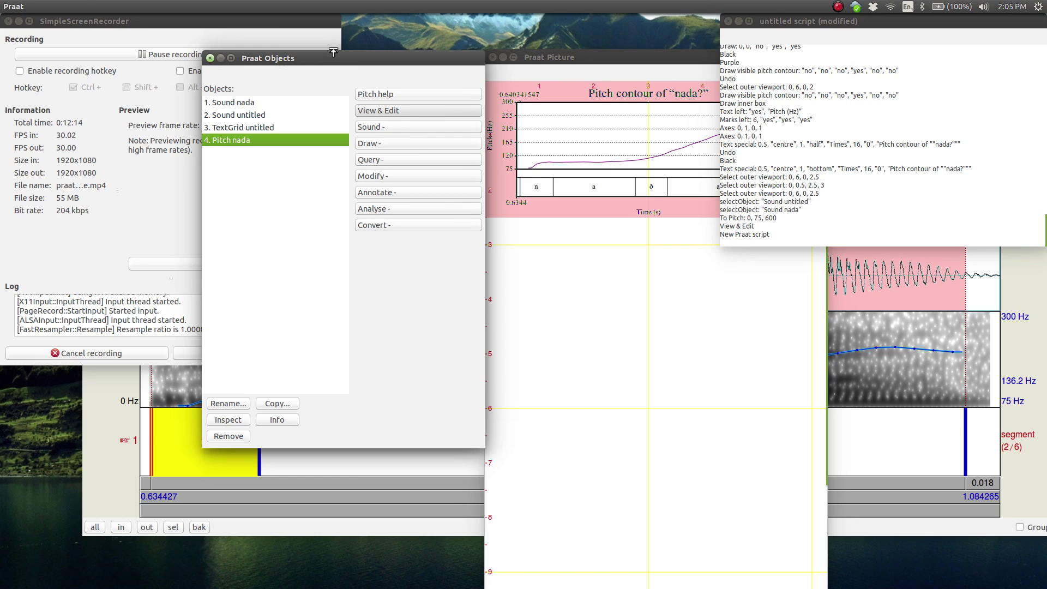
{"action": "left_click", "coordinate": [308, 25]}
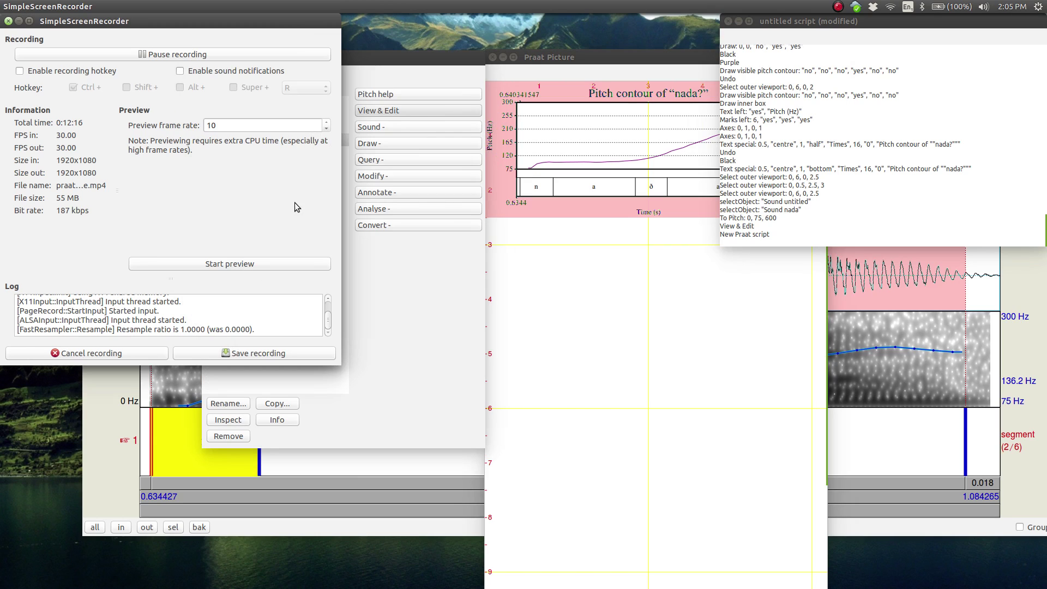
{"action": "left_click", "coordinate": [770, 23]}
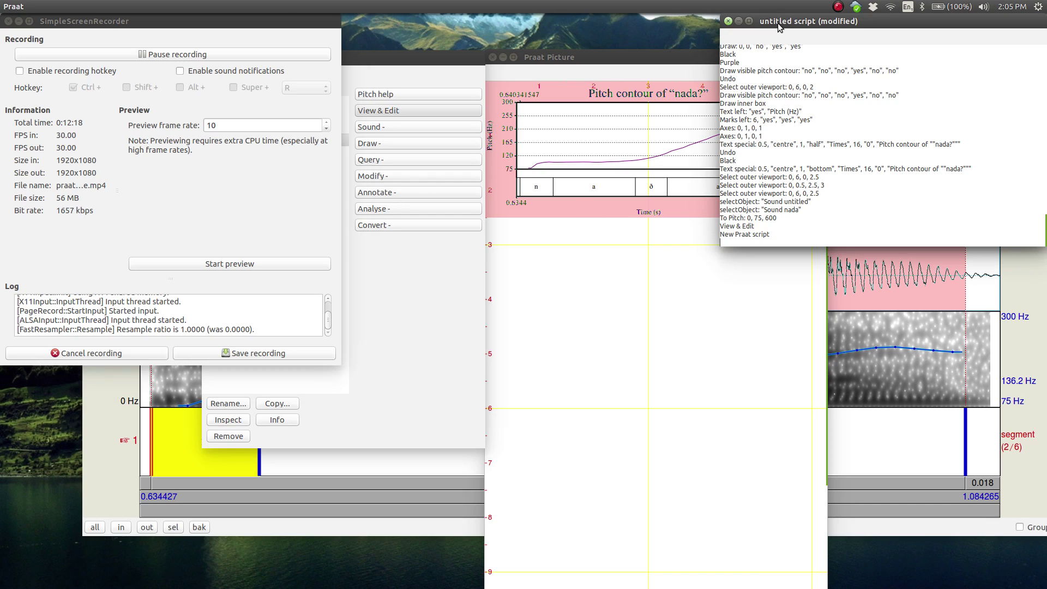
{"action": "left_click", "coordinate": [611, 59]}
{"action": "left_click_drag", "start_coordinate": [390, 51], "coordinate": [381, 68]}
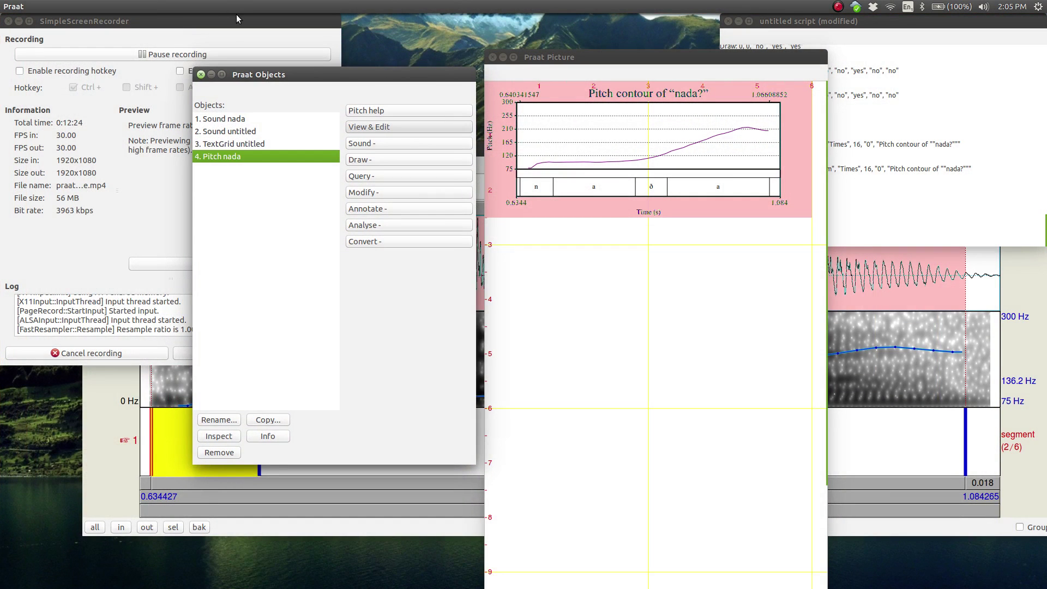
{"action": "left_click", "coordinate": [229, 33]}
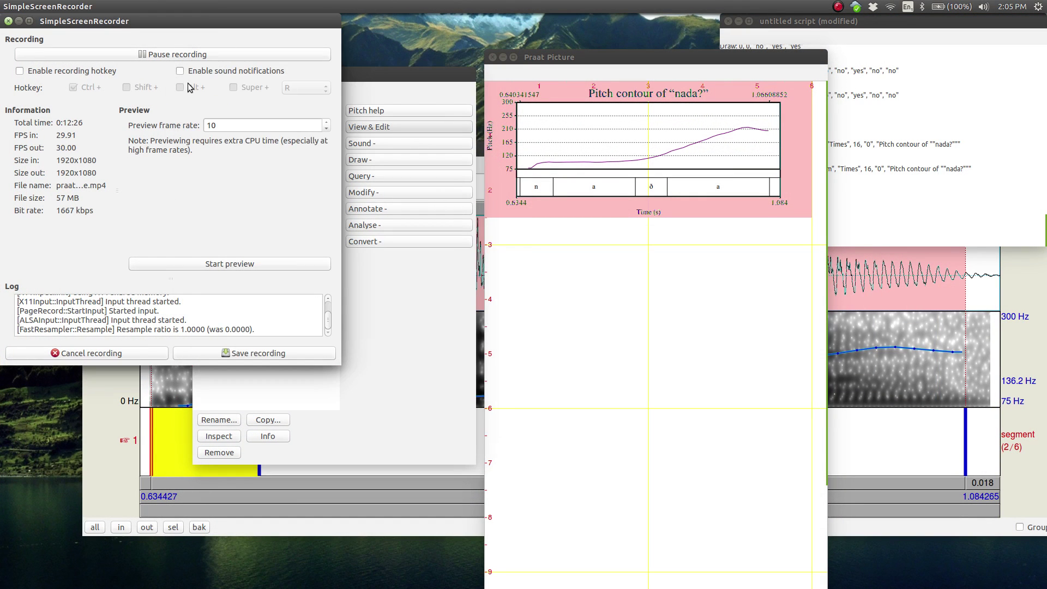